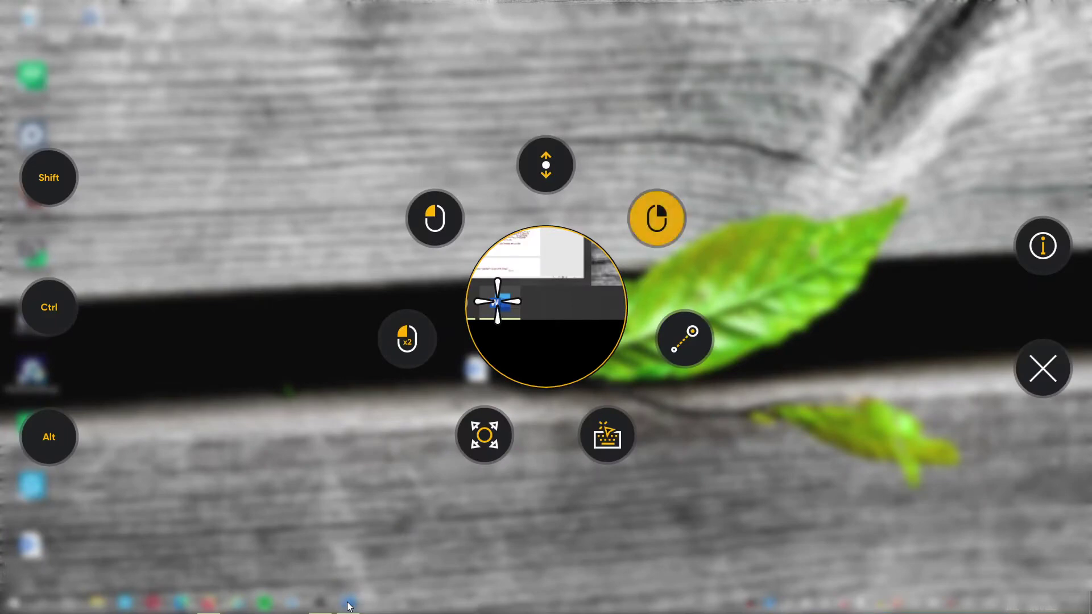
Open the list of recent documents and window options for Word on the taskbar.
{"action": "right_click", "coordinate": [349, 606]}
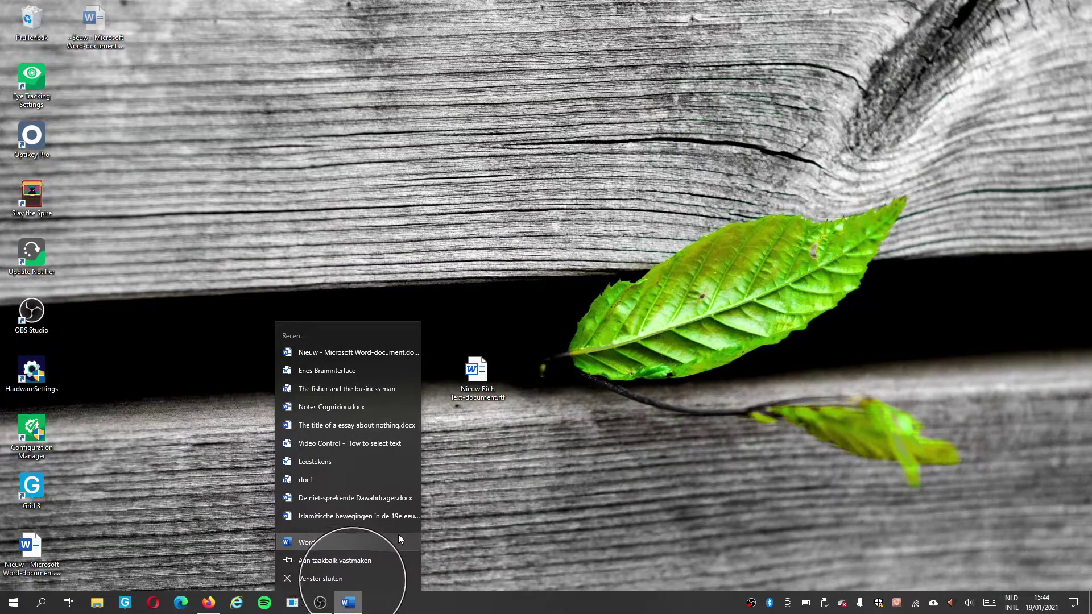
{"action": "mouse_move", "coordinate": [349, 606]}
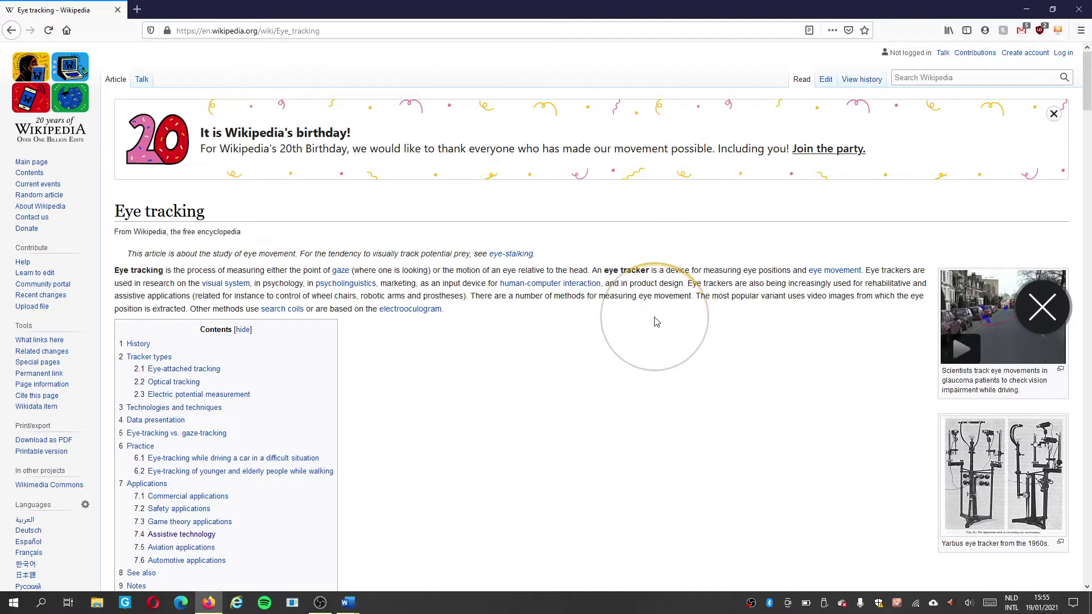
Read through the Wikipedia article on eye tracking down past its History section.
{"action": "scroll", "coordinate": [656, 322], "scroll_direction": "down", "scroll_amount": 10}
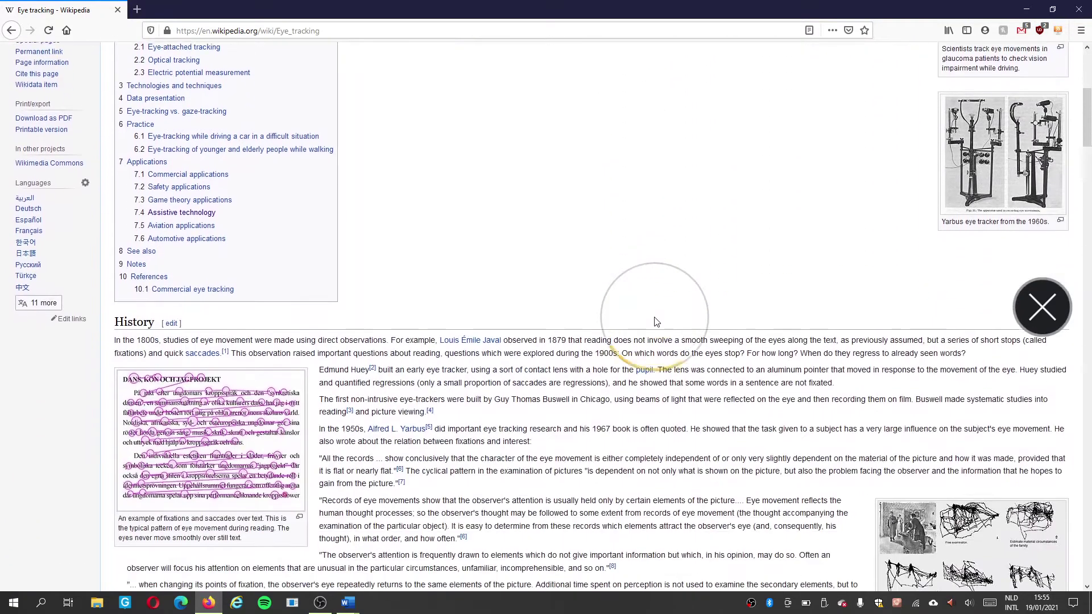
{"action": "scroll", "coordinate": [655, 317], "scroll_direction": "down", "scroll_amount": 8}
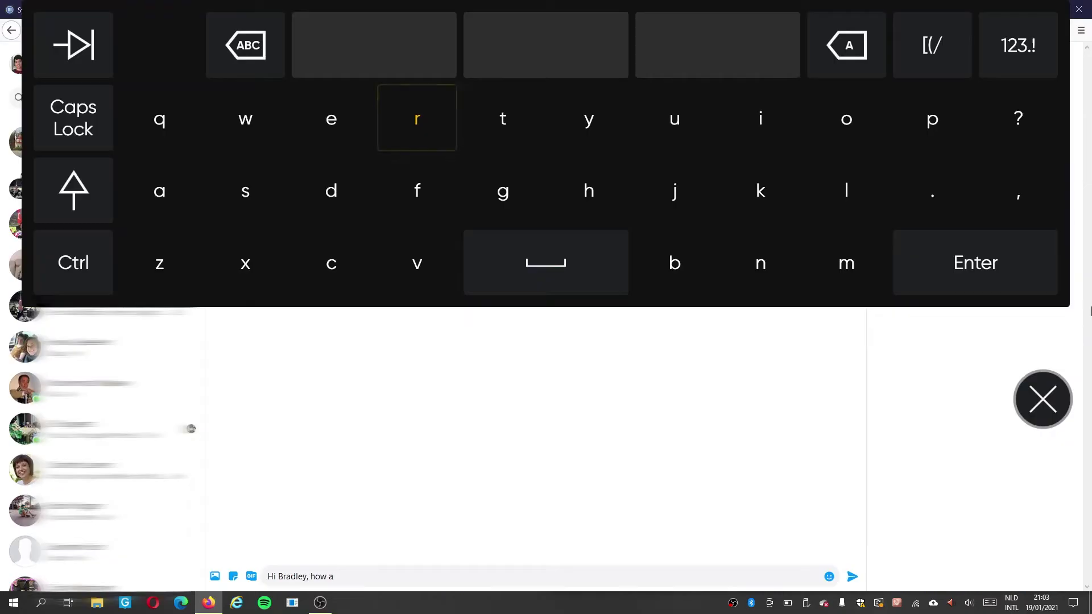
Complete the chat greeting so it ends with "how are you?" and send the message.
{"action": "type", "text": "re"}
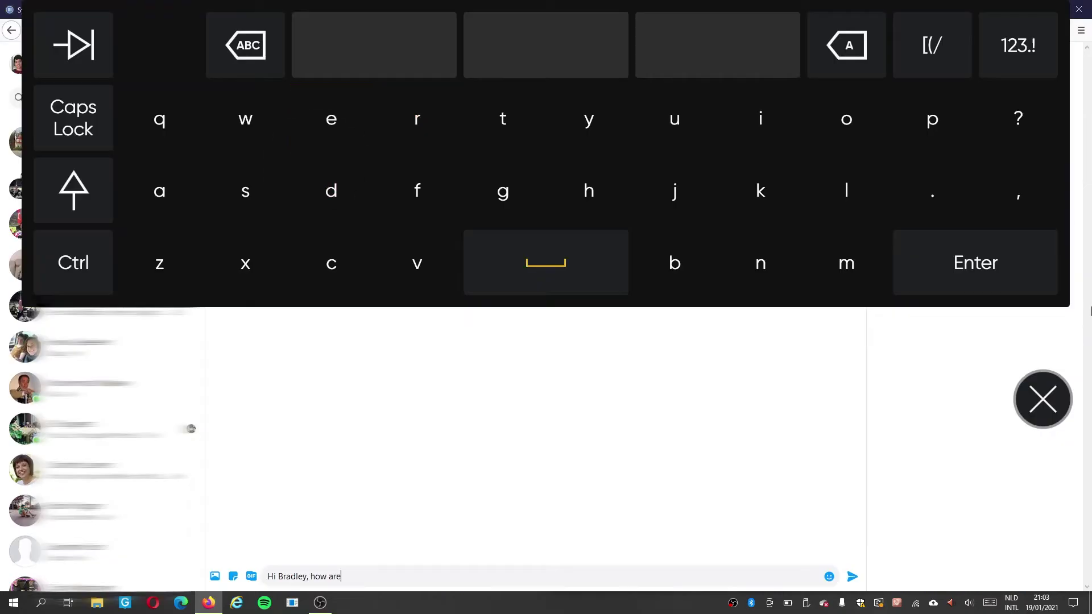
{"action": "type", "text": " yo"}
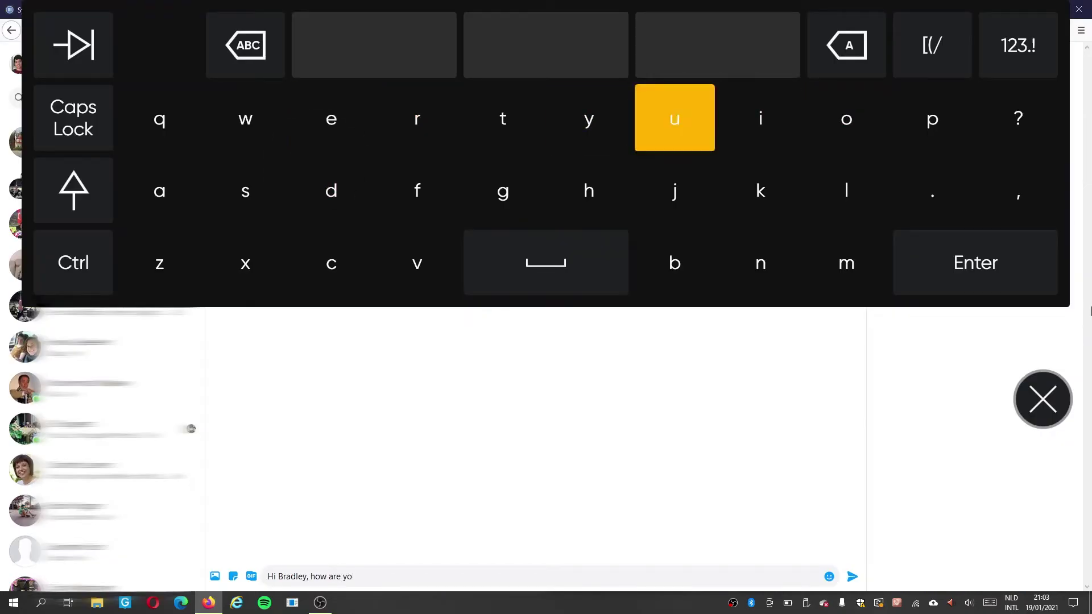
{"action": "type", "text": "u?"}
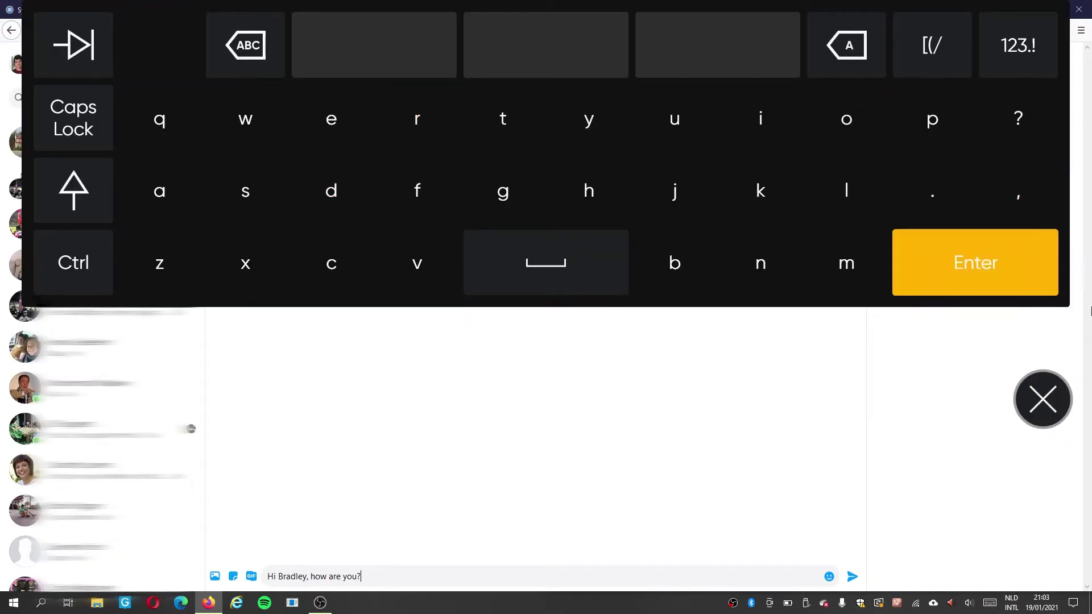
{"action": "key", "text": "Return"}
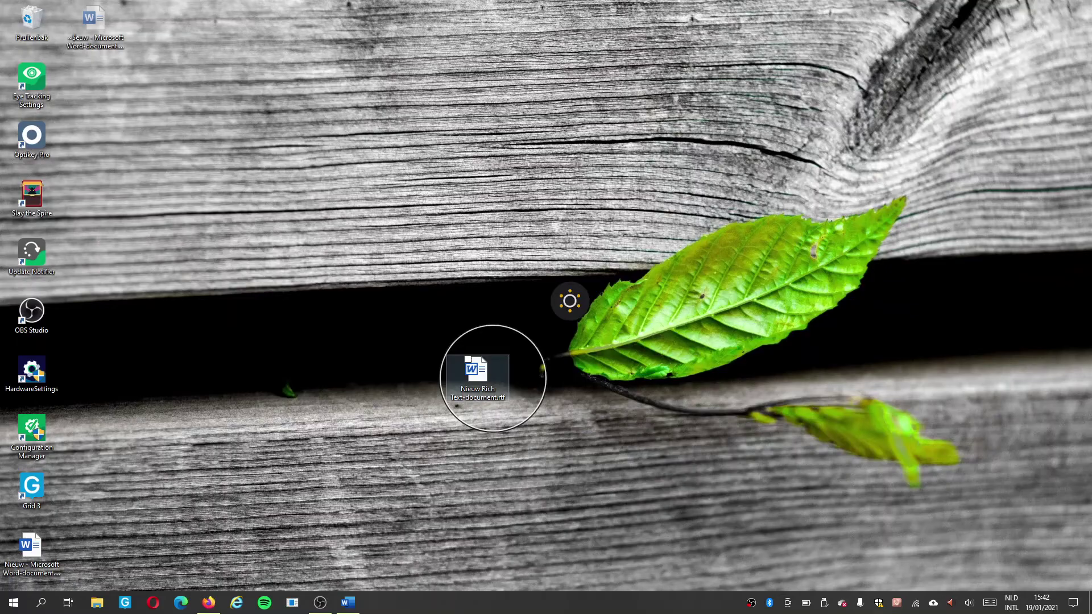
{"action": "mouse_move", "coordinate": [475, 370]}
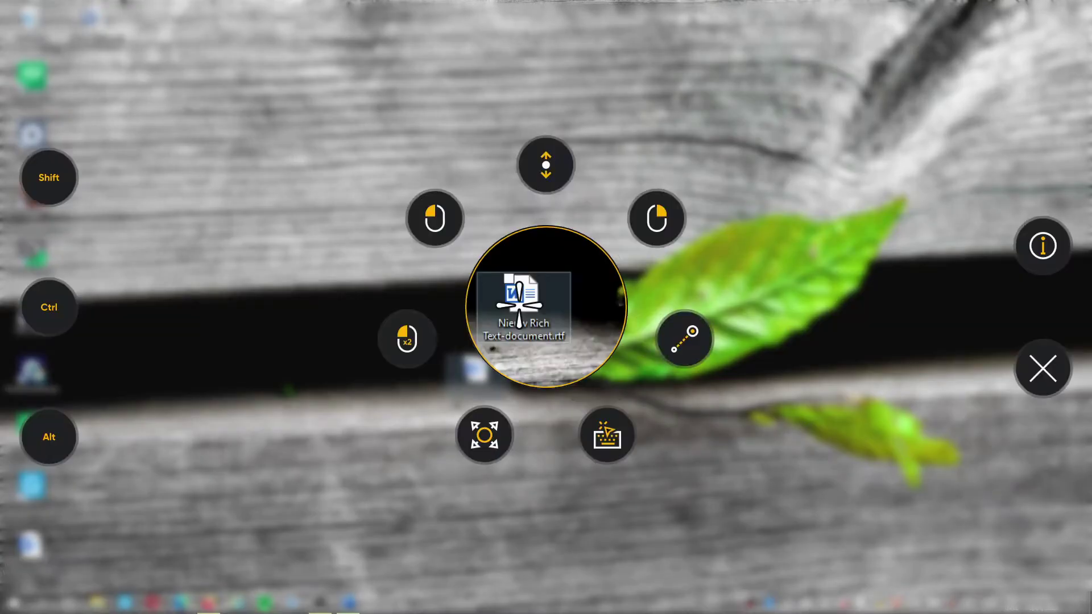
{"action": "left_click", "coordinate": [1043, 246]}
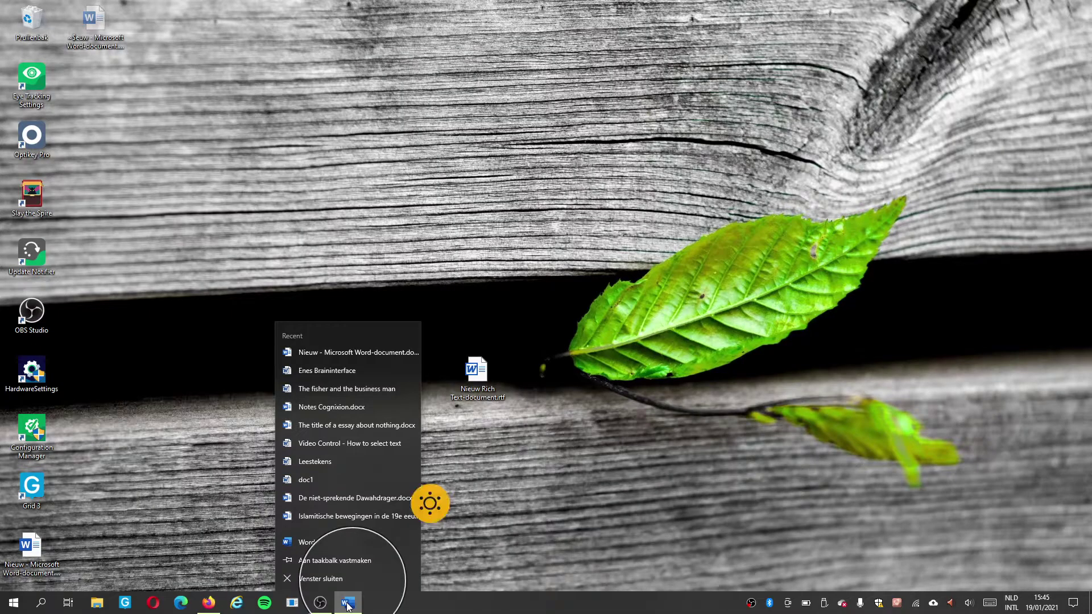
Magnify the area around Word's taskbar entry to close its window, and save the changes to Nieuw - Microsoft Word-document.docx.
{"action": "left_click", "coordinate": [431, 504]}
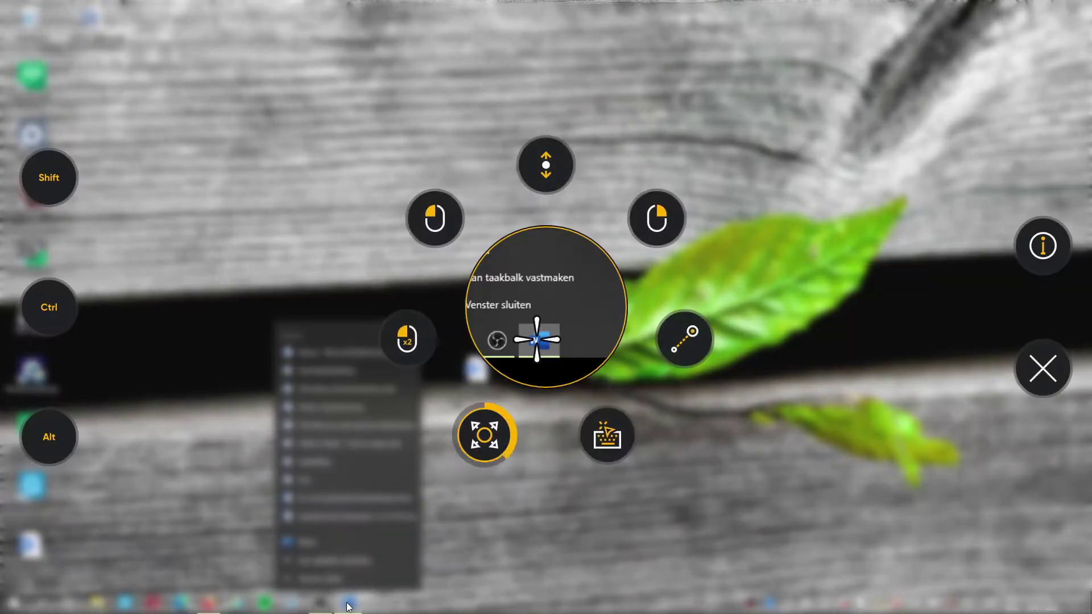
{"action": "left_click", "coordinate": [485, 436]}
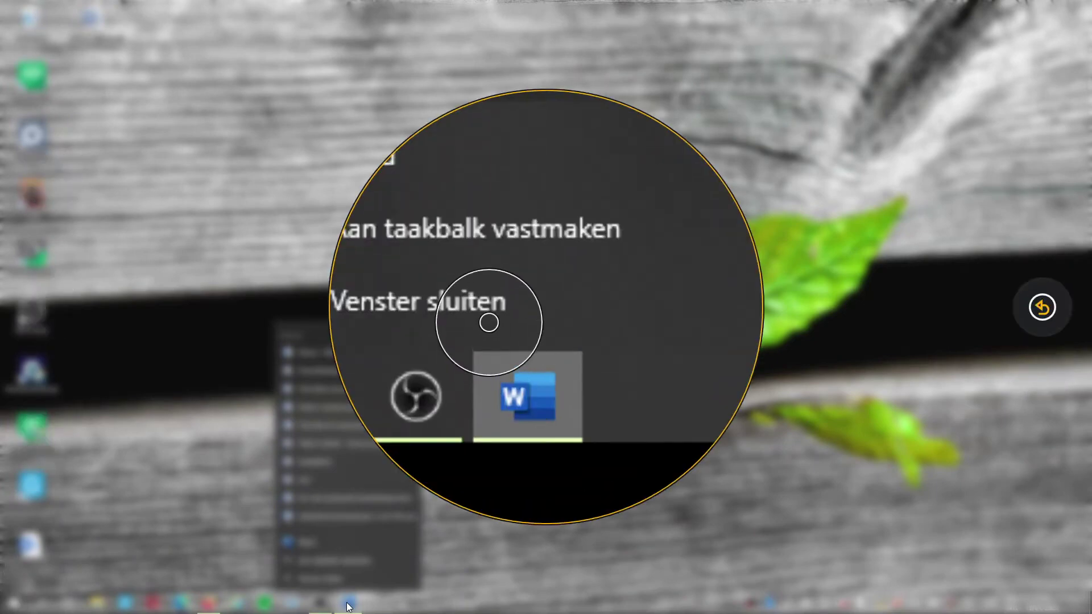
{"action": "left_click", "coordinate": [489, 323]}
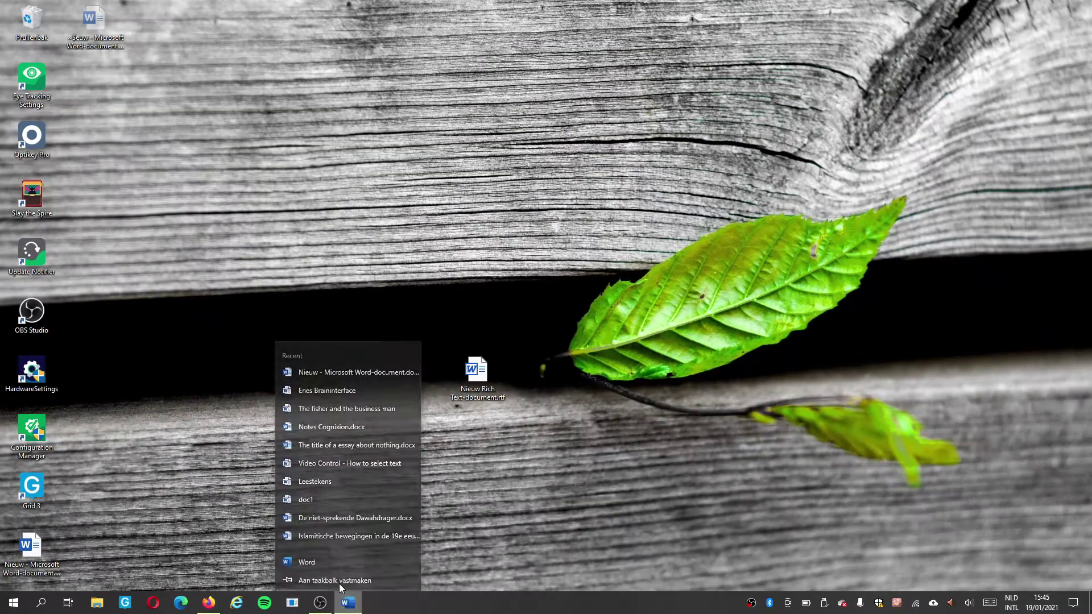
{"action": "left_click", "coordinate": [339, 584]}
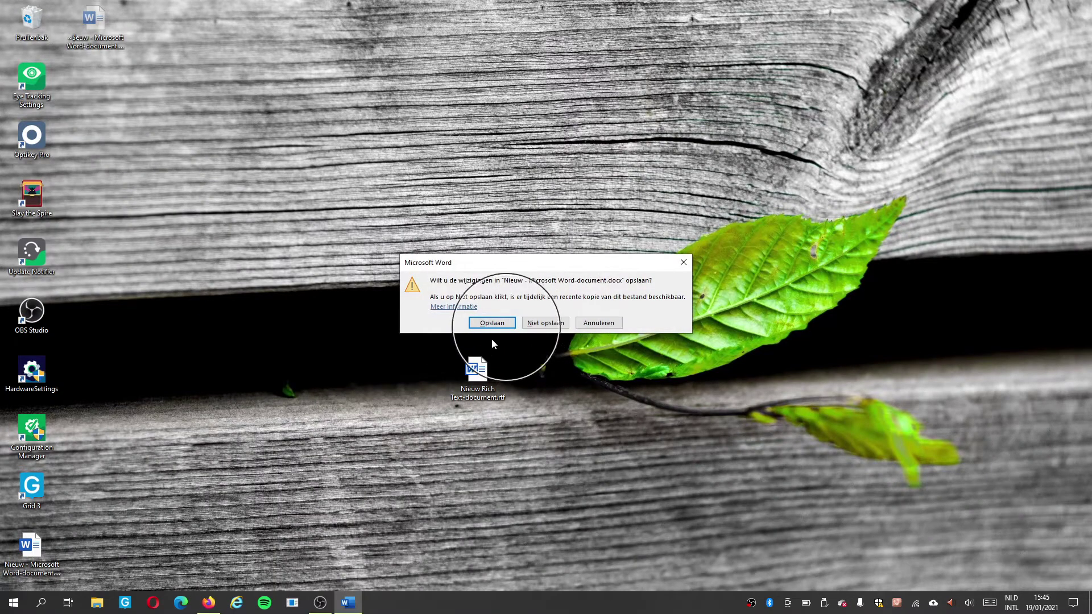
{"action": "left_click", "coordinate": [492, 323]}
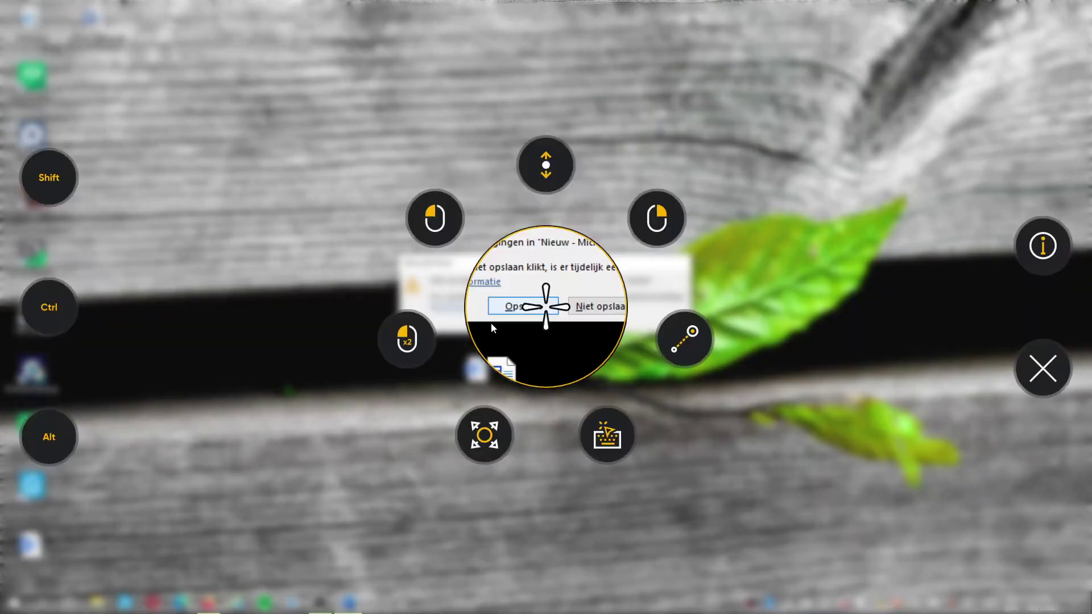
{"action": "left_click", "coordinate": [490, 323]}
{"action": "left_click", "coordinate": [507, 324]}
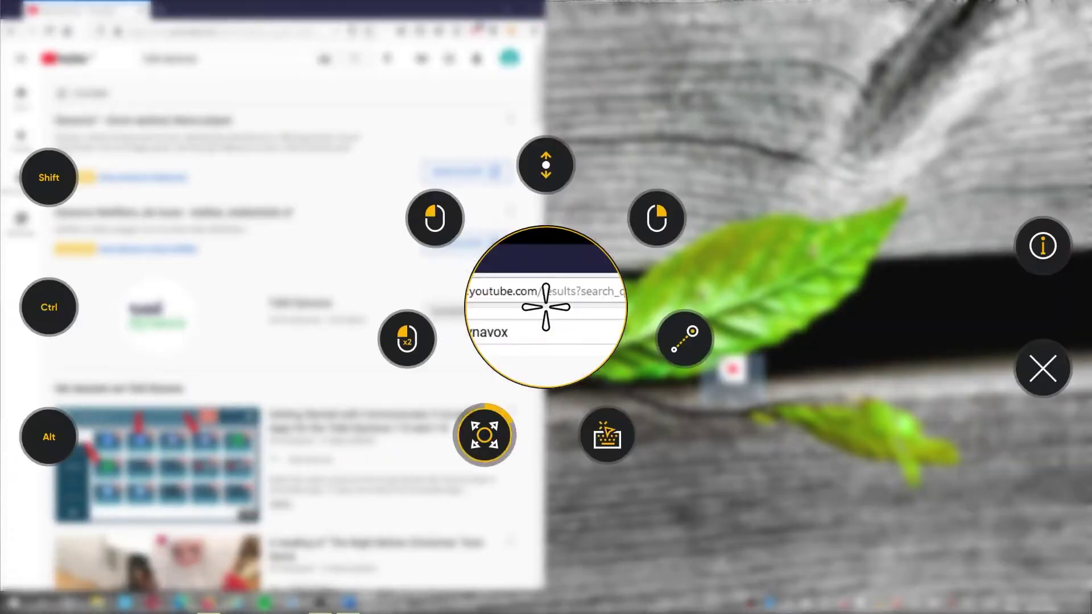
Magnify the browser's address bar on the YouTube results page and select a precise point in the page address.
{"action": "left_click", "coordinate": [485, 435]}
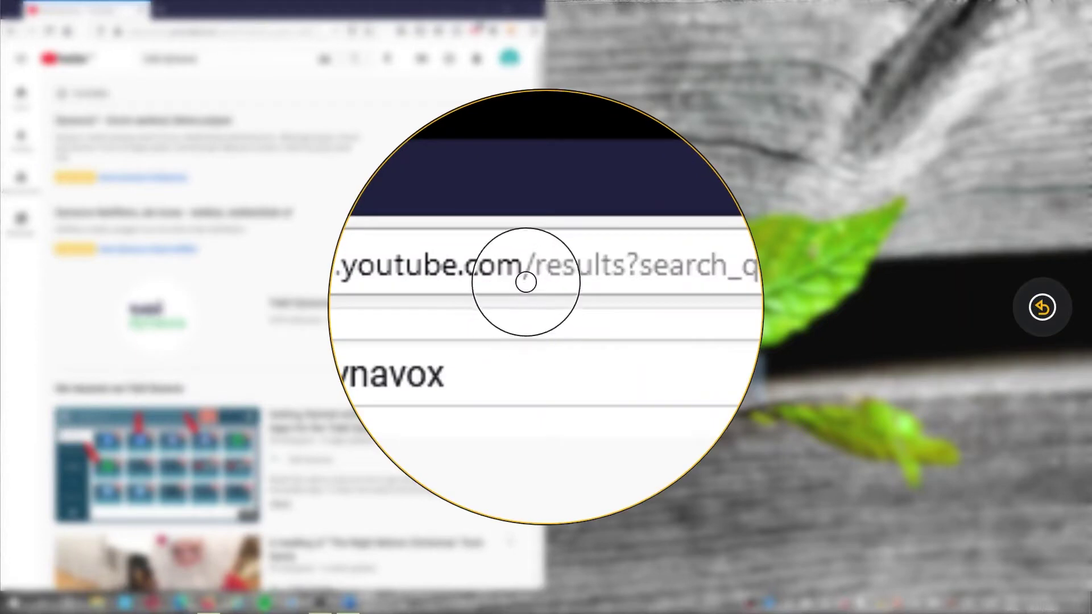
{"action": "left_click", "coordinate": [534, 256]}
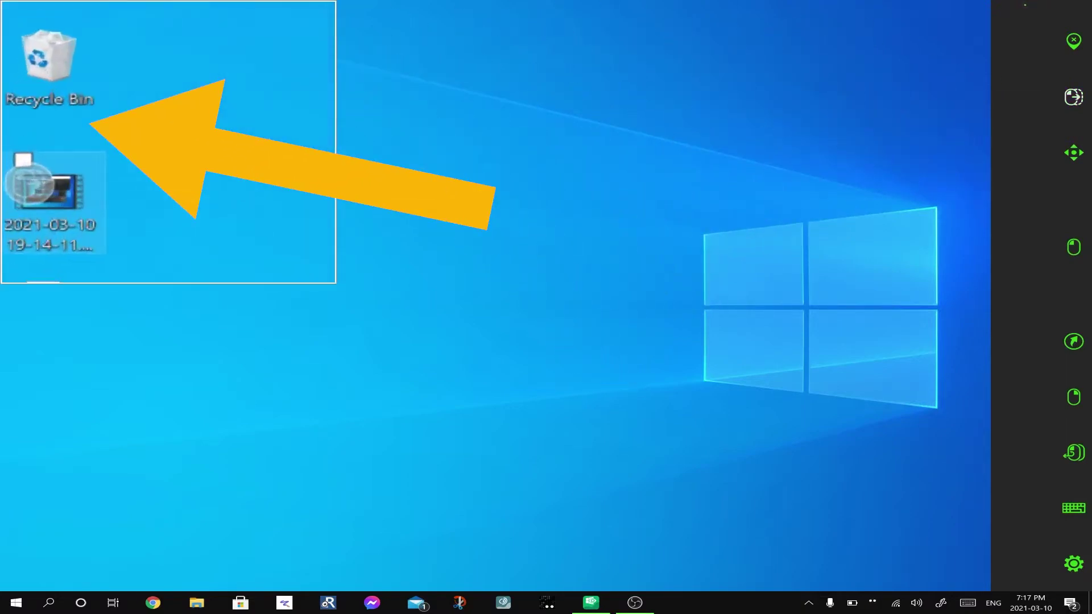
{"action": "left_click_drag", "start_coordinate": [25, 137], "coordinate": [24, 73]}
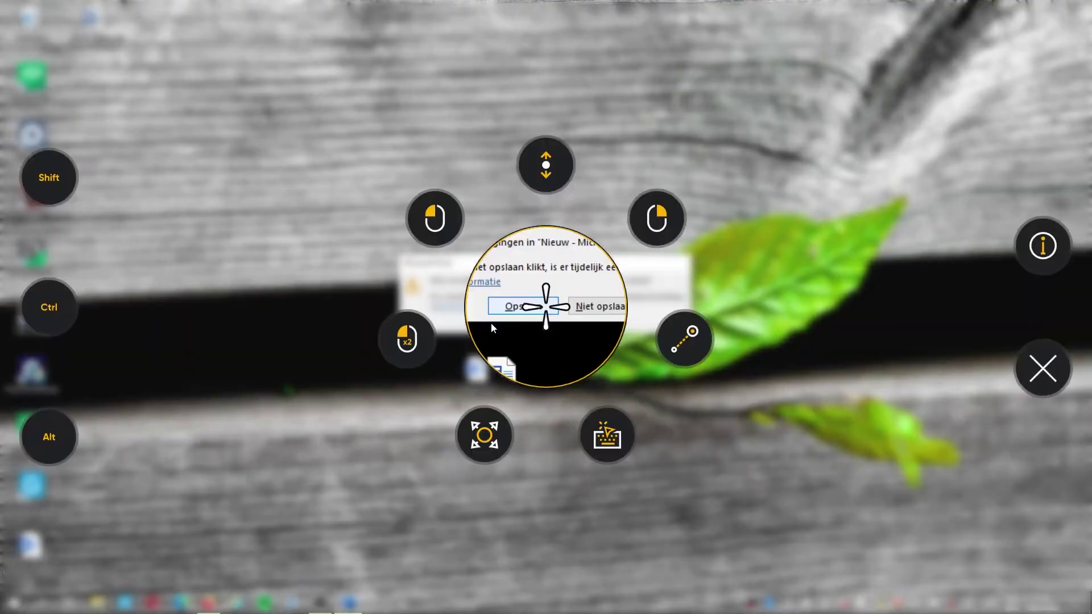
{"action": "left_click", "coordinate": [509, 327]}
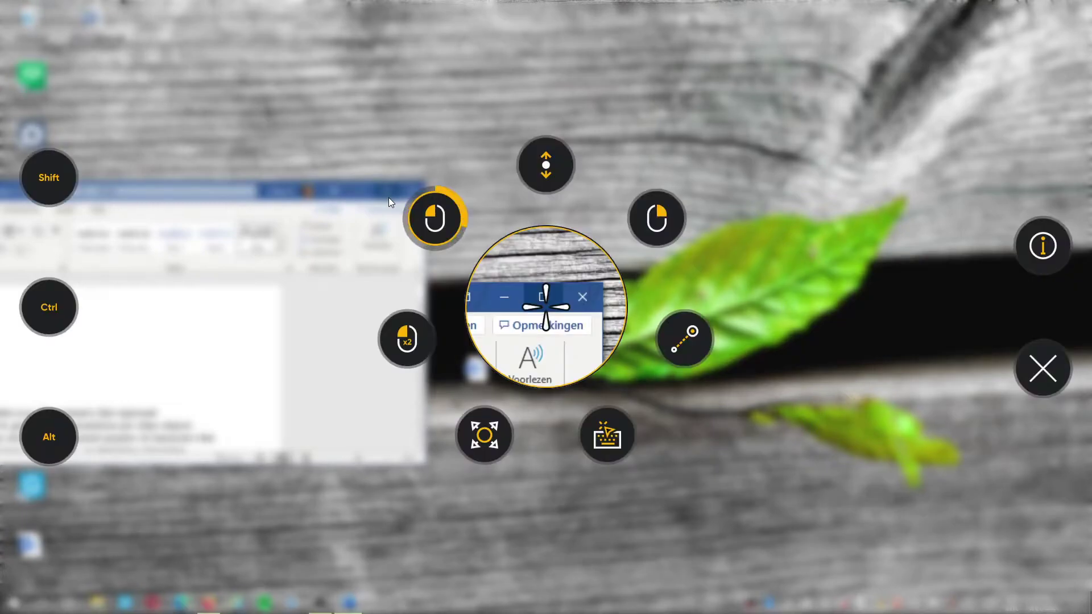
Maximize the Word window.
{"action": "left_click", "coordinate": [390, 202]}
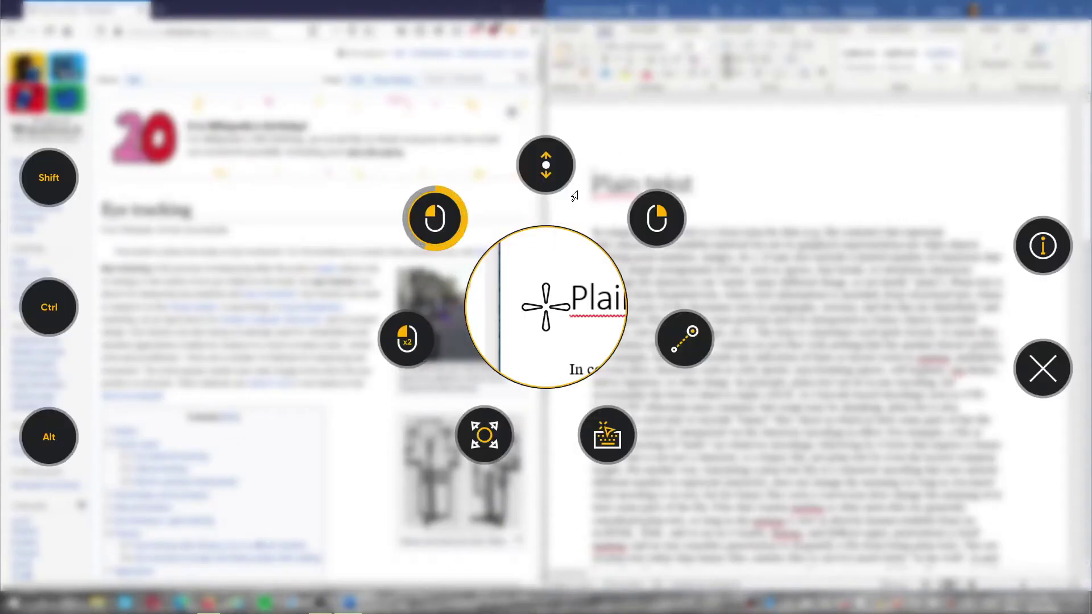
Select the heading "Plain tekst" in the Word document.
{"action": "left_click", "coordinate": [574, 196]}
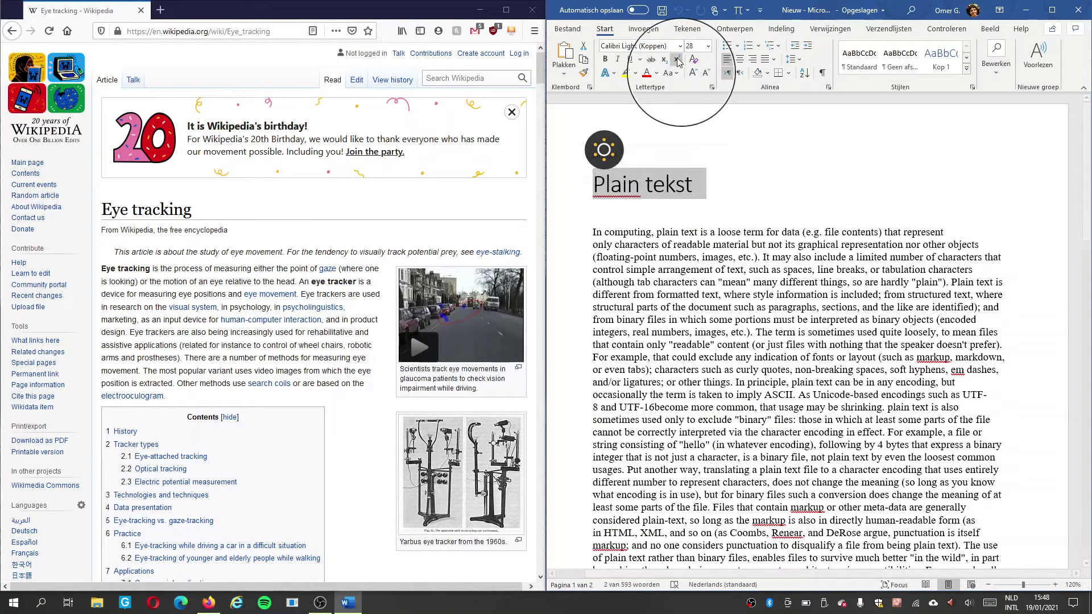
{"action": "mouse_move", "coordinate": [677, 61]}
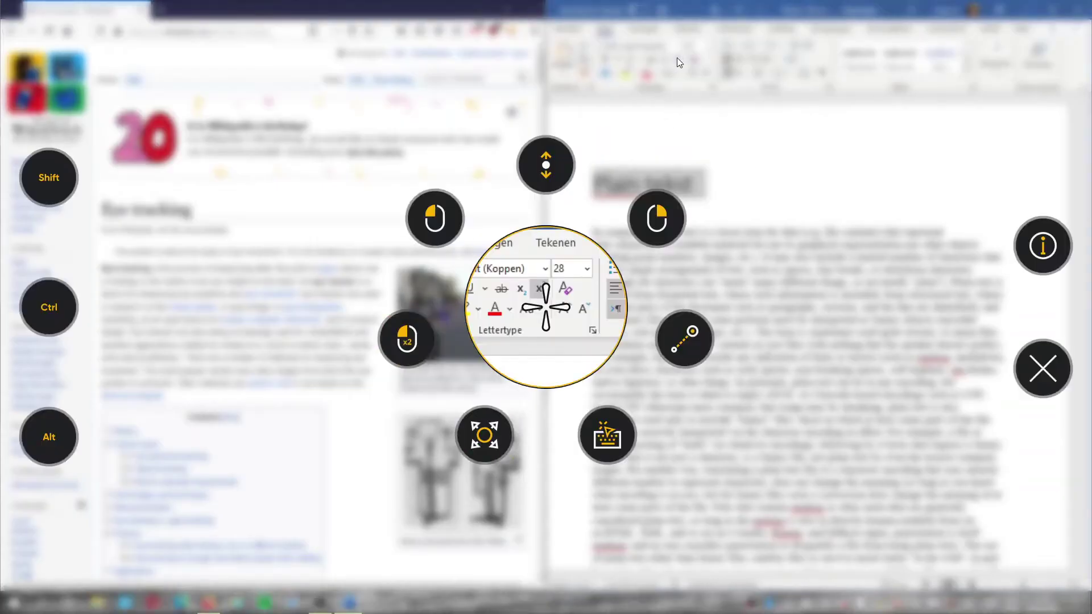
{"action": "key", "text": "Escape"}
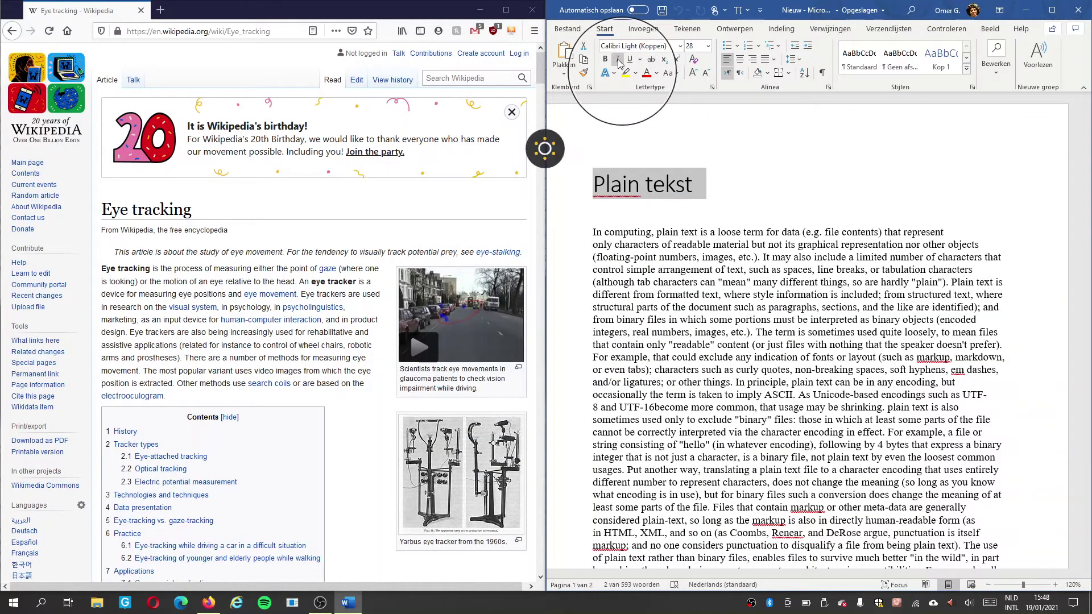
{"action": "mouse_move", "coordinate": [617, 59]}
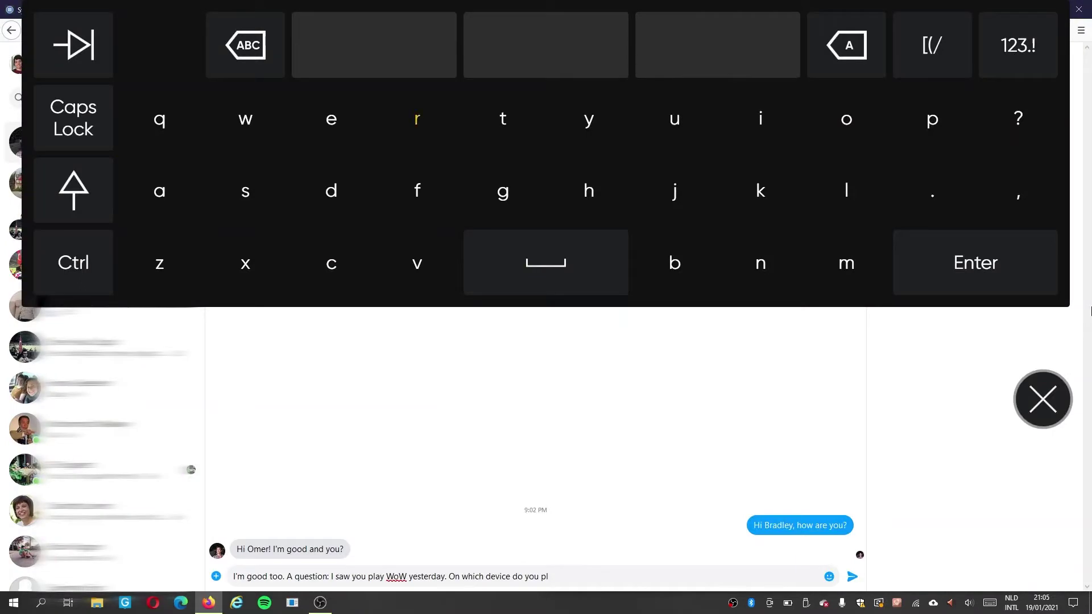
Finish the chat question "On which device do you play?" and send the message.
{"action": "type", "text": "y?"}
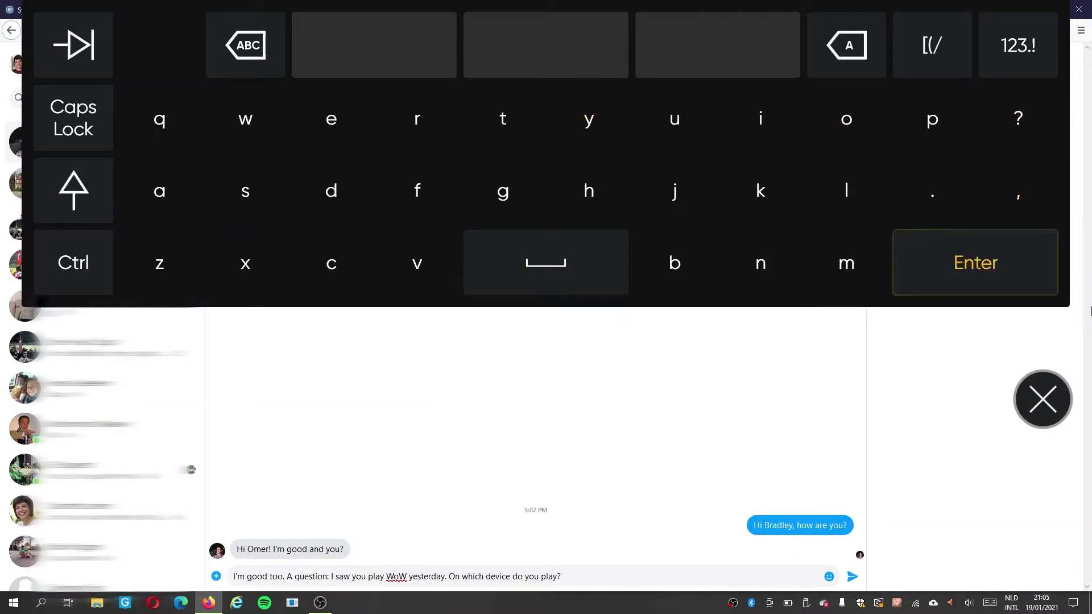
{"action": "key", "text": "Return"}
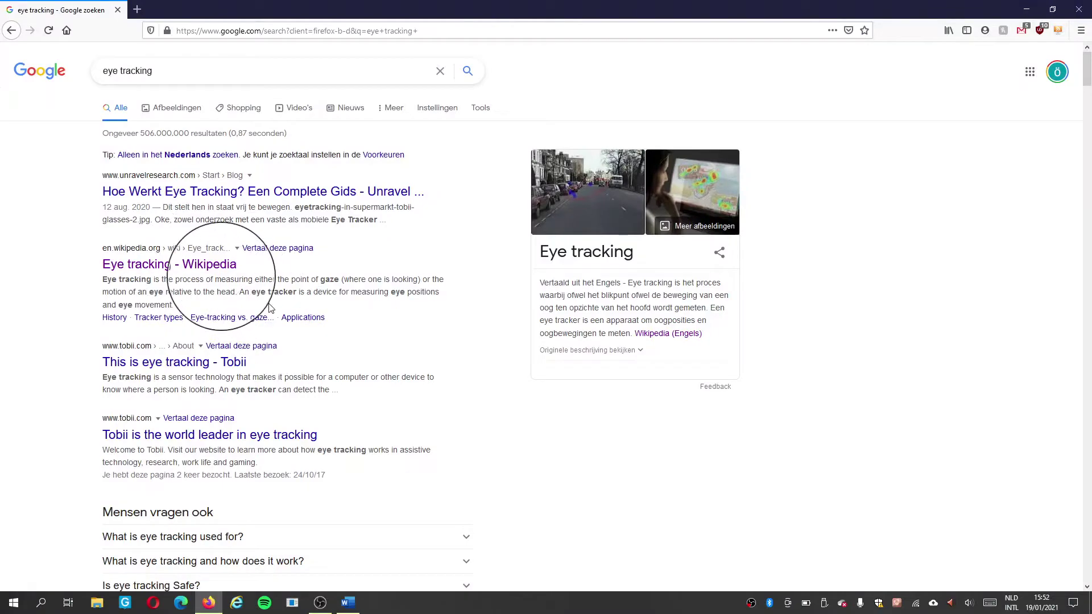
Open the Wikipedia article on eye tracking from the Google results, and switch to the Word window.
{"action": "mouse_move", "coordinate": [254, 249]}
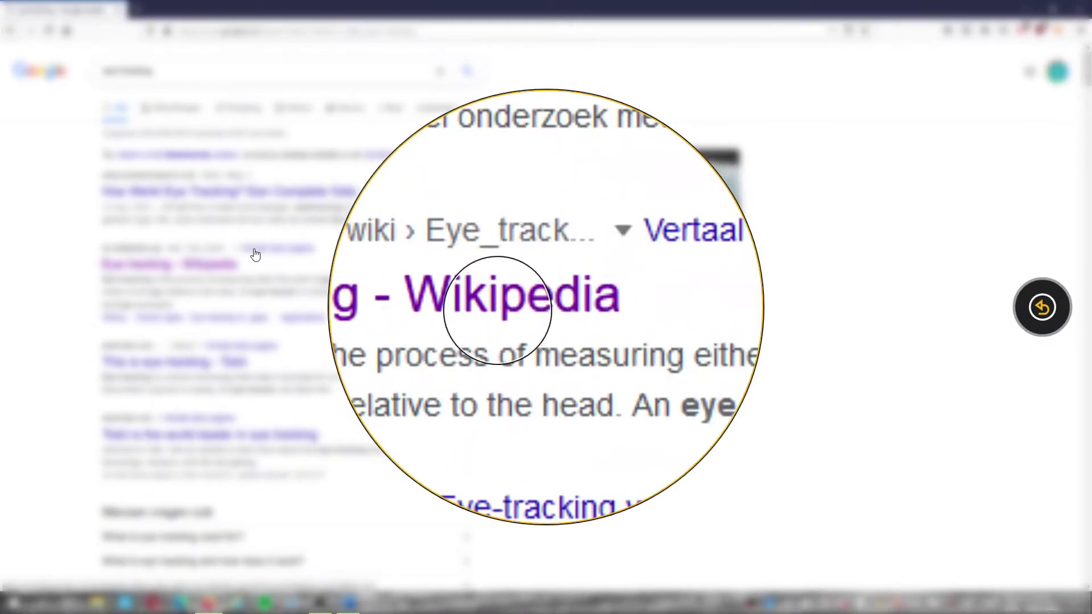
{"action": "left_click", "coordinate": [205, 265]}
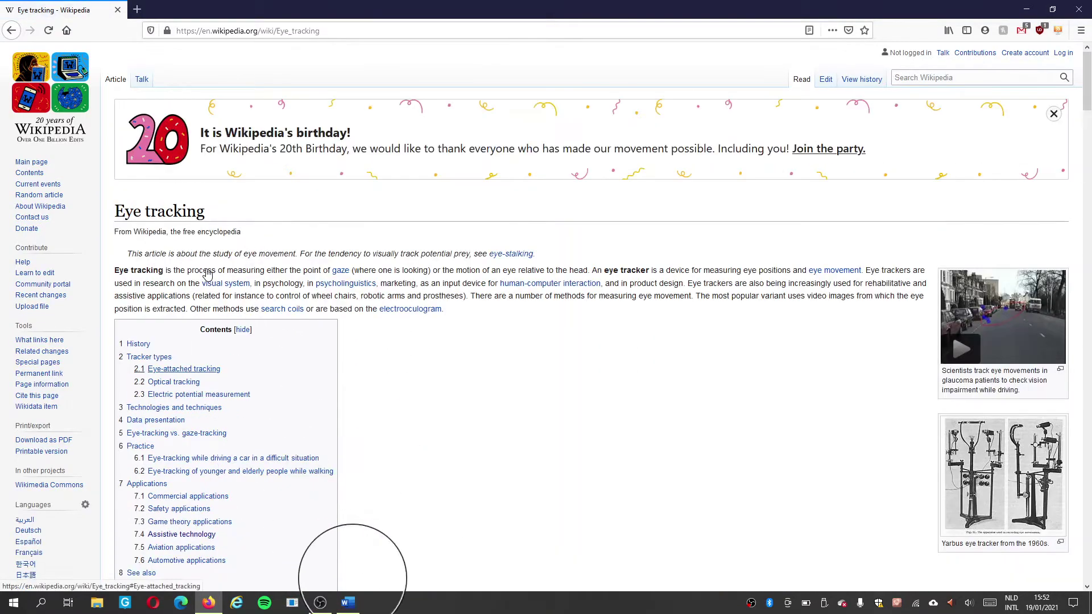
{"action": "mouse_move", "coordinate": [368, 591]}
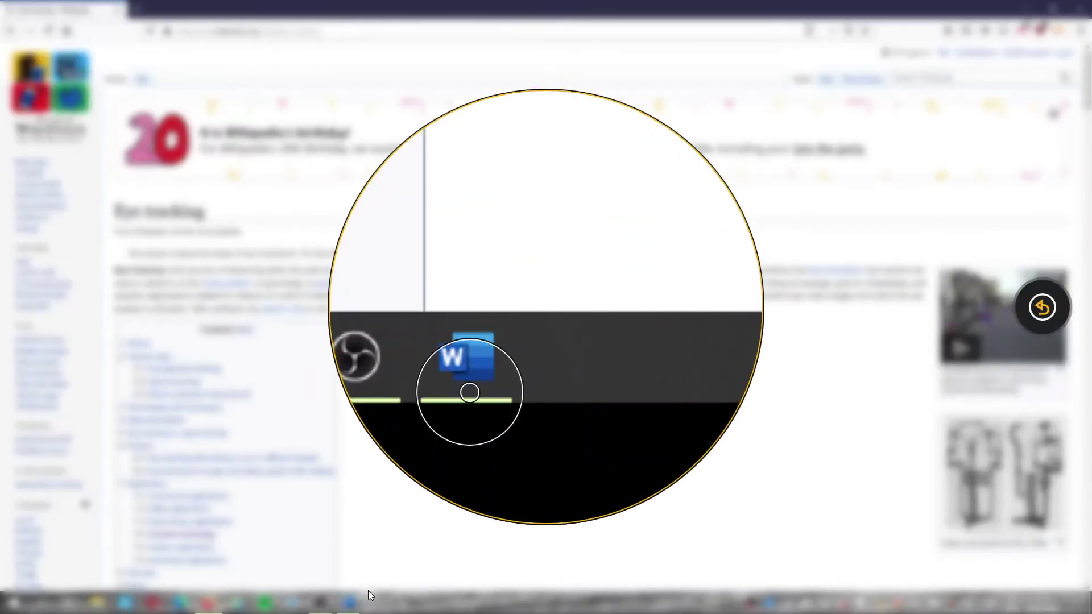
{"action": "left_click", "coordinate": [348, 604]}
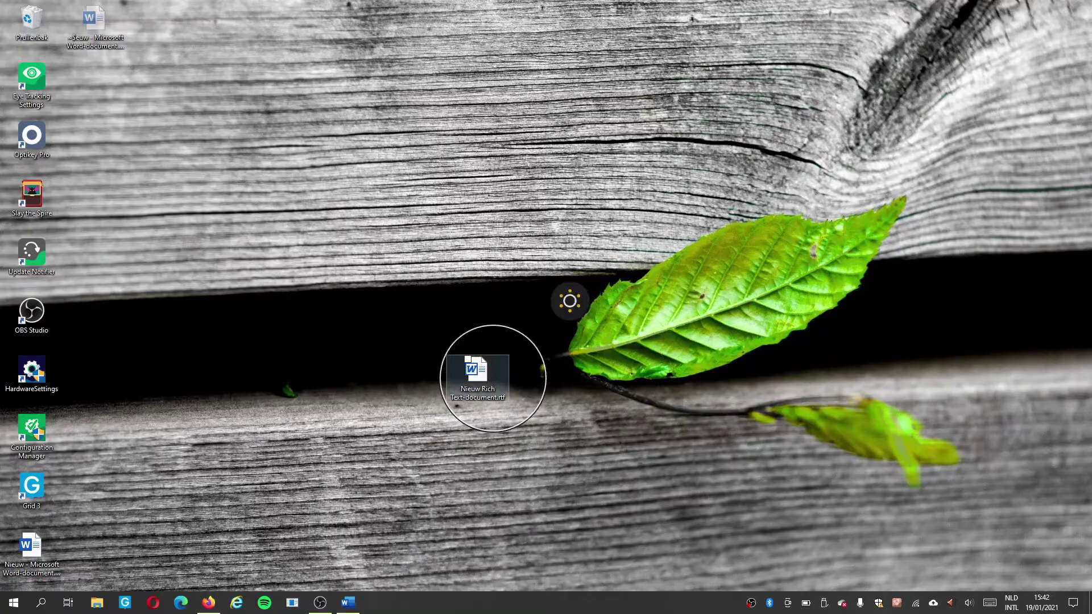
{"action": "mouse_move", "coordinate": [570, 301]}
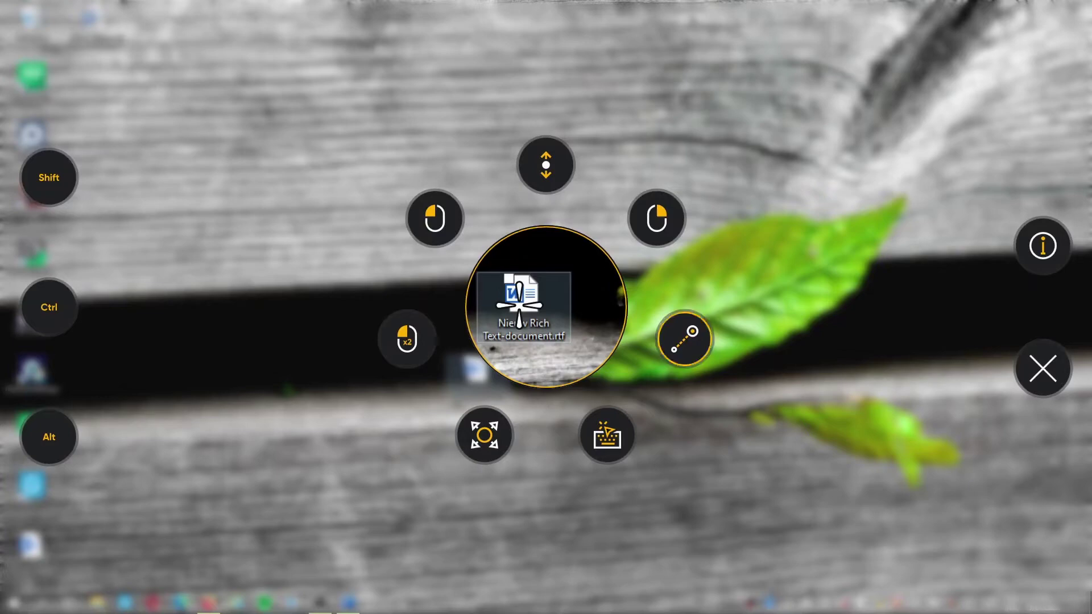
{"action": "mouse_move", "coordinate": [1044, 246]}
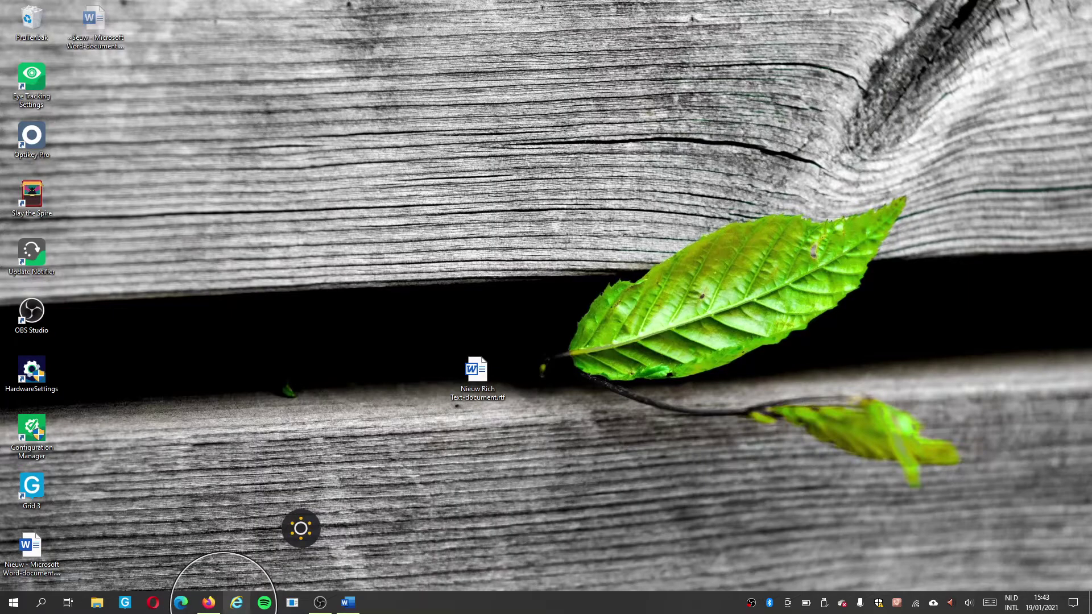
Open Firefox by magnifying and refining the gaze target, and open the Eye tracking Wikipedia result from the Google results.
{"action": "mouse_move", "coordinate": [223, 602]}
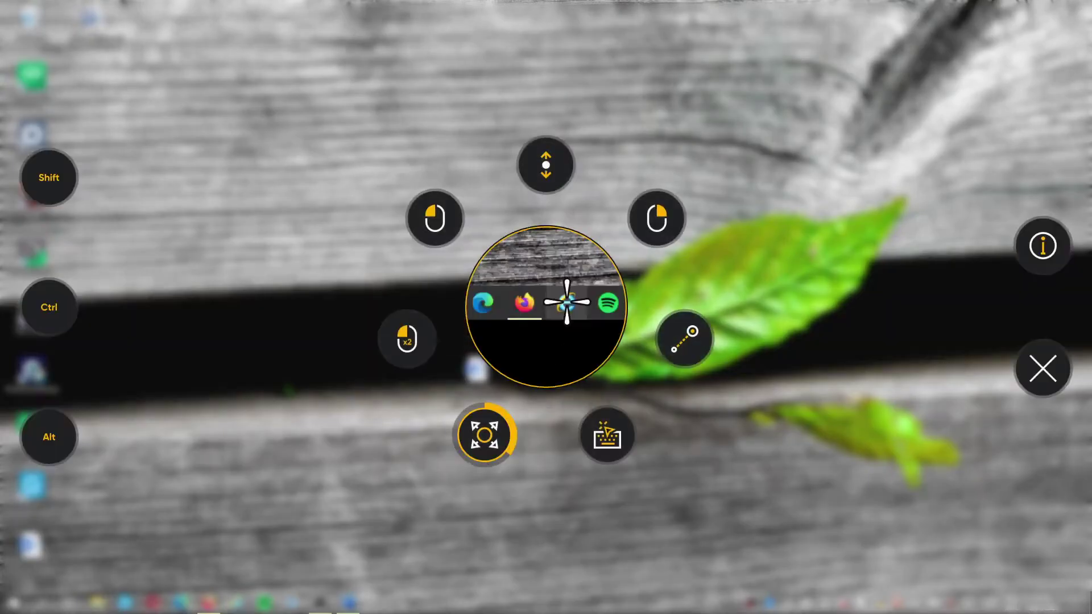
{"action": "left_click", "coordinate": [485, 434]}
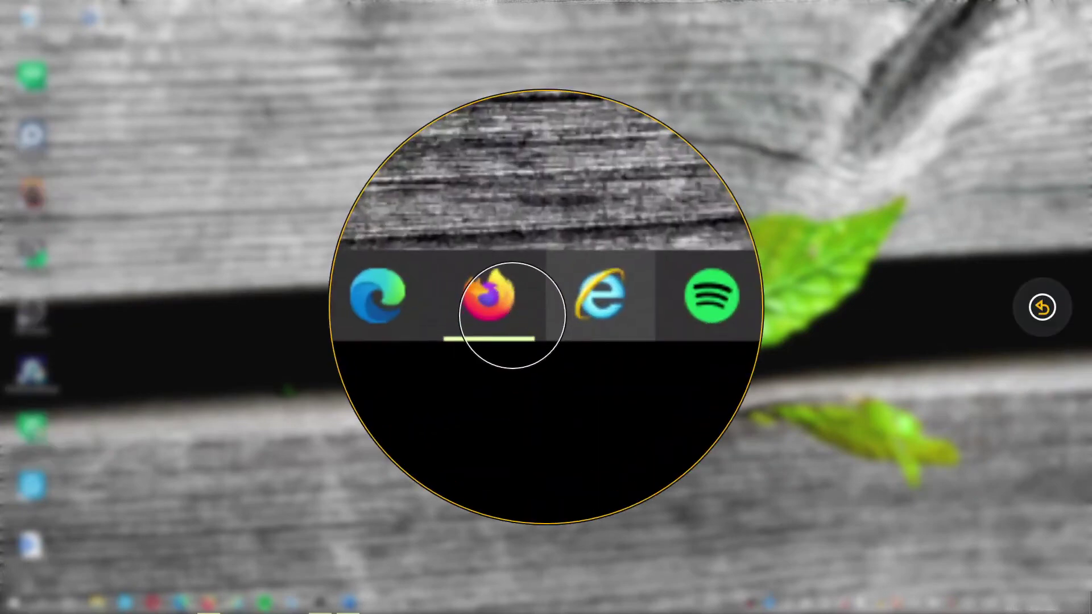
{"action": "mouse_move", "coordinate": [521, 314]}
{"action": "left_click", "coordinate": [485, 434]}
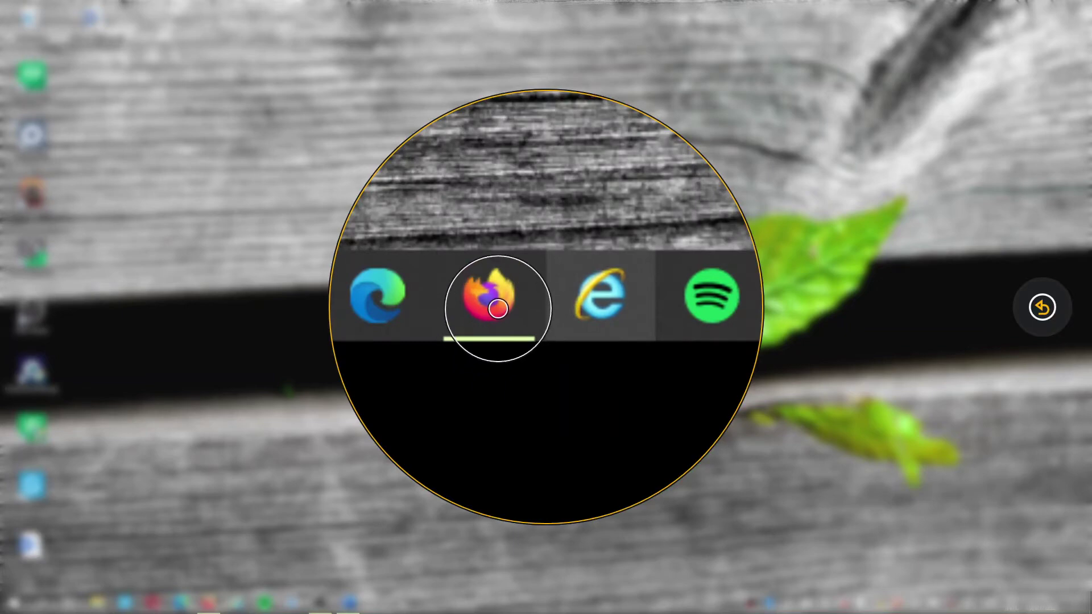
{"action": "mouse_move", "coordinate": [528, 307]}
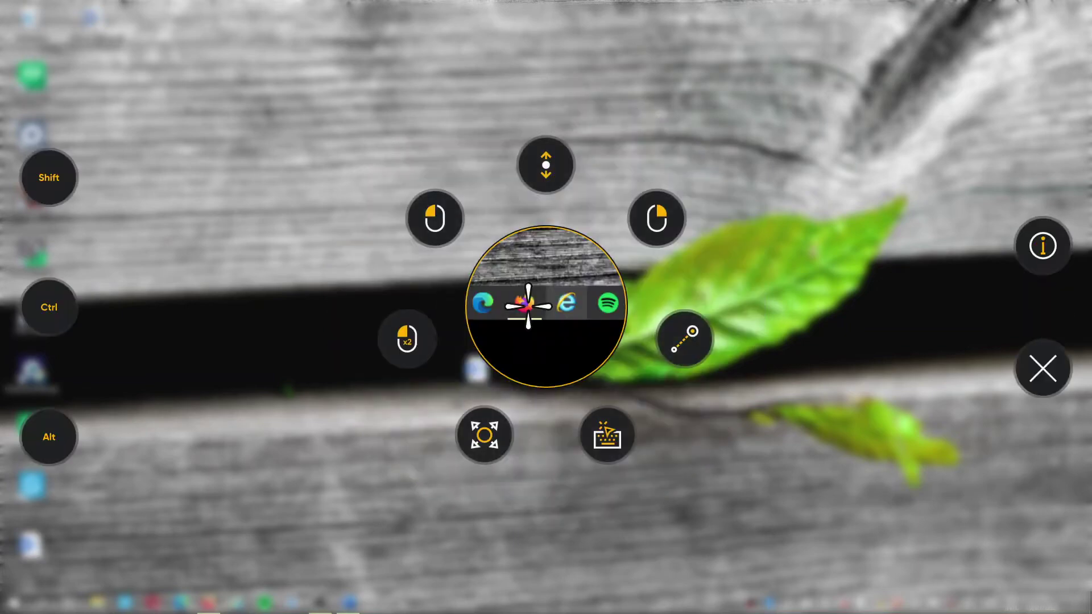
{"action": "left_click", "coordinate": [436, 219]}
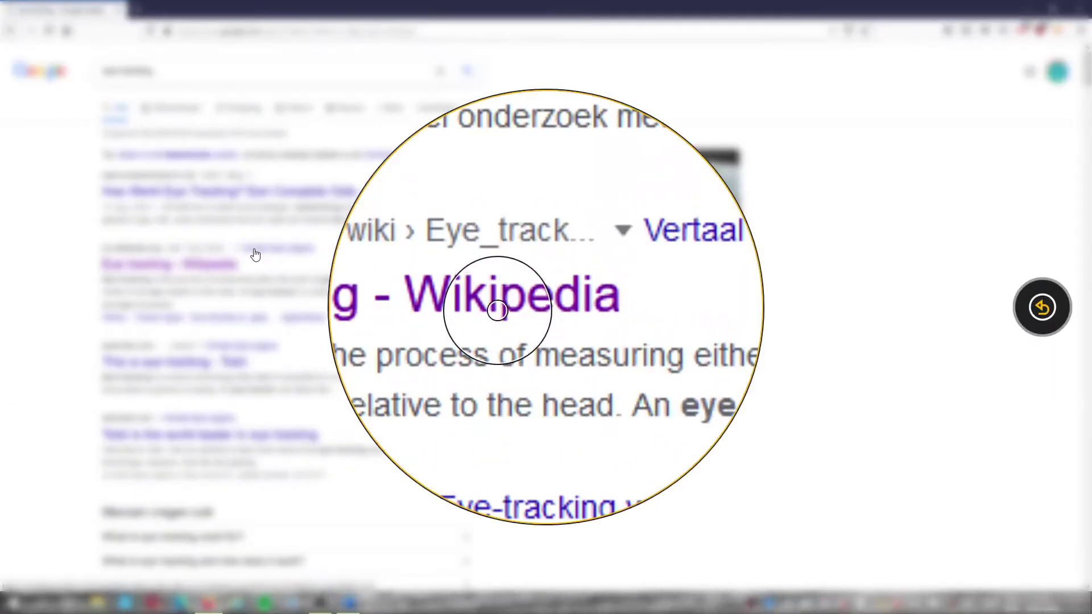
{"action": "left_click", "coordinate": [207, 265]}
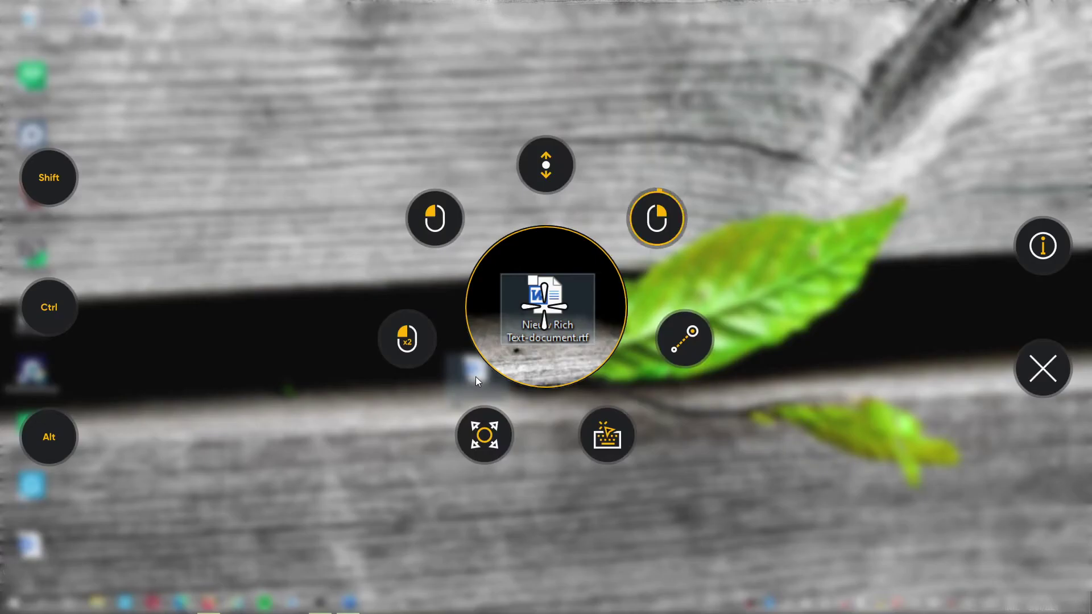
Open the context menu of Nieuw Rich Text-document.rtf, and open the Nieuw - Microsoft Word-document file on the desktop.
{"action": "double_click", "coordinate": [475, 377]}
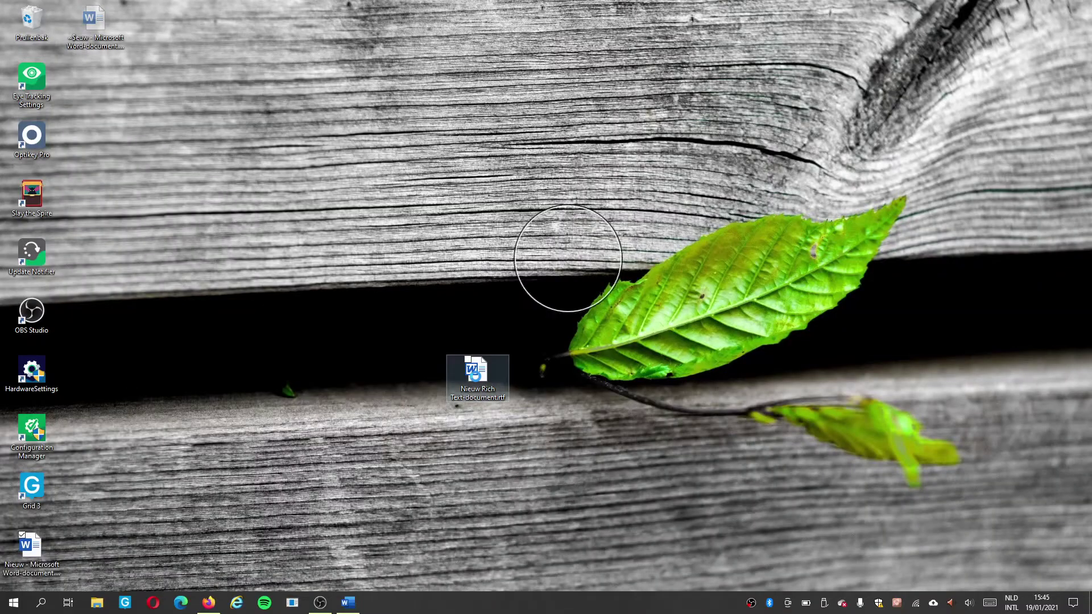
{"action": "right_click", "coordinate": [477, 367]}
{"action": "left_click", "coordinate": [55, 567]}
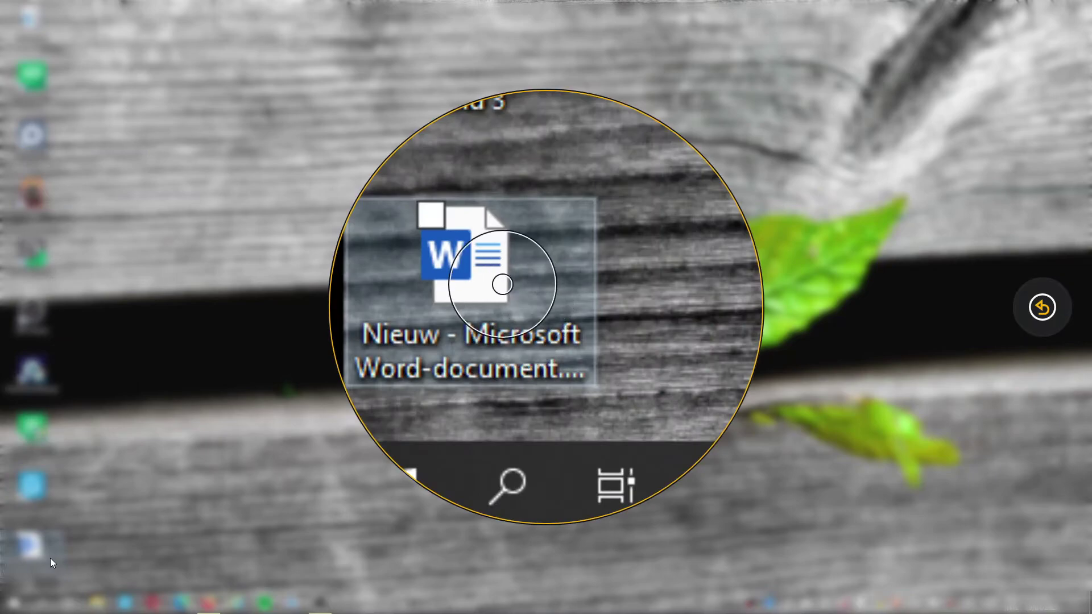
{"action": "double_click", "coordinate": [40, 552]}
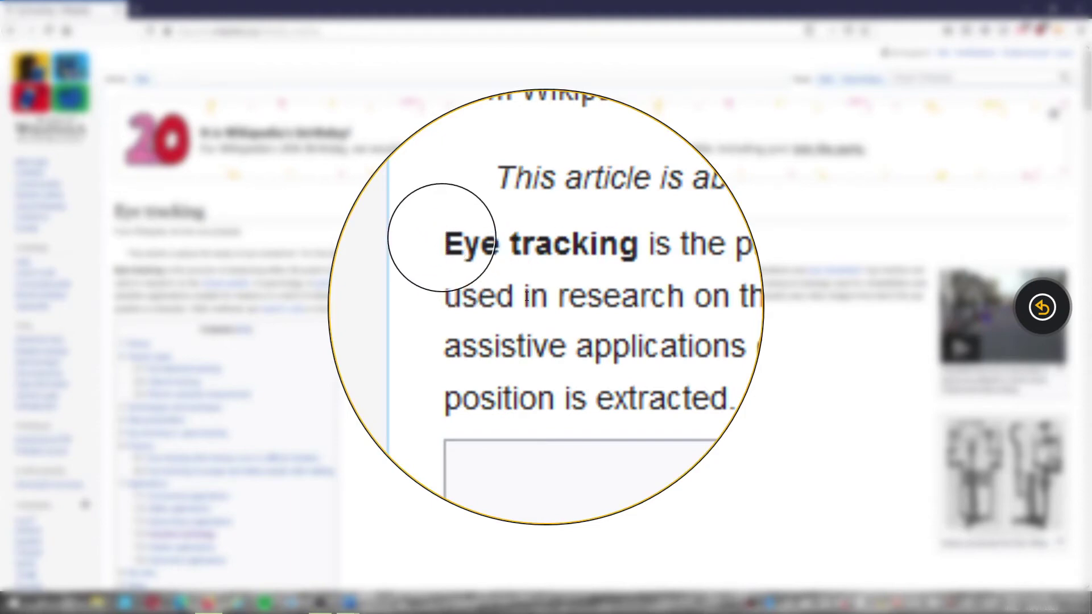
Select the opening paragraph of the Eye tracking article on Wikipedia.
{"action": "triple_click", "coordinate": [117, 272]}
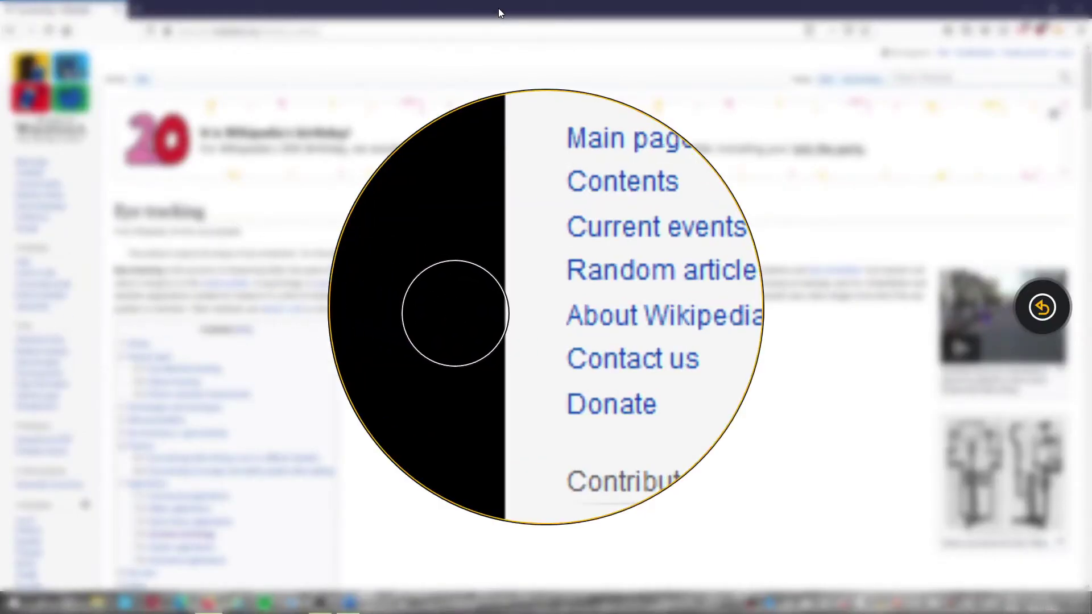
Snap the Wikipedia window to one half of the screen and fill the other half with the Word document window.
{"action": "left_click_drag", "start_coordinate": [499, 8], "coordinate": [2, 206]}
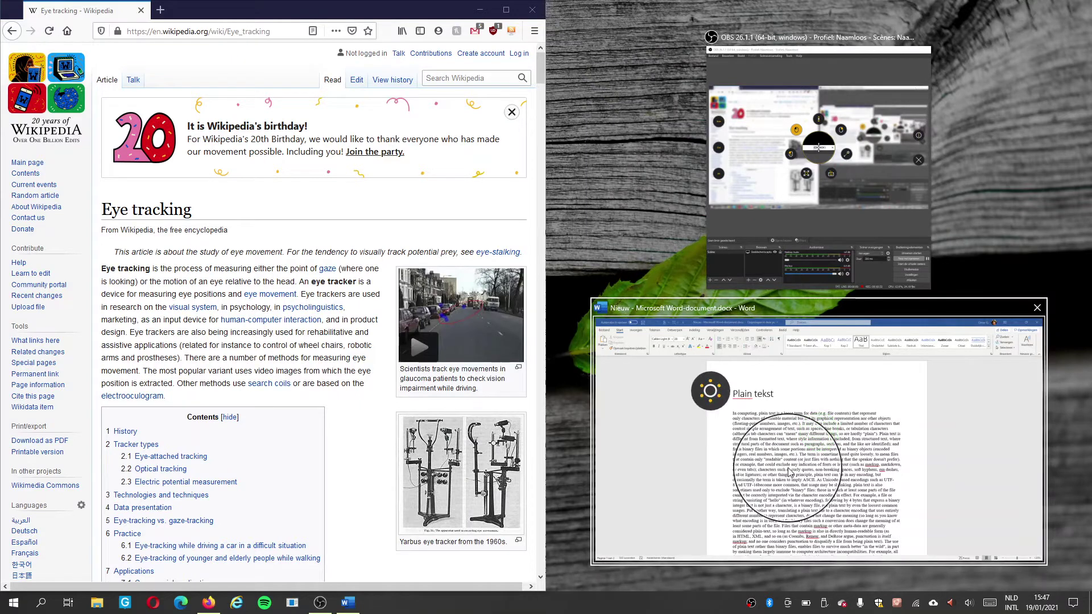
{"action": "mouse_move", "coordinate": [790, 472]}
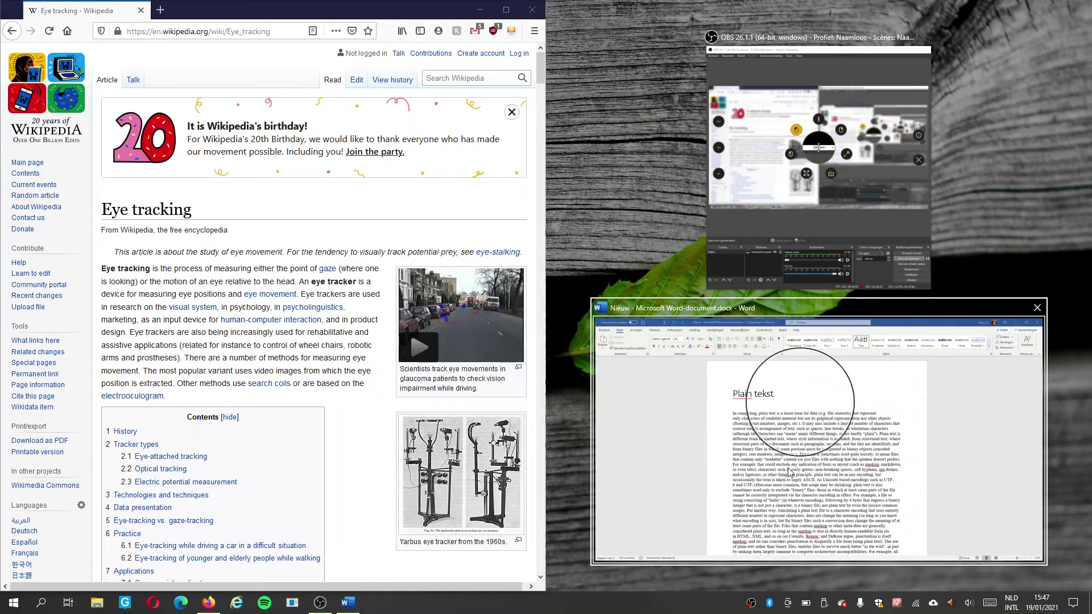
{"action": "left_click", "coordinate": [789, 472]}
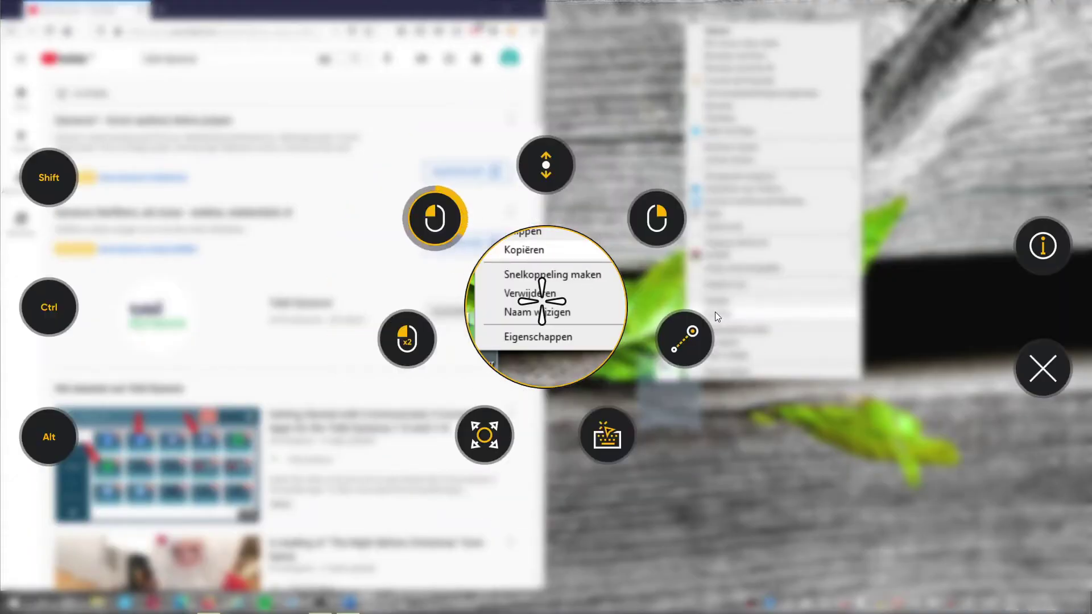
Delete the item beside the browser window from the desktop, and create a desktop shortcut to the Tobii Dynavox YouTube channel.
{"action": "left_click", "coordinate": [729, 348]}
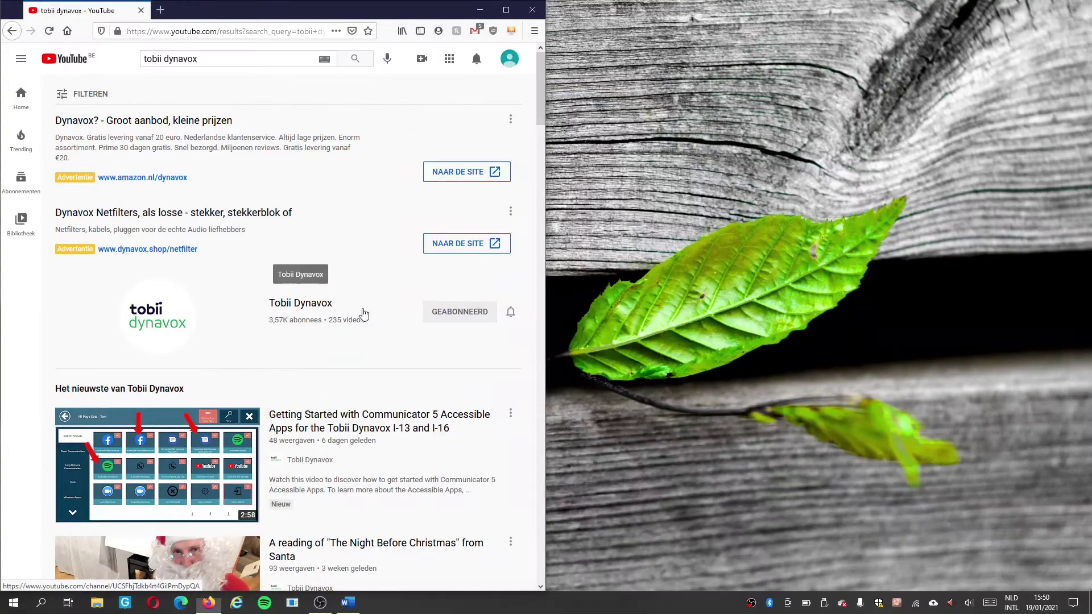
{"action": "left_click_drag", "start_coordinate": [320, 310], "coordinate": [699, 339]}
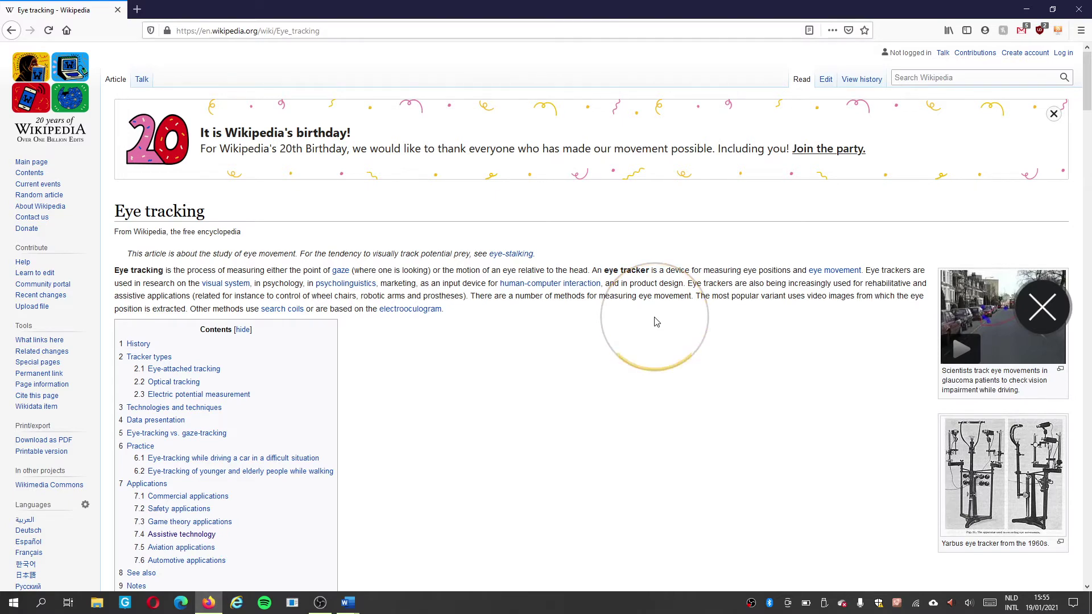
Browse the Eye tracking Wikipedia article down to its See also and Notes sections and back up to the History section.
{"action": "scroll", "coordinate": [656, 322], "scroll_direction": "down", "scroll_amount": 6}
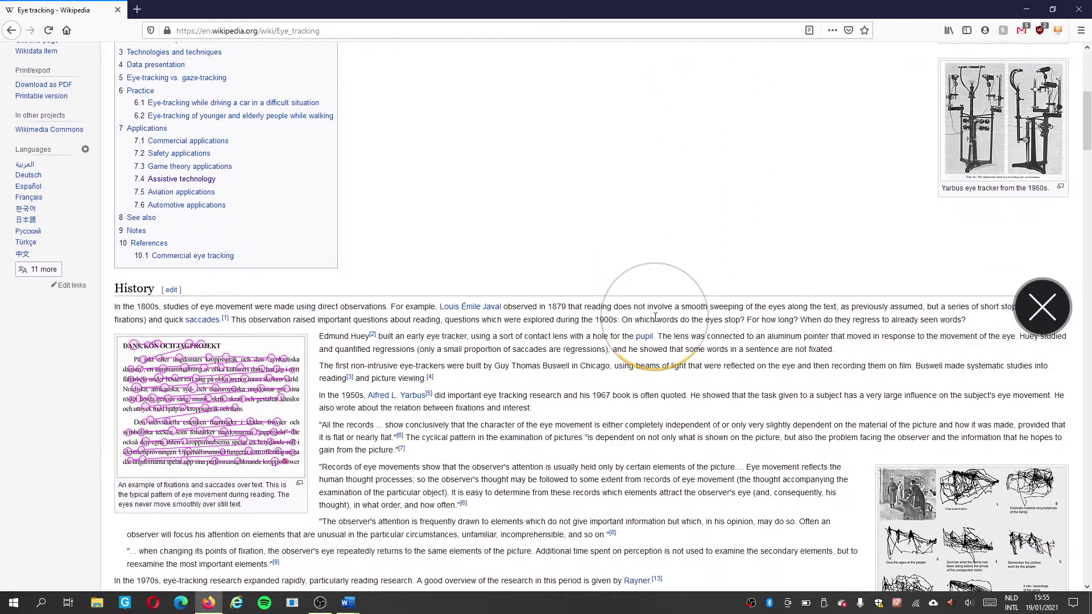
{"action": "scroll", "coordinate": [656, 319], "scroll_direction": "down", "scroll_amount": 4}
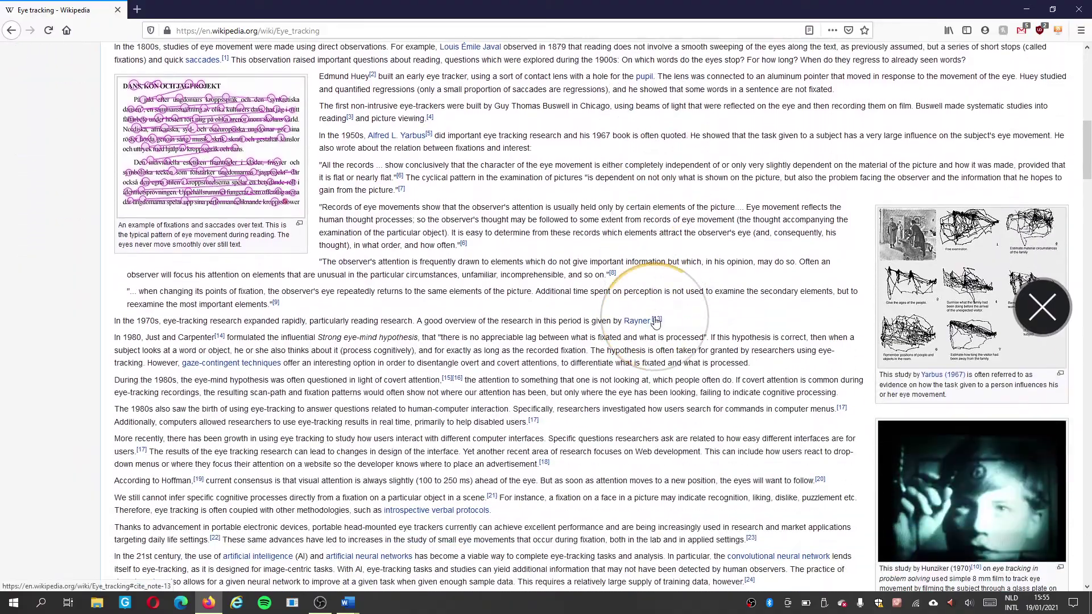
{"action": "scroll", "coordinate": [656, 322], "scroll_direction": "up", "scroll_amount": 10}
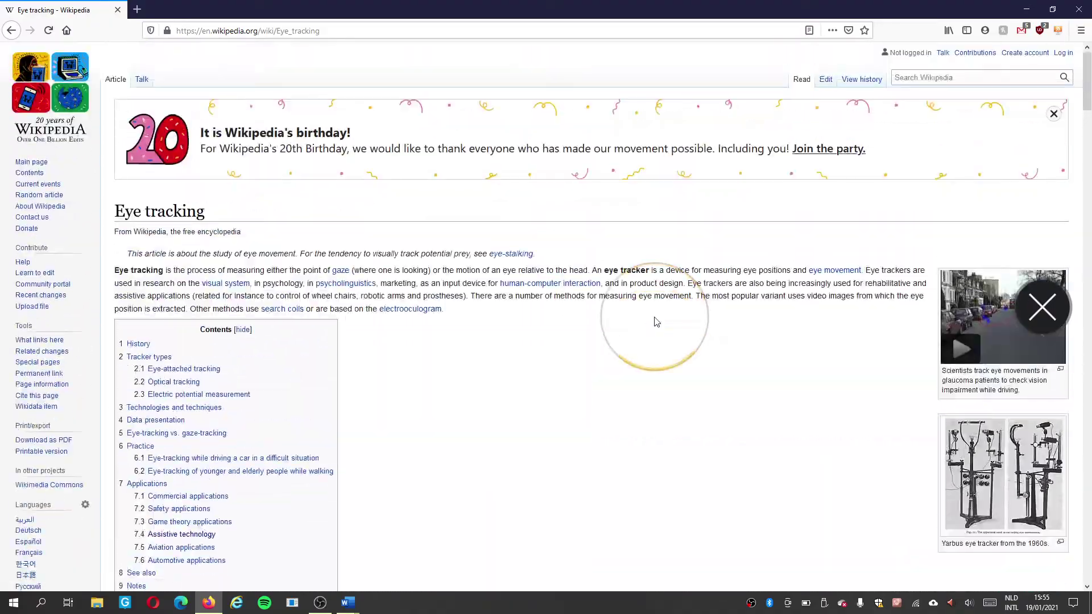
{"action": "scroll", "coordinate": [656, 322], "scroll_direction": "down", "scroll_amount": 20}
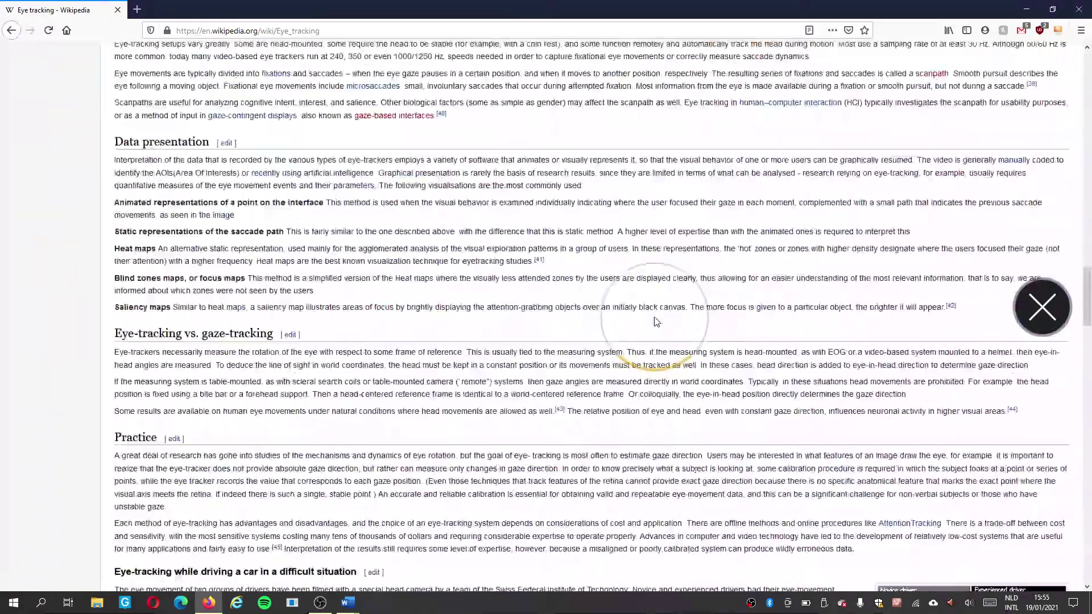
{"action": "scroll", "coordinate": [655, 322], "scroll_direction": "down", "scroll_amount": 20}
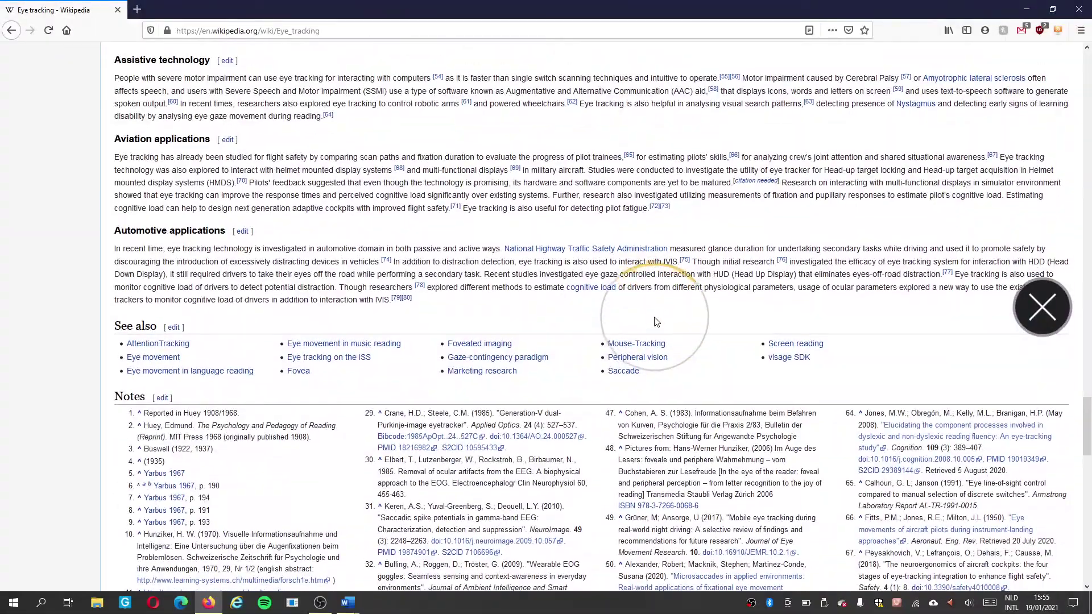
{"action": "scroll", "coordinate": [658, 322], "scroll_direction": "up", "scroll_amount": 3}
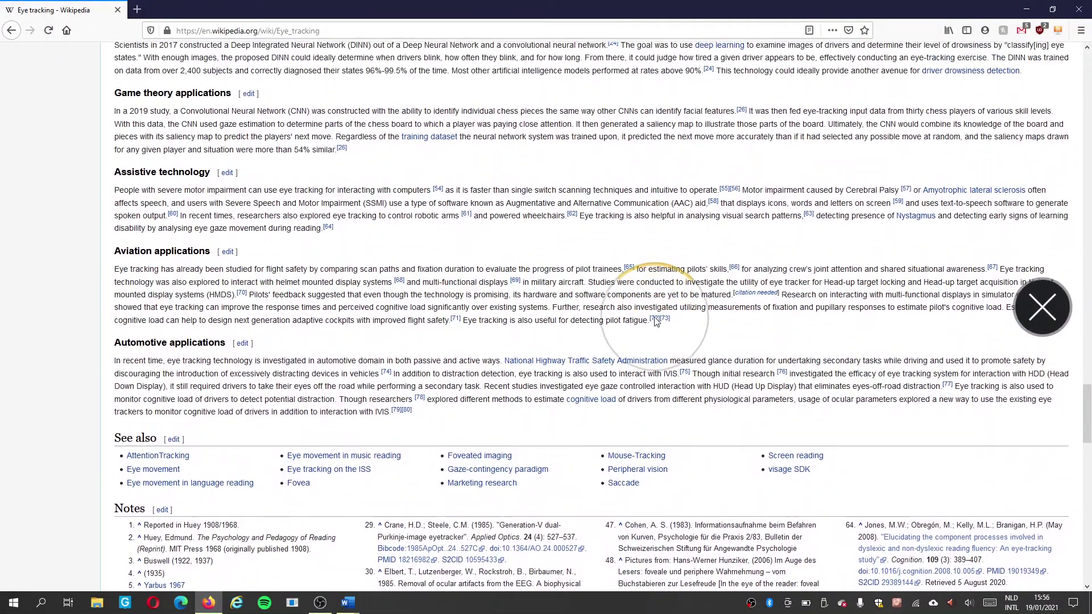
{"action": "scroll", "coordinate": [656, 322], "scroll_direction": "up", "scroll_amount": 20}
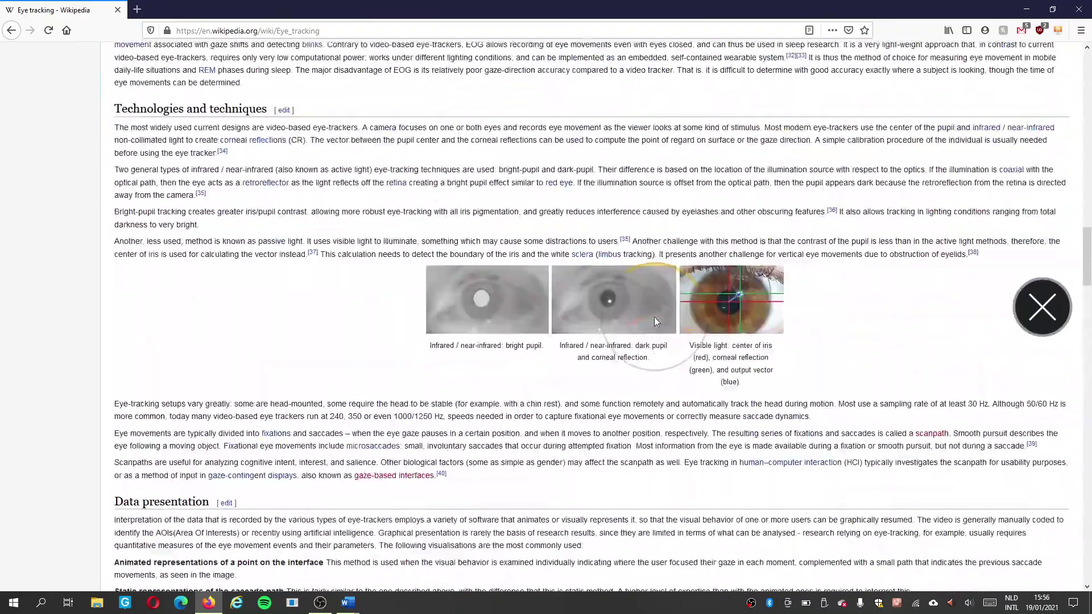
{"action": "scroll", "coordinate": [654, 316], "scroll_direction": "up", "scroll_amount": 15}
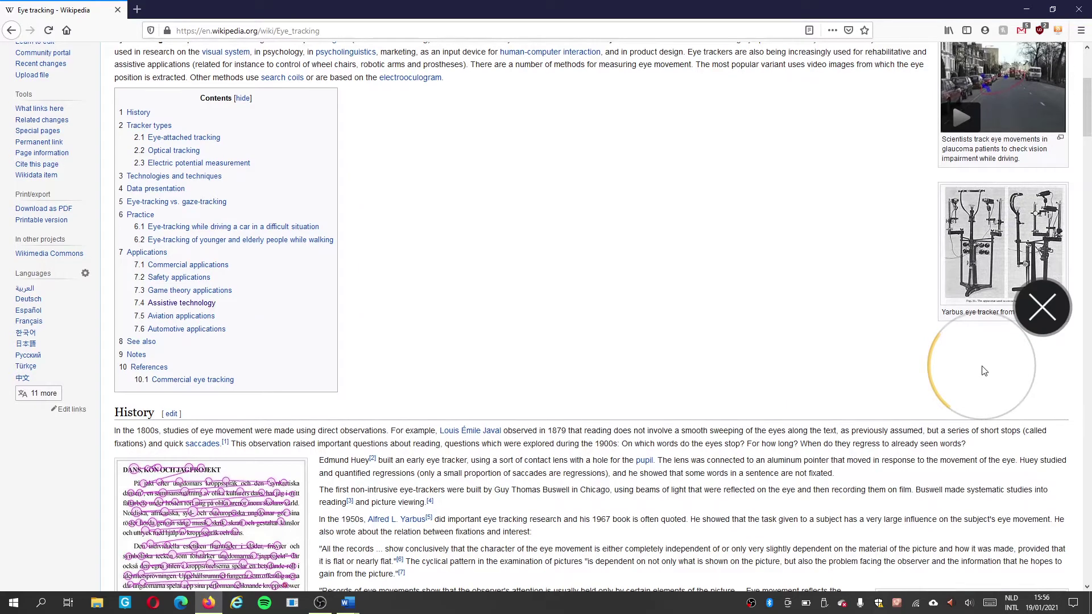
{"action": "scroll", "coordinate": [984, 371], "scroll_direction": "down", "scroll_amount": 1}
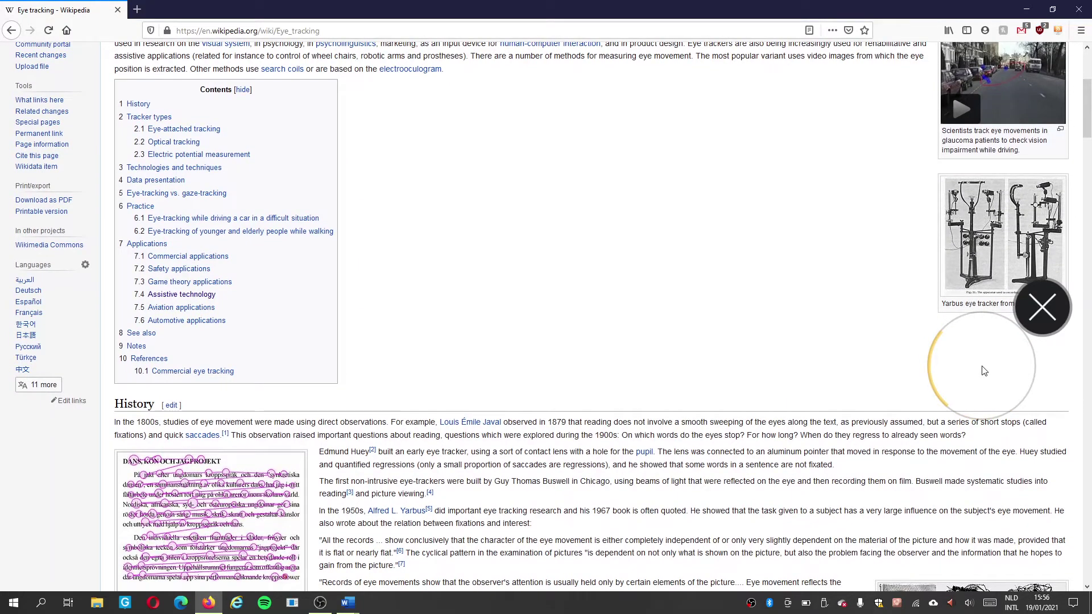
{"action": "scroll", "coordinate": [984, 371], "scroll_direction": "down", "scroll_amount": 3}
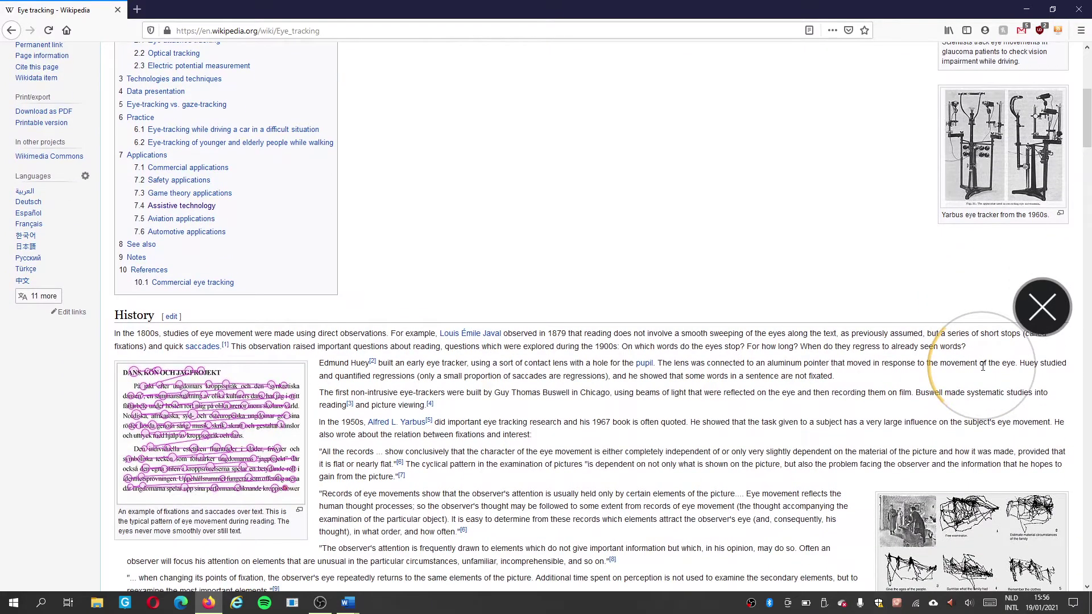
{"action": "scroll", "coordinate": [985, 371], "scroll_direction": "down", "scroll_amount": 1}
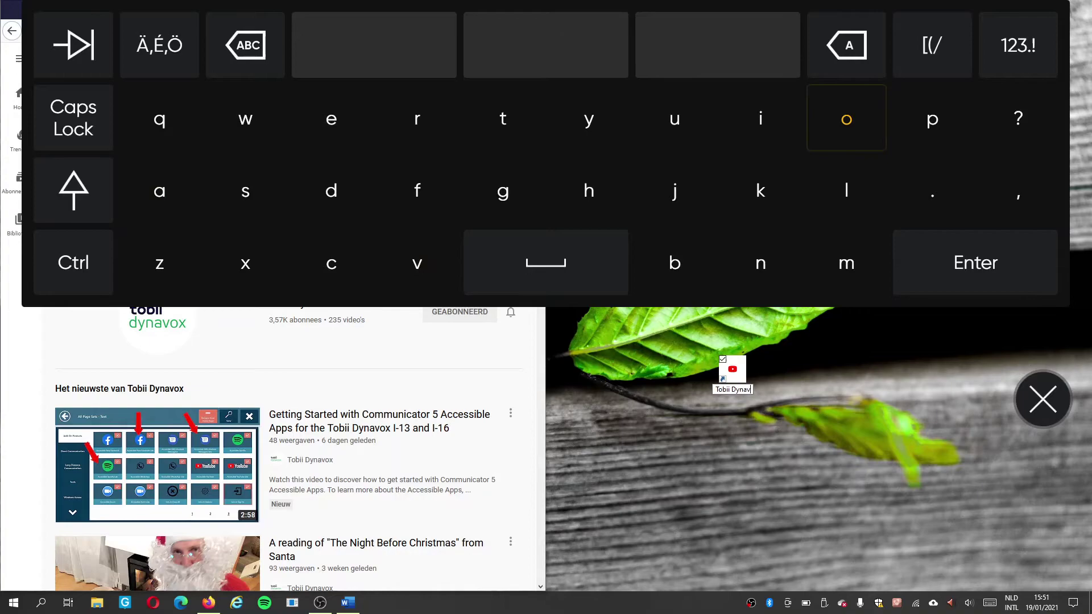
Name the YouTube desktop shortcut "Tobii Dynavox".
{"action": "type", "text": "obii Dynavo"}
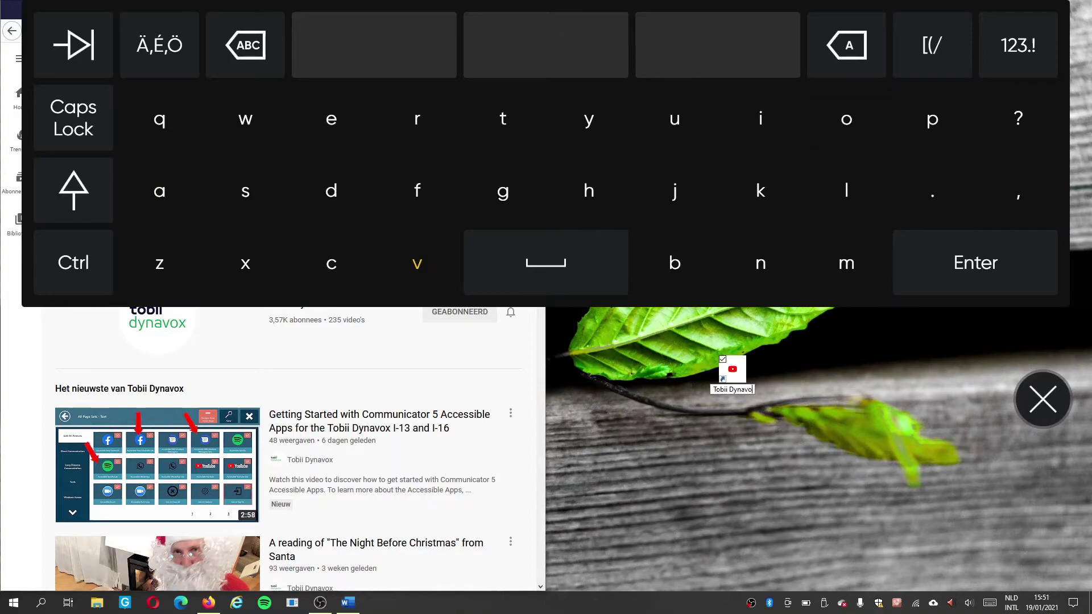
{"action": "type", "text": "x"}
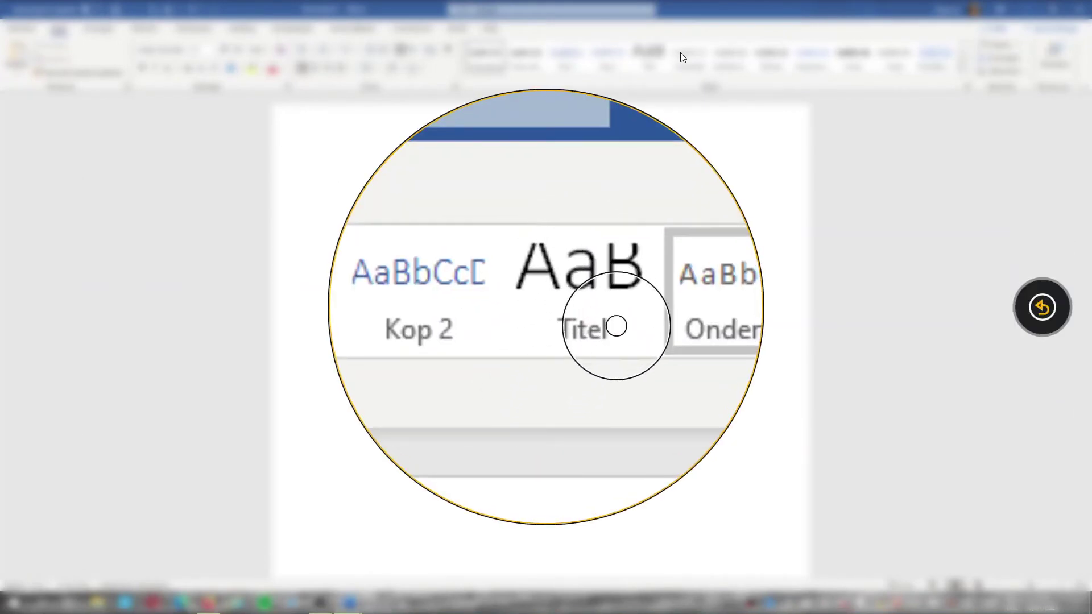
Apply the Titel style in the blank Word document and start the title with a capital "E".
{"action": "left_click", "coordinate": [657, 66]}
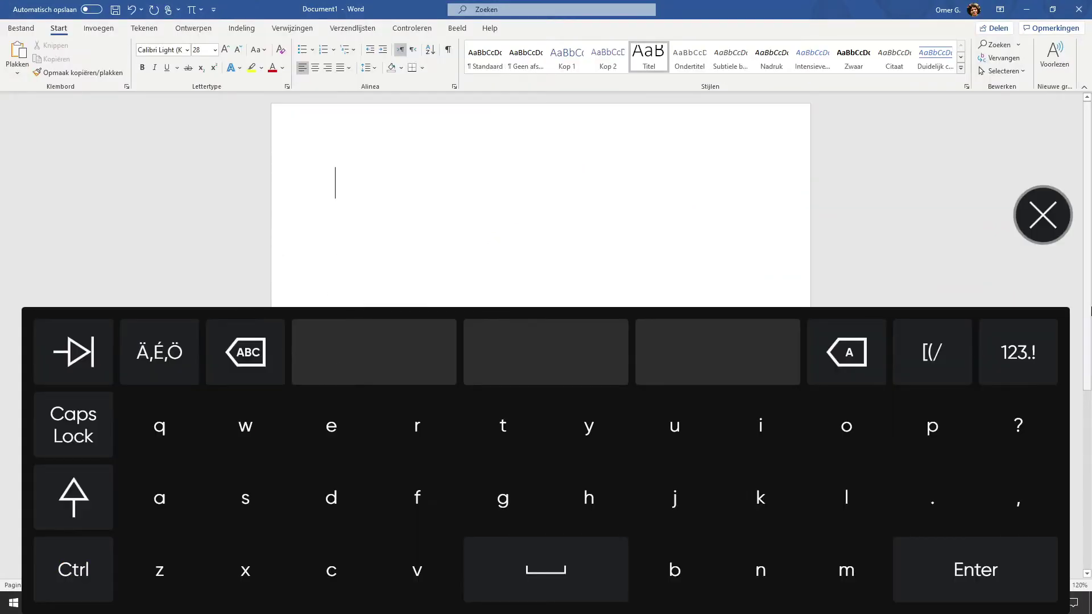
{"action": "left_click", "coordinate": [74, 497]}
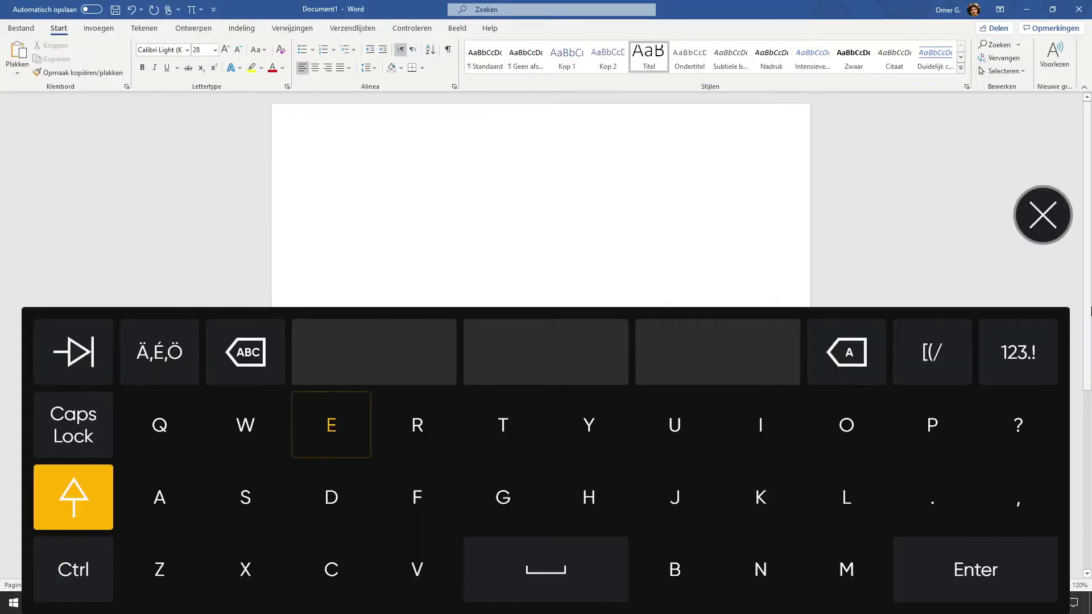
{"action": "left_click", "coordinate": [331, 425]}
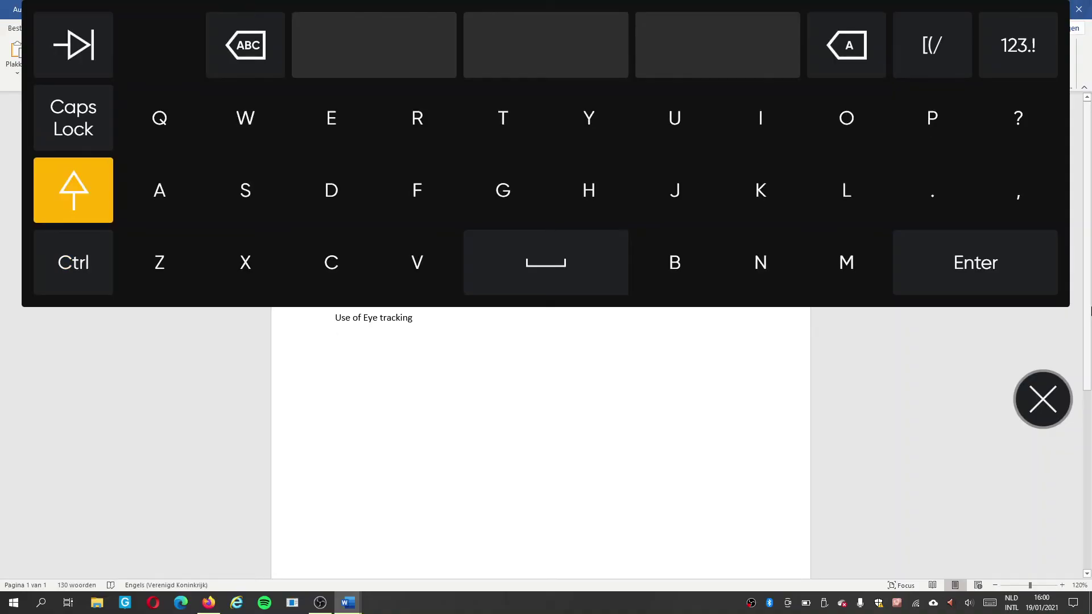
Add the line "The keyboard has also a word prediction function" below "Use of Eye tracking".
{"action": "type", "text": "T"}
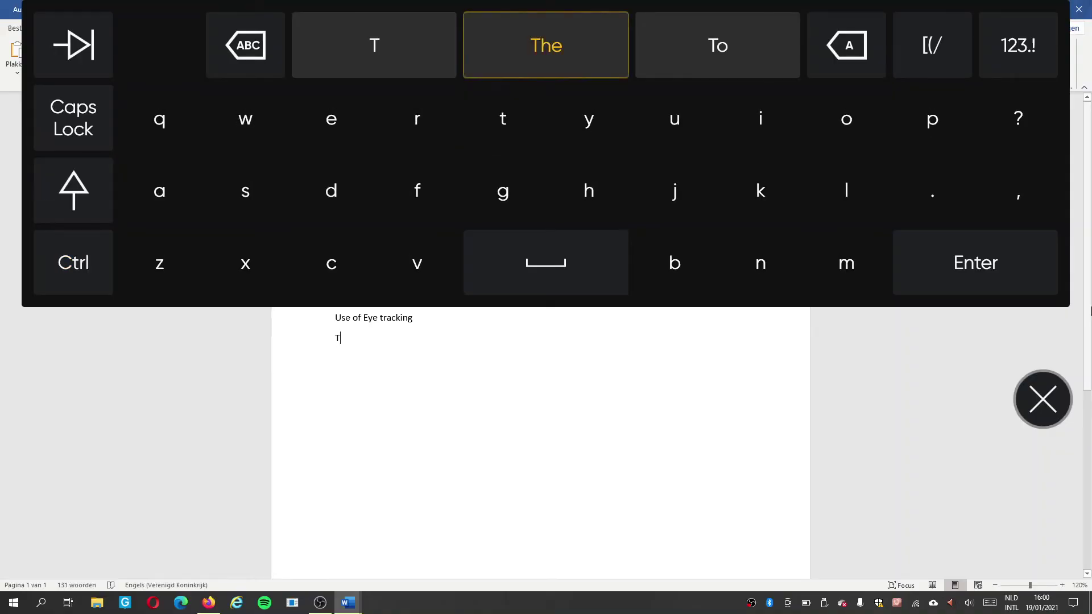
{"action": "type", "text": "he ky"}
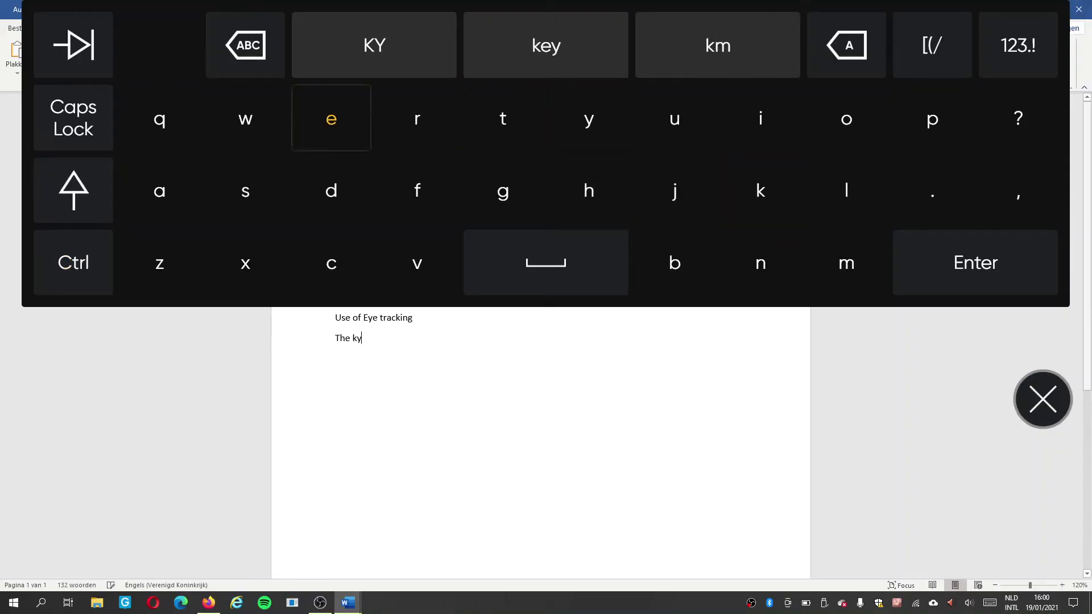
{"action": "key", "text": "BackSpace"}
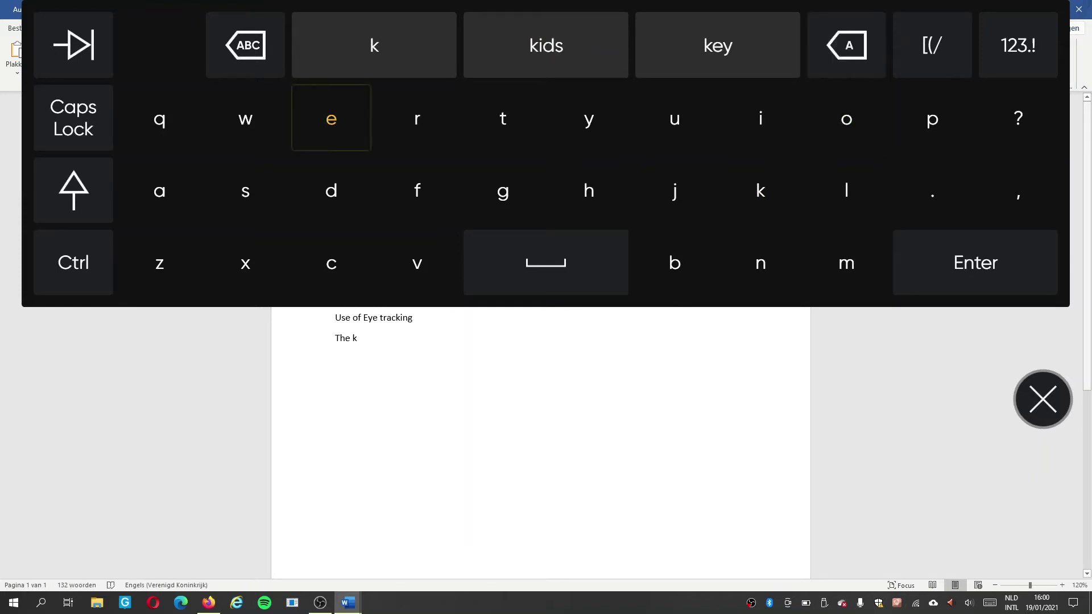
{"action": "type", "text": "ey"}
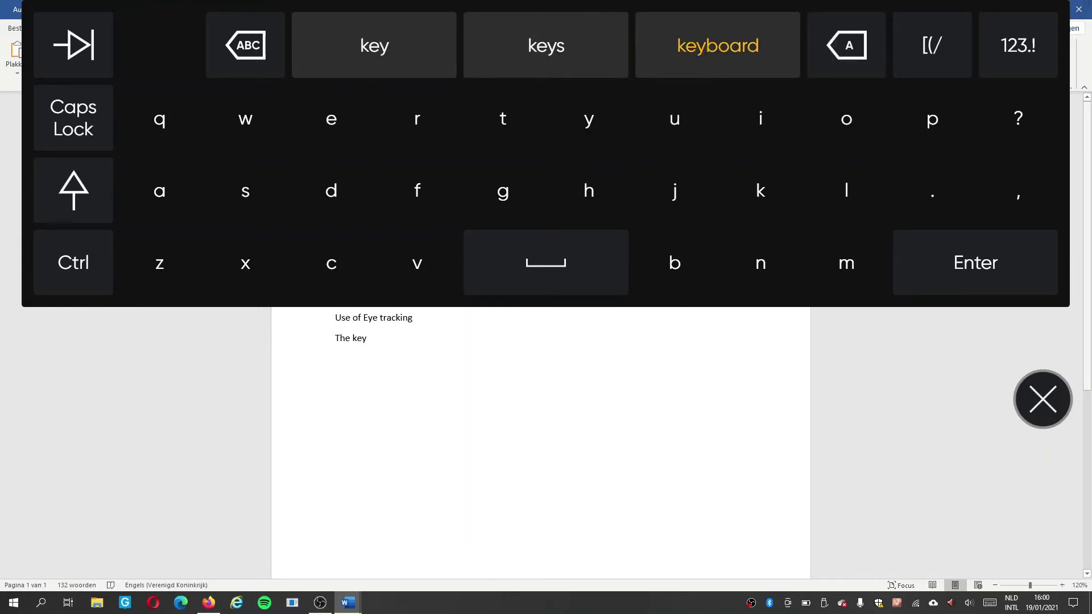
{"action": "type", "text": "board "}
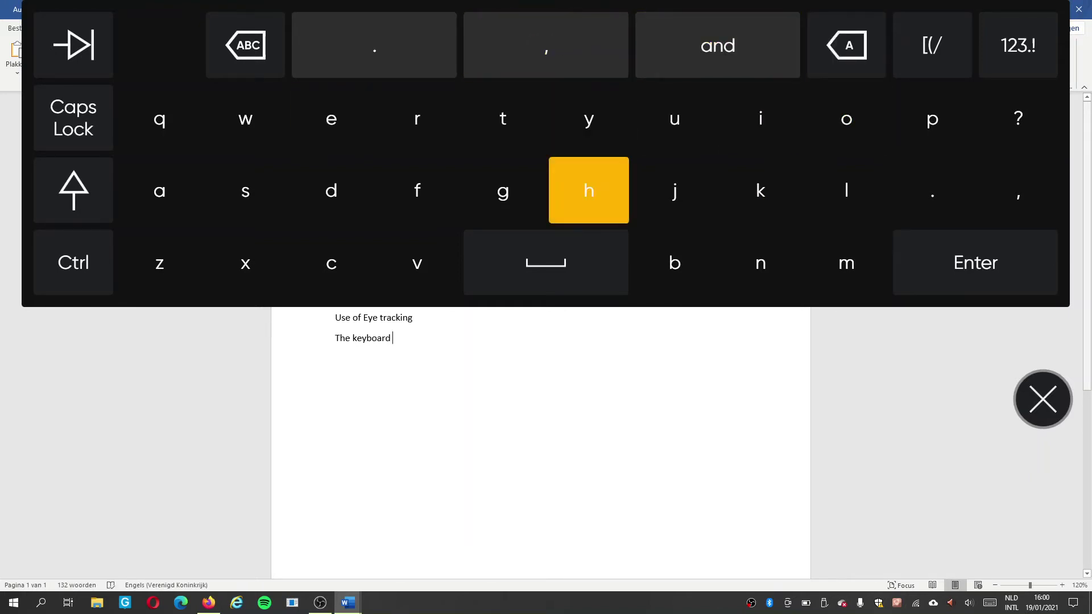
{"action": "type", "text": "has "}
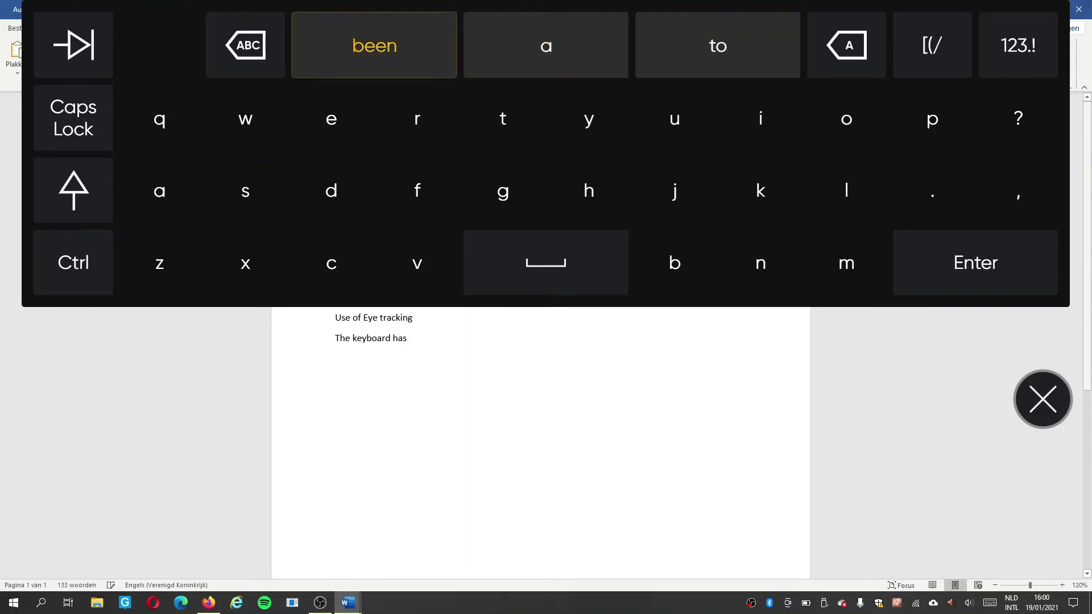
{"action": "type", "text": "a"}
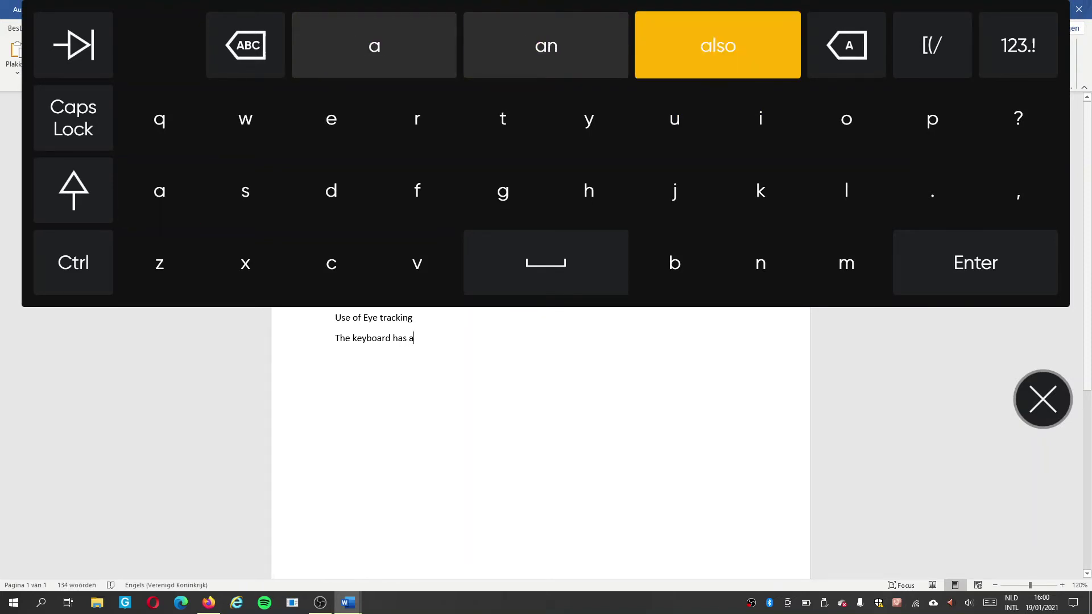
{"action": "type", "text": "lso "}
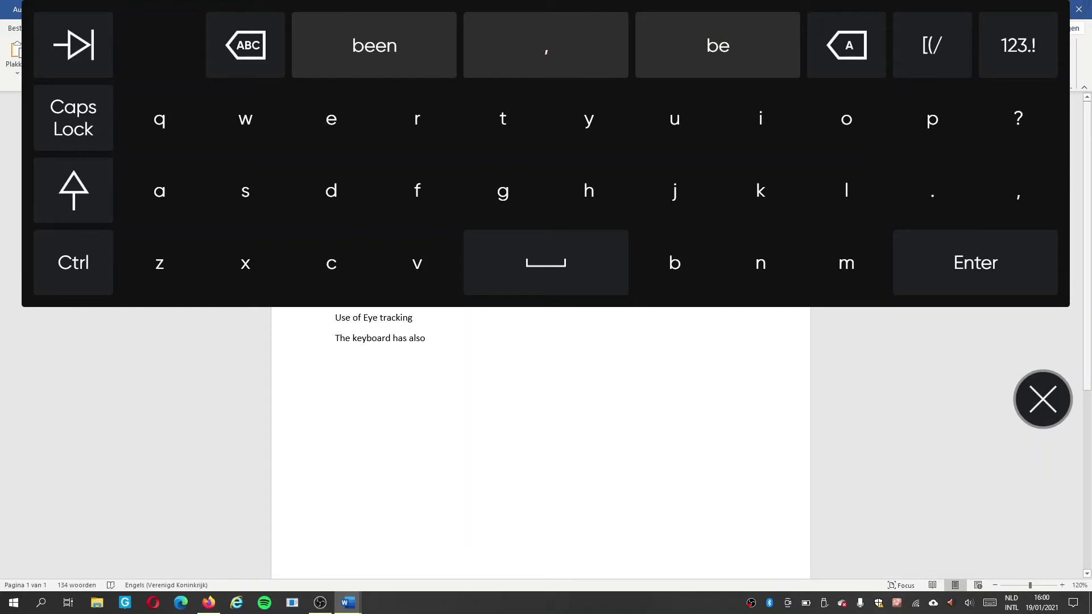
{"action": "type", "text": "a"}
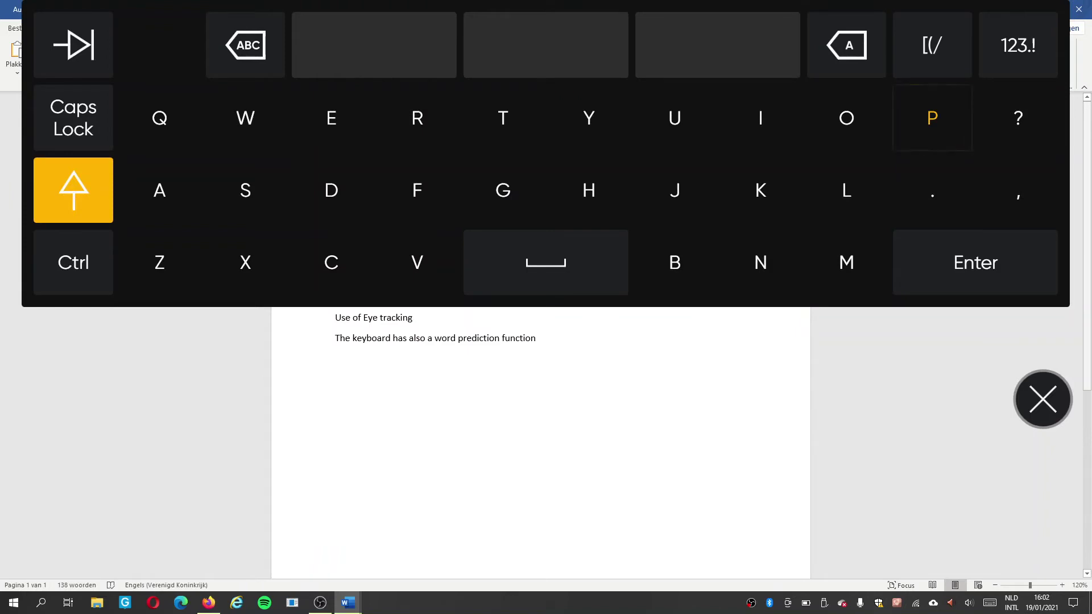
Start a new line below the word prediction sentence with the text "Prediction is disabled pr".
{"action": "type", "text": "P"}
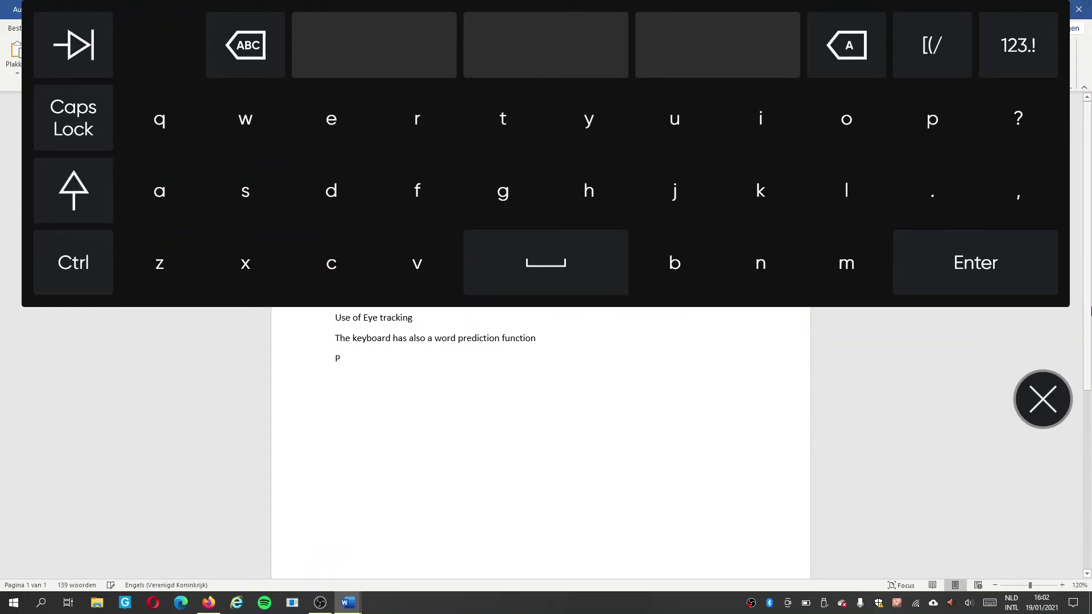
{"action": "type", "text": "rediv"}
{"action": "key", "text": "BackSpace"}
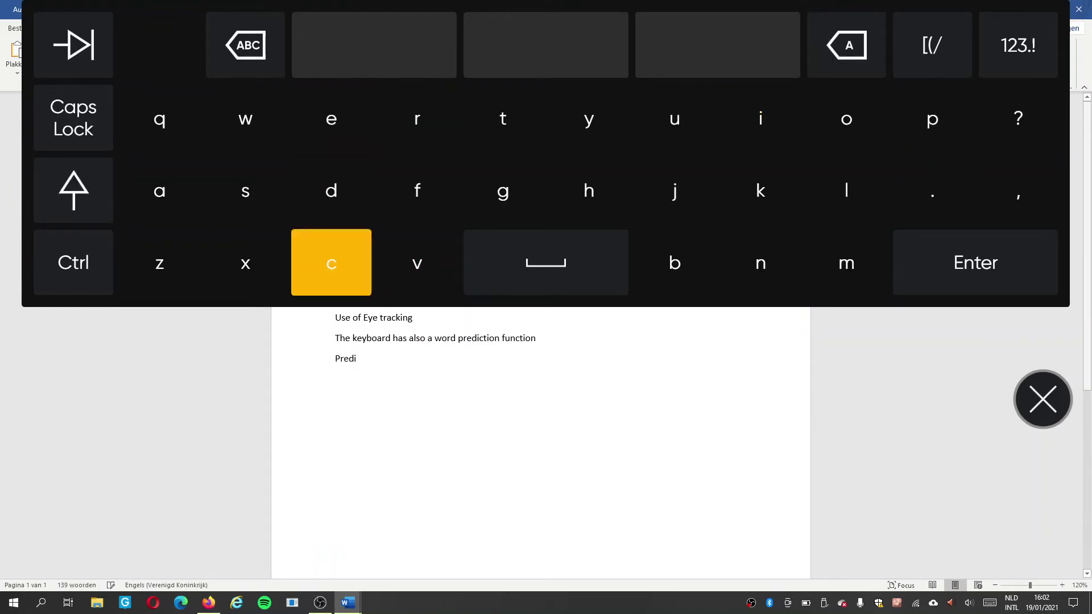
{"action": "type", "text": "ctio"}
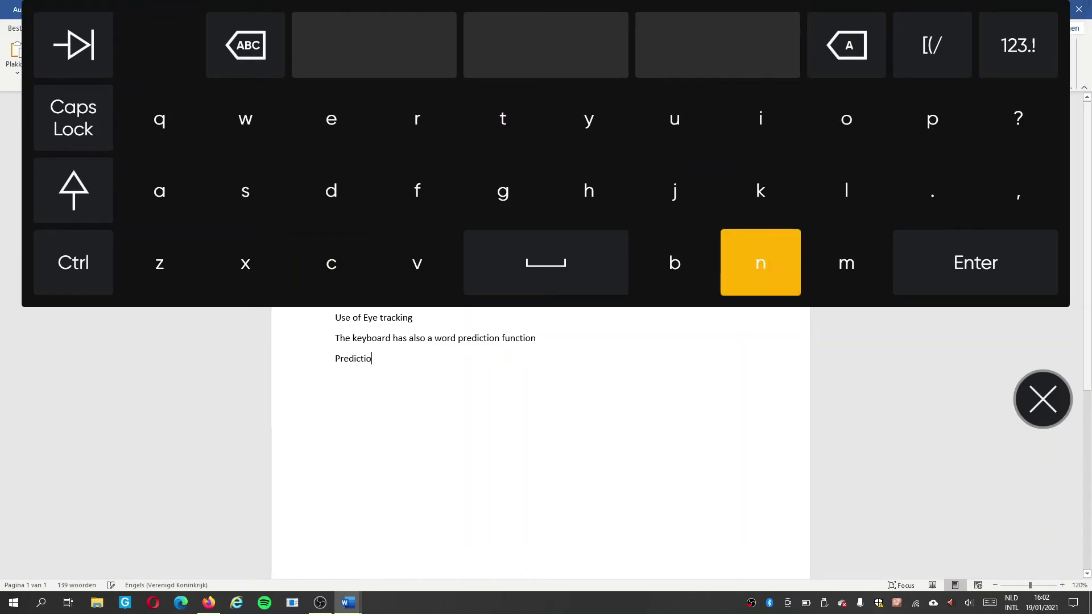
{"action": "type", "text": "n is"}
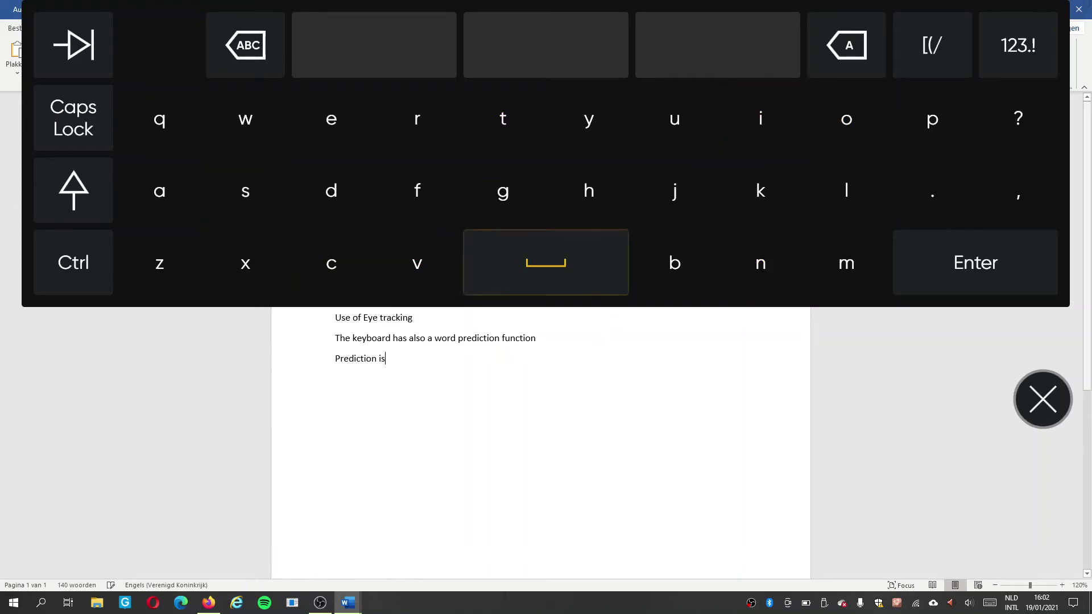
{"action": "type", "text": " d"}
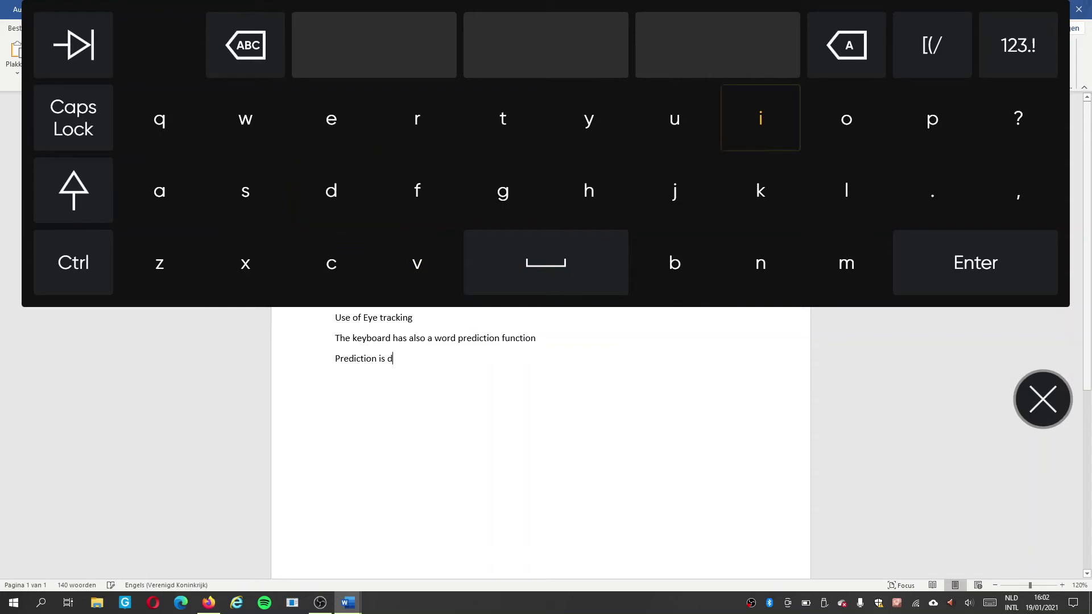
{"action": "type", "text": "isa"}
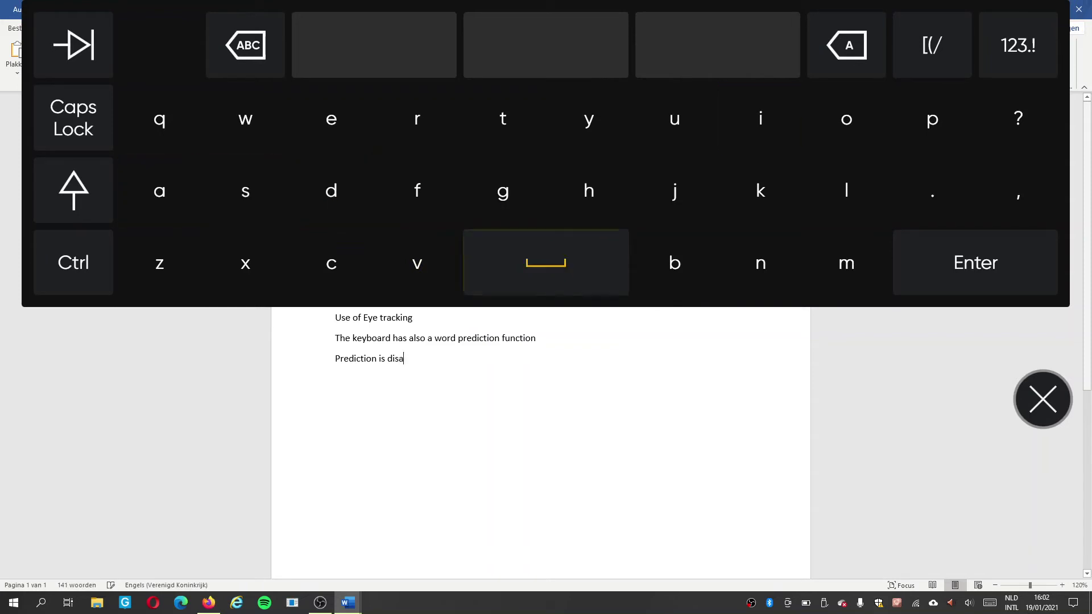
{"action": "type", "text": "ble"}
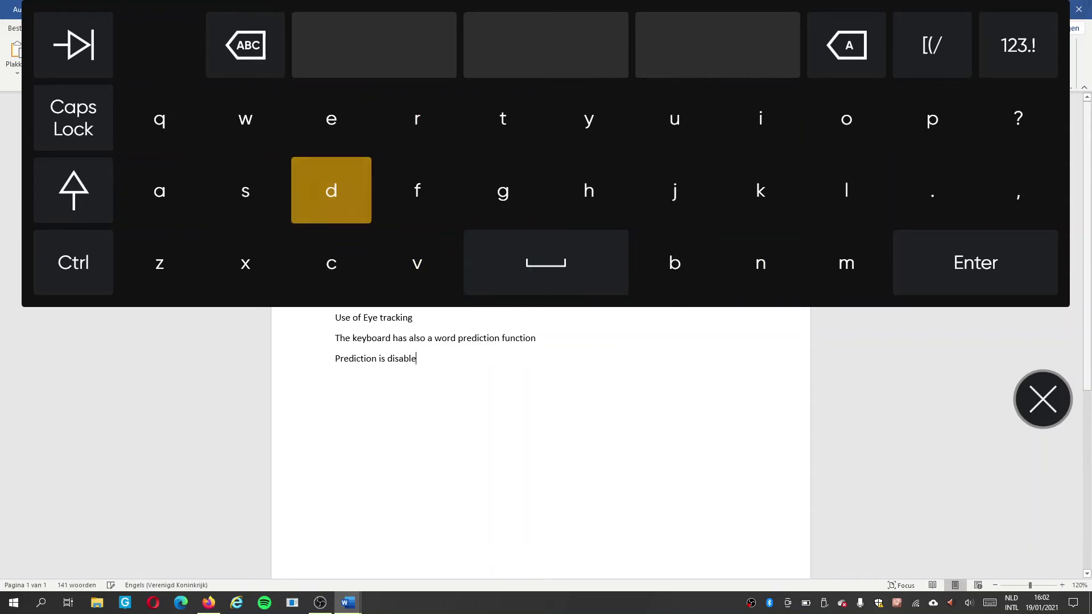
{"action": "type", "text": "d "}
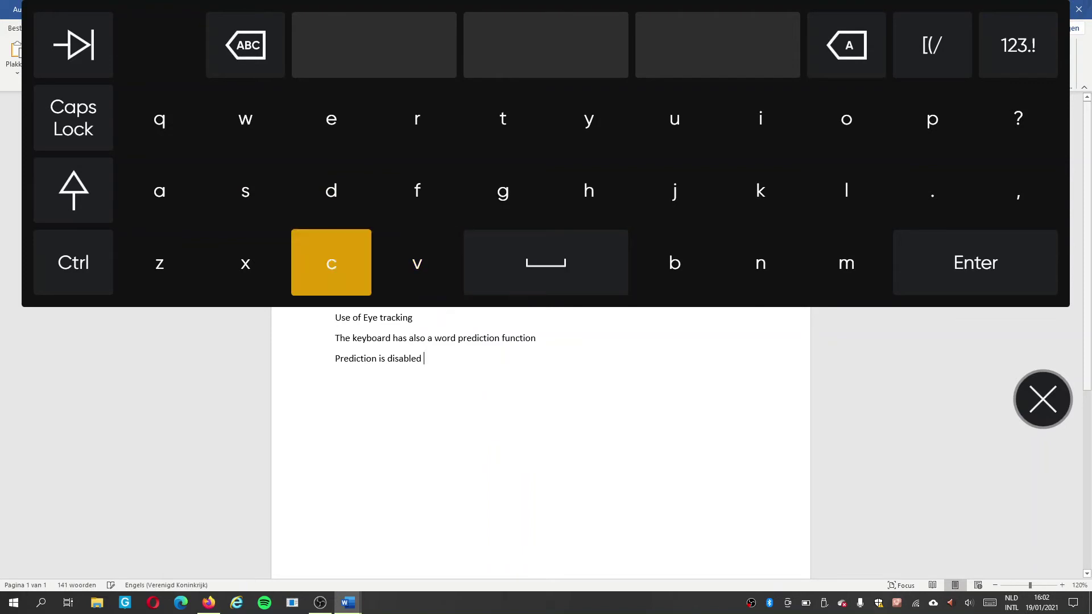
{"action": "type", "text": "ca"}
{"action": "key", "text": "ctrl+BackSpace"}
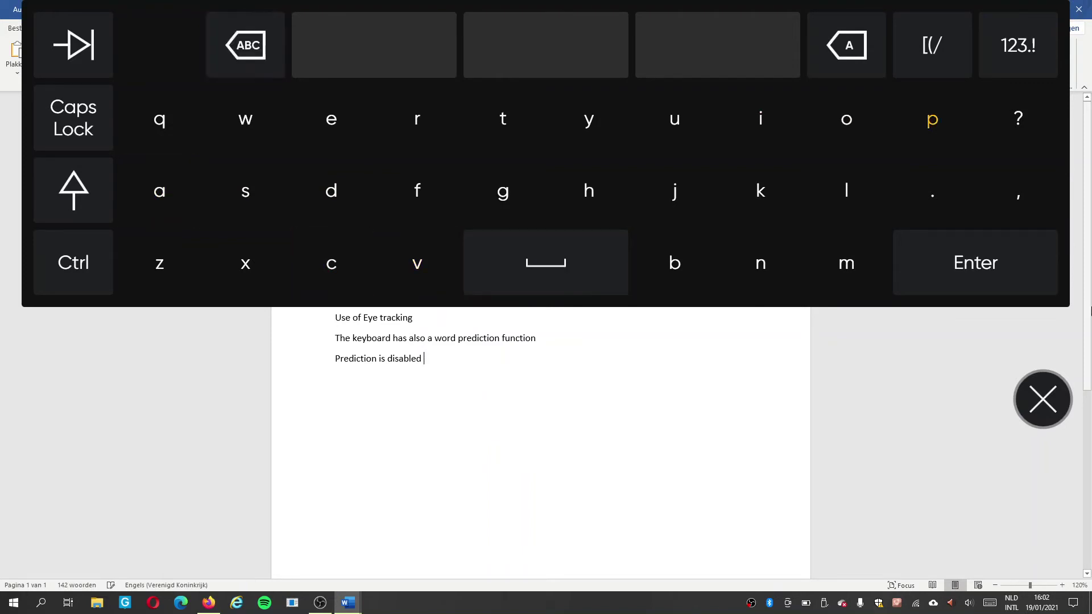
{"action": "type", "text": "pr"}
Continue typing in the introductory paragraph under the Eye tracking title and end the text with a full stop.
{"action": "type", "text": "d"}
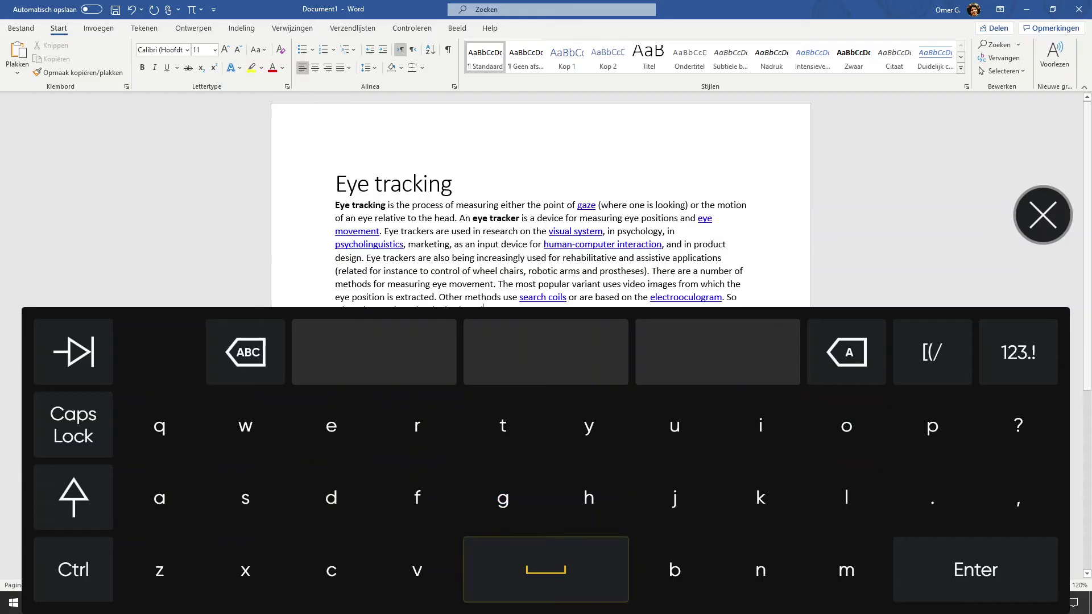
{"action": "type", "text": " u"}
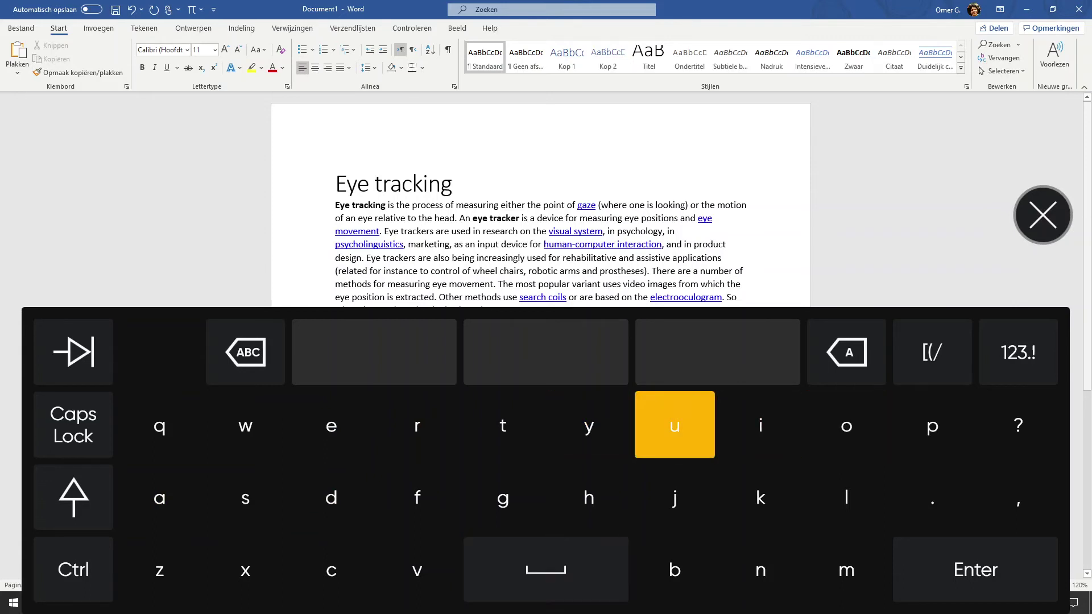
{"action": "type", "text": "a"}
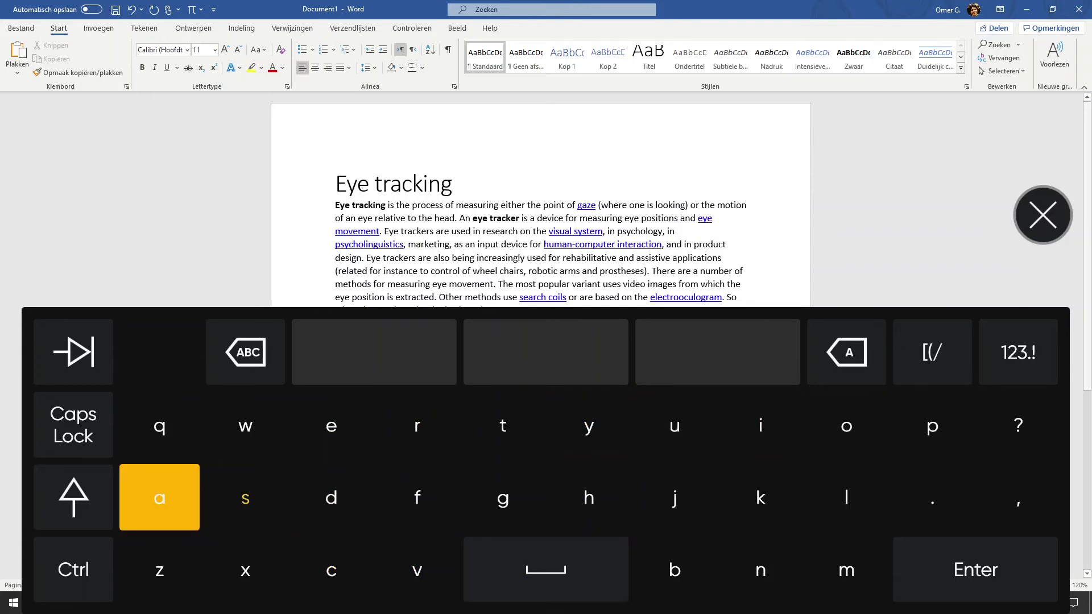
{"action": "type", "text": "nf"}
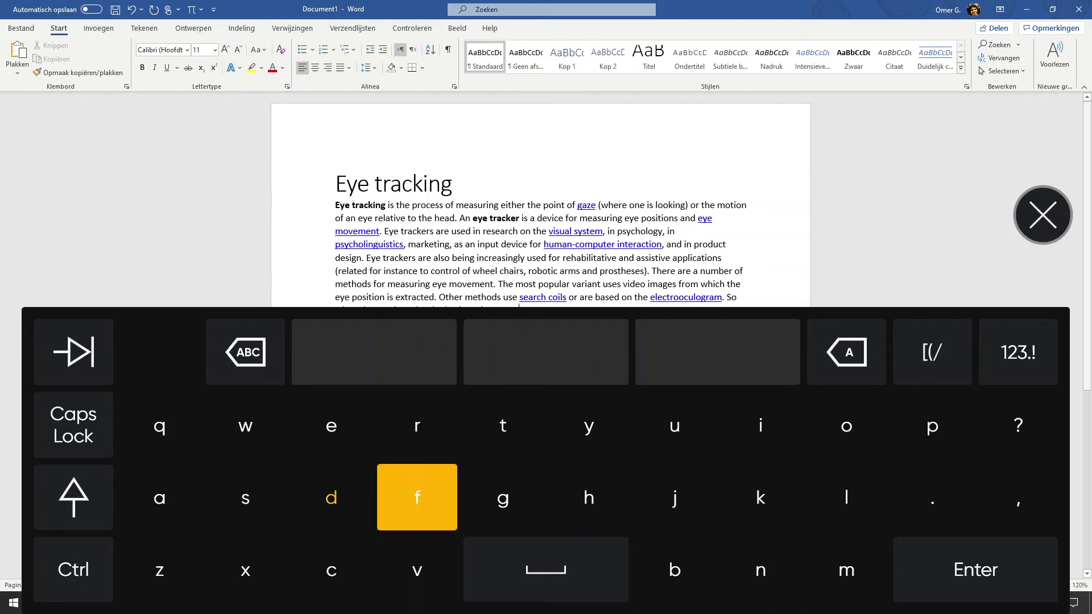
{"action": "type", "text": "o"}
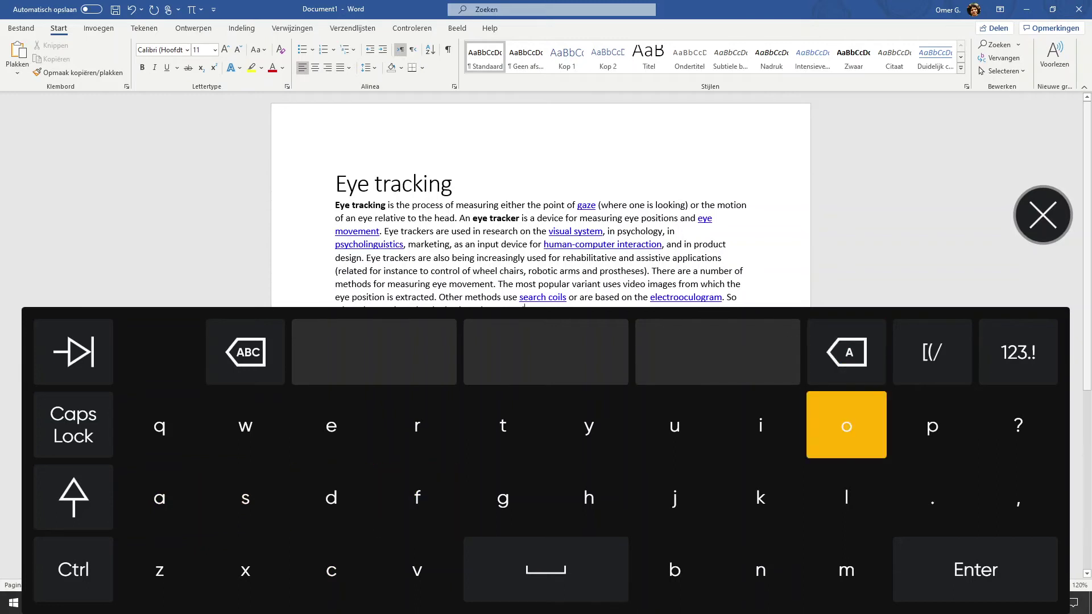
{"action": "type", "text": " t"}
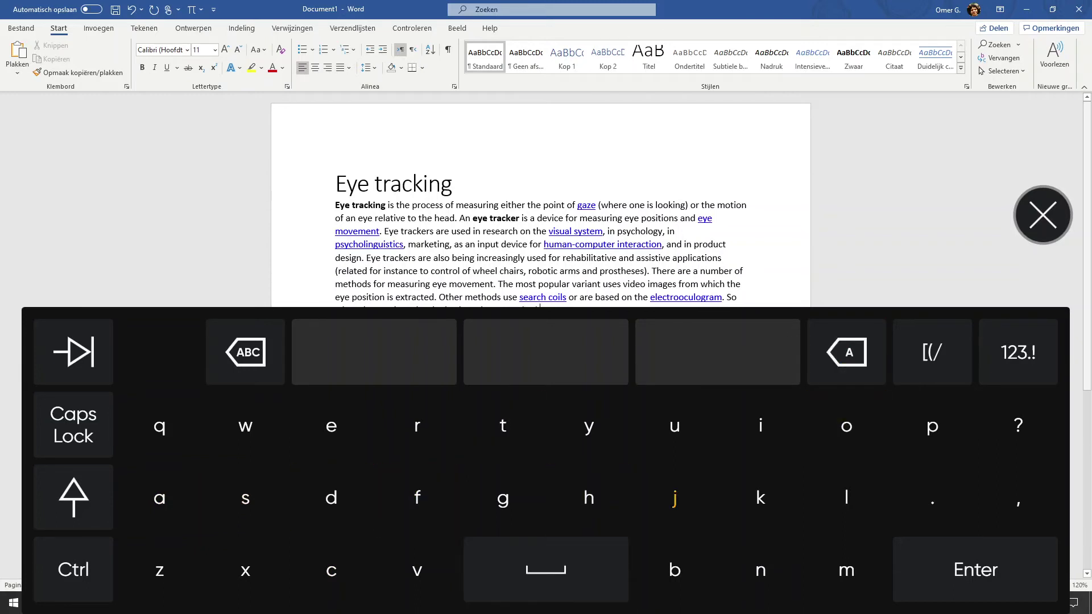
{"action": "type", "text": "s."}
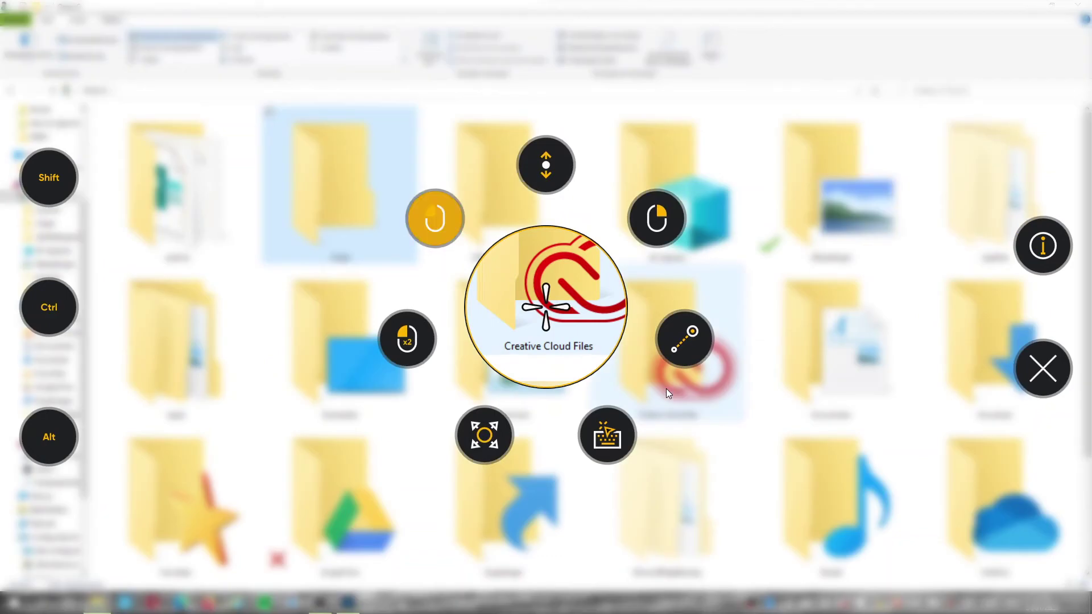
Select the Creative Cloud Files, OneDrive, Google Drive, Apple and Afbeeldingen folders together as a non-adjacent multiple selection in File Explorer.
{"action": "left_click", "coordinate": [666, 389]}
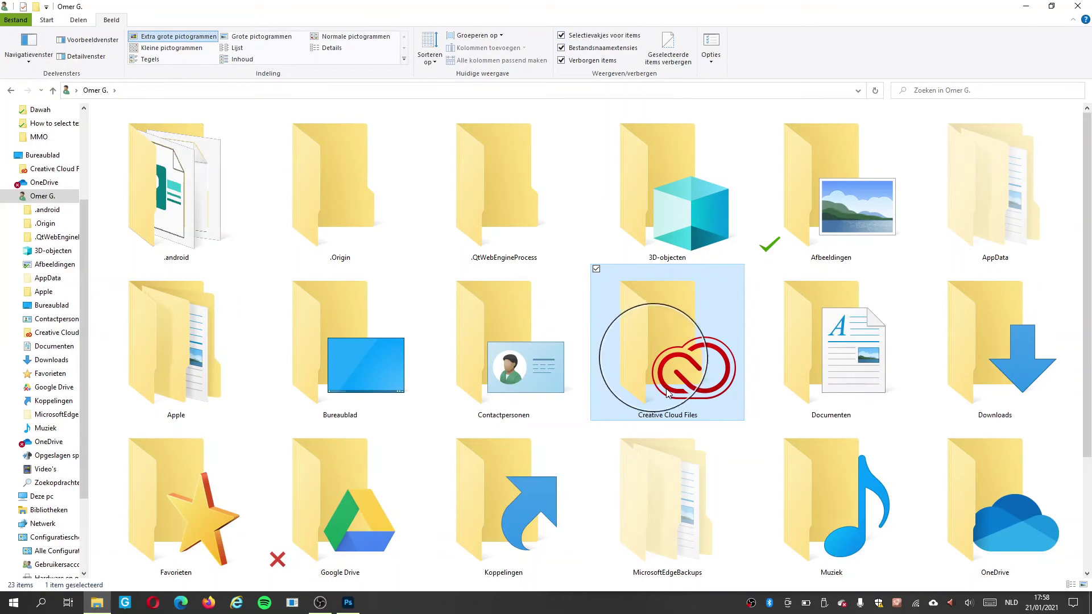
{"action": "mouse_move", "coordinate": [658, 340]}
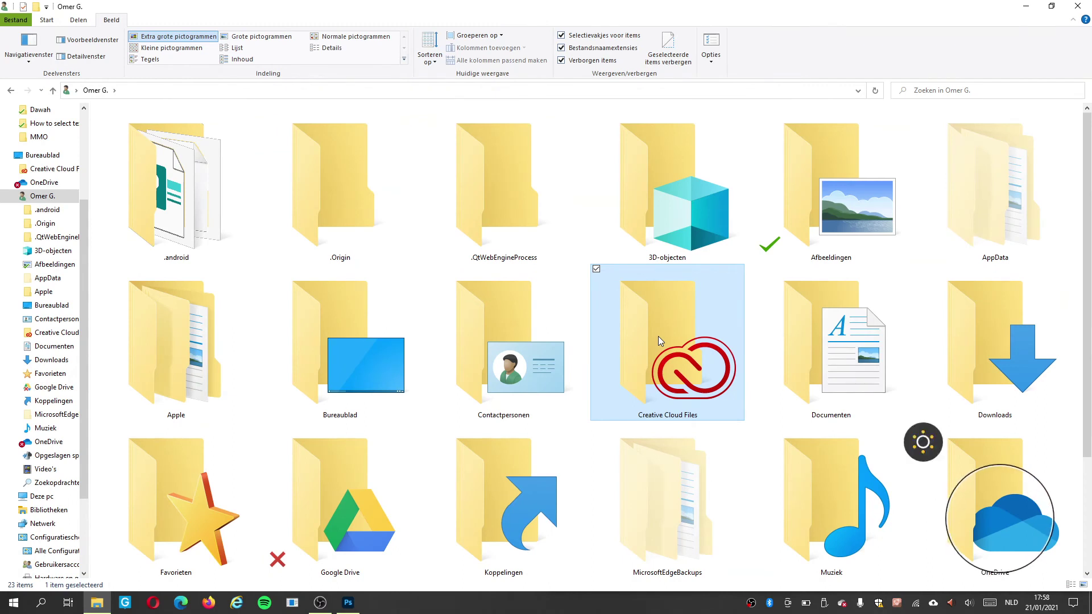
{"action": "mouse_move", "coordinate": [1000, 519]}
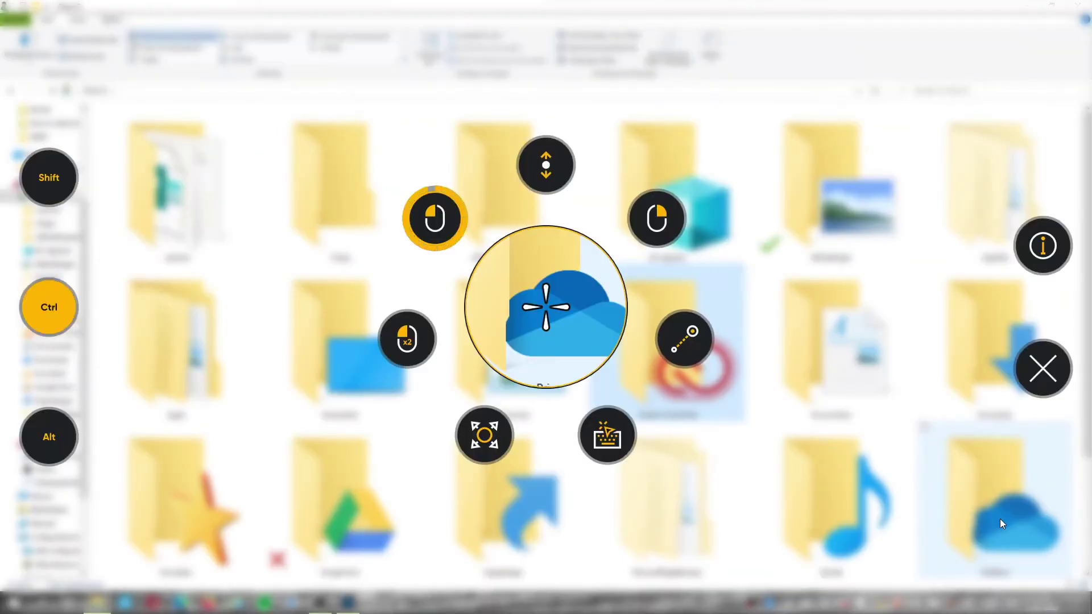
{"action": "left_click", "coordinate": [1000, 519], "text": "ctrl"}
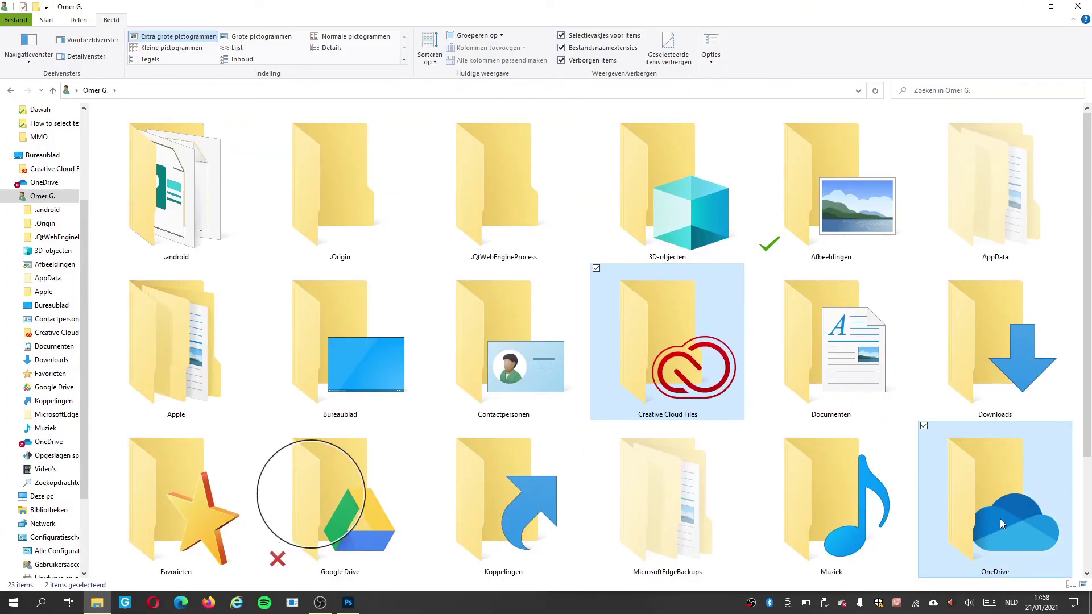
{"action": "left_click", "coordinate": [335, 482], "text": "ctrl"}
{"action": "mouse_move", "coordinate": [334, 482]}
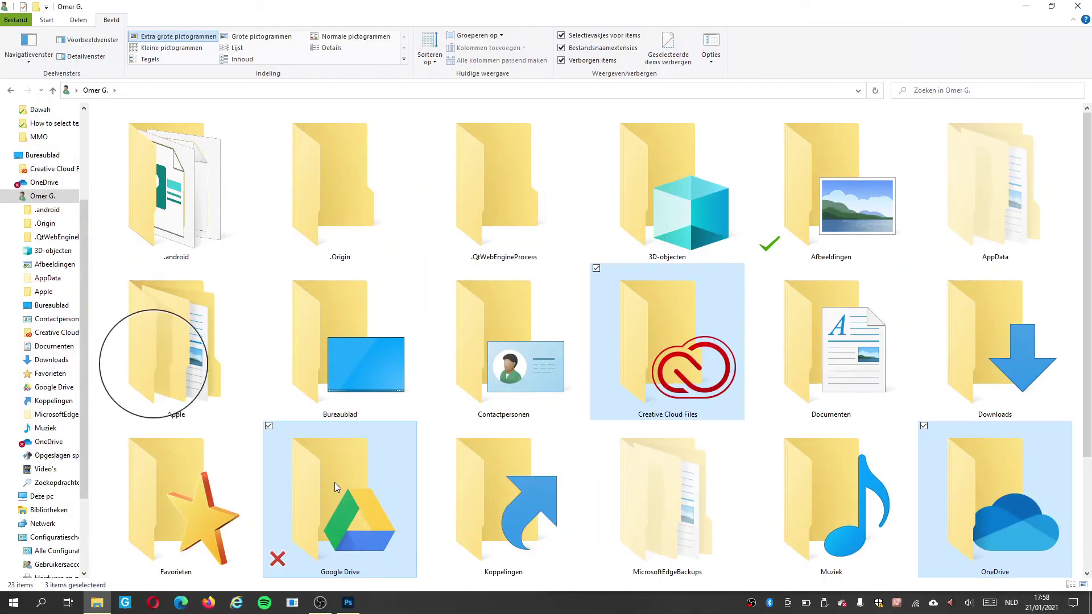
{"action": "left_click", "coordinate": [157, 361], "text": "ctrl"}
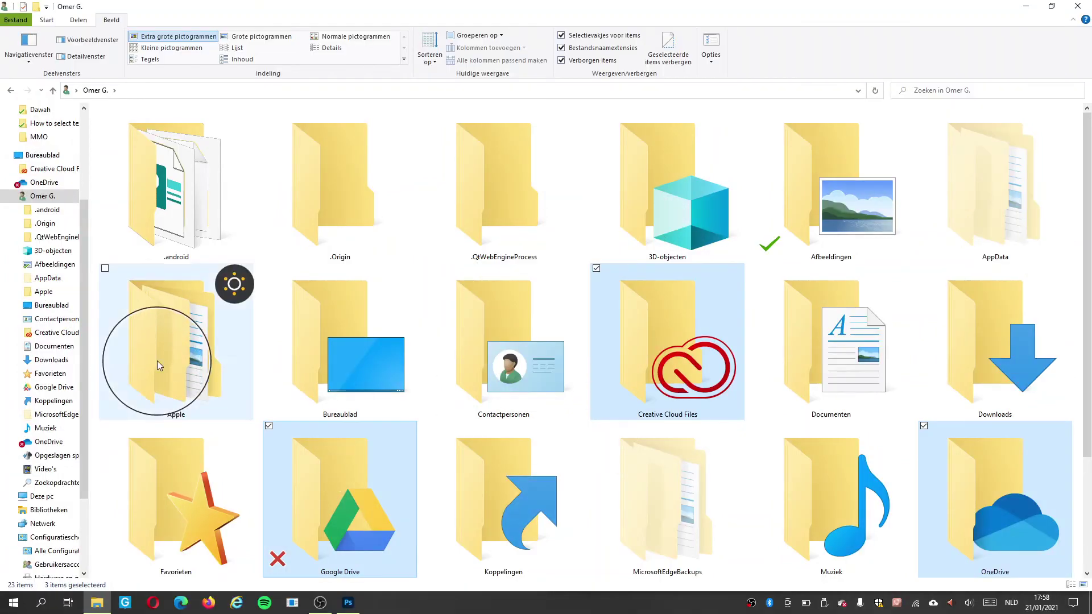
{"action": "mouse_move", "coordinate": [157, 361]}
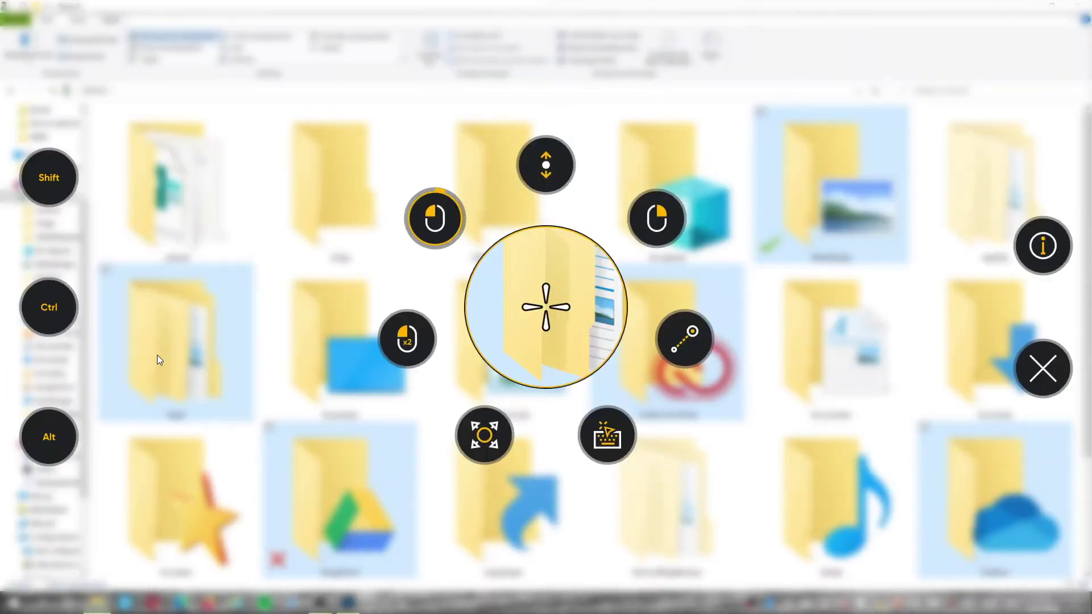
Select the Apple folder alone, and extend the selection as a contiguous range through the Downloads folder.
{"action": "left_click", "coordinate": [157, 355]}
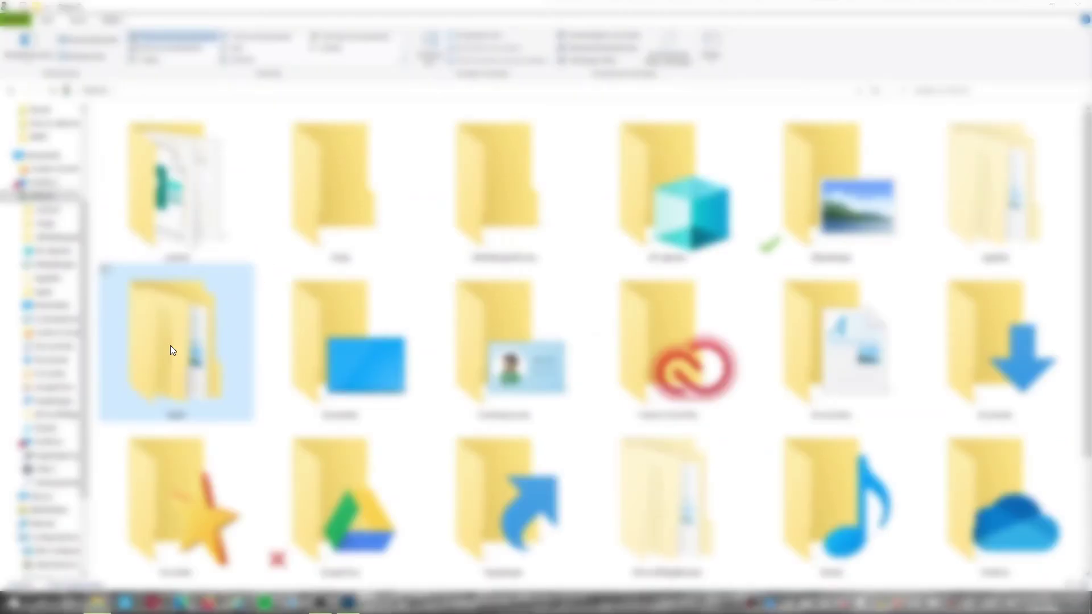
{"action": "left_click", "coordinate": [169, 346]}
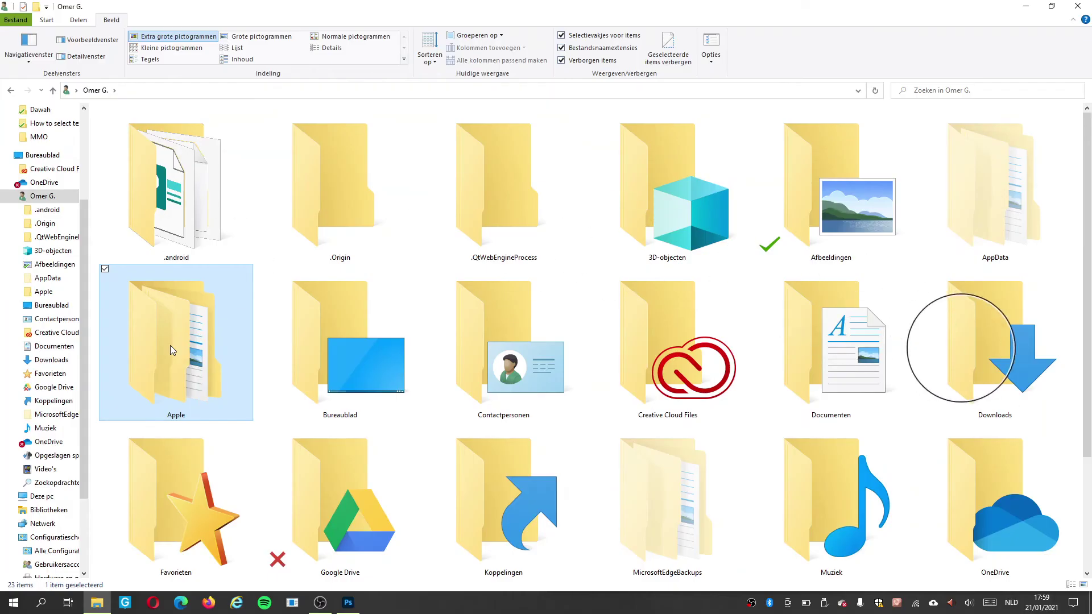
{"action": "mouse_move", "coordinate": [985, 350]}
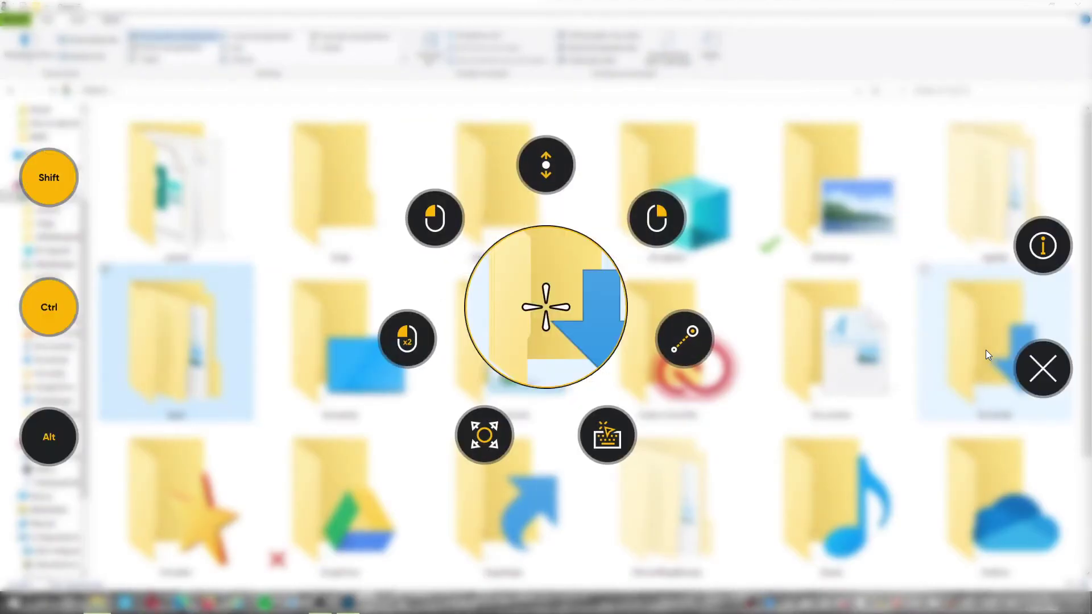
{"action": "left_click", "coordinate": [985, 350], "text": "shift"}
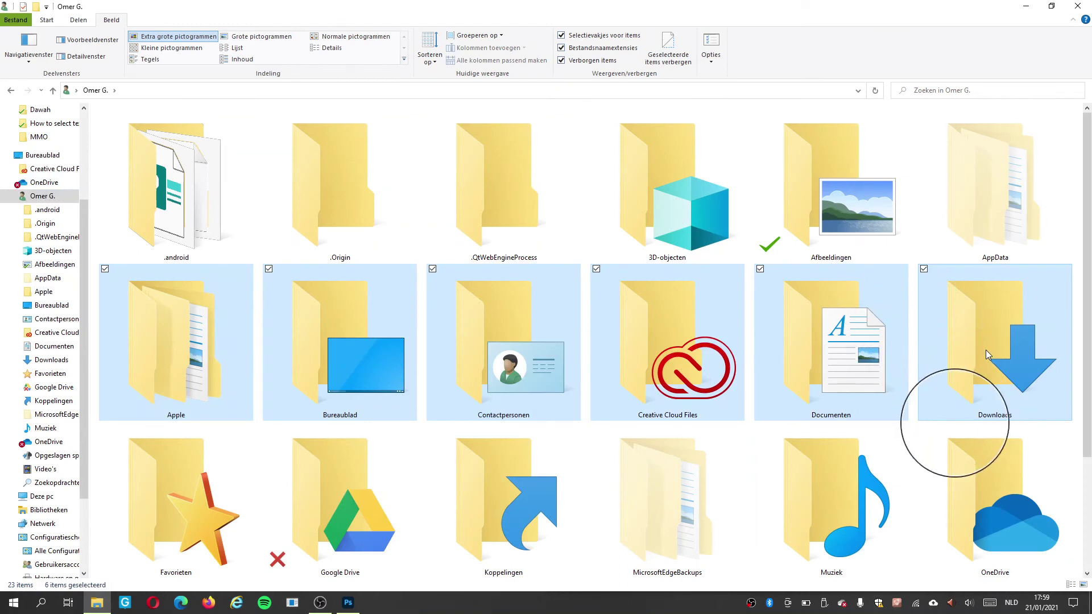
Switch to Photoshop and duplicate the red ellipse with the Move tool, placing the copy above and to the right of the original.
{"action": "mouse_move", "coordinate": [348, 605]}
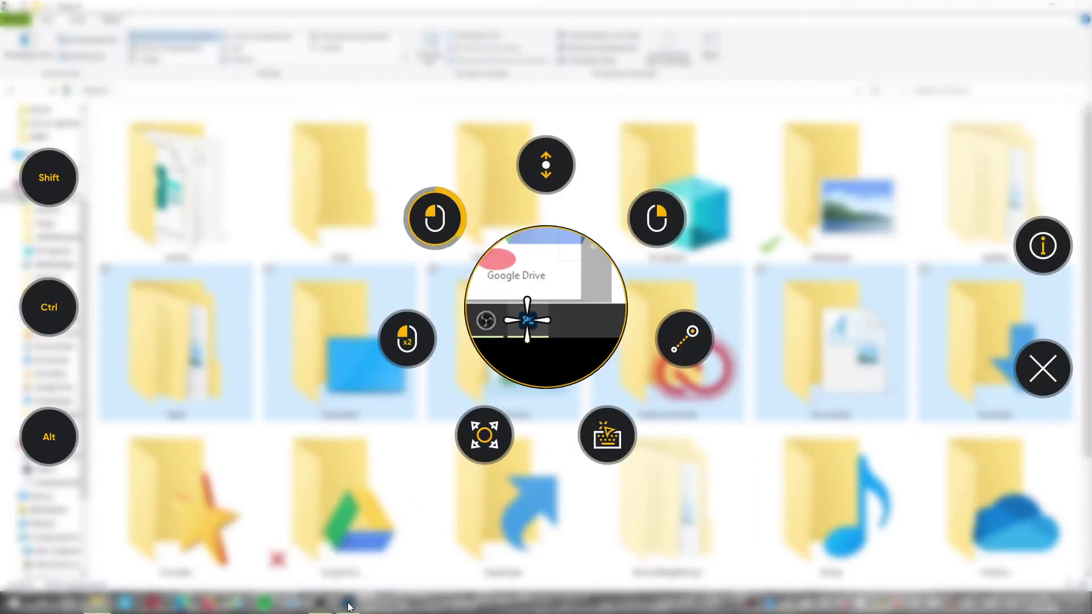
{"action": "left_click", "coordinate": [349, 605]}
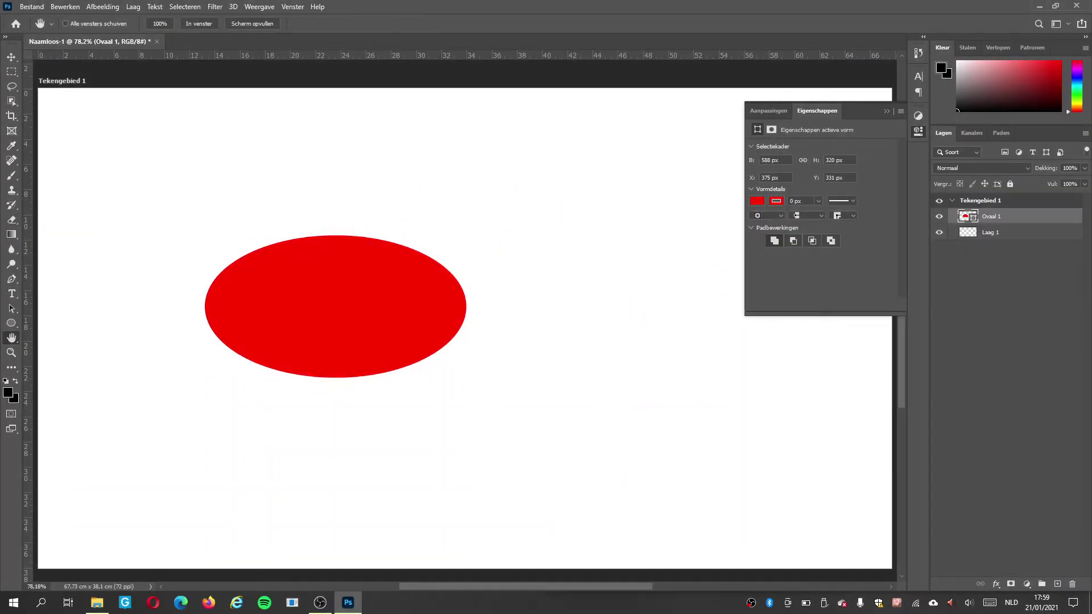
{"action": "left_click", "coordinate": [11, 57]}
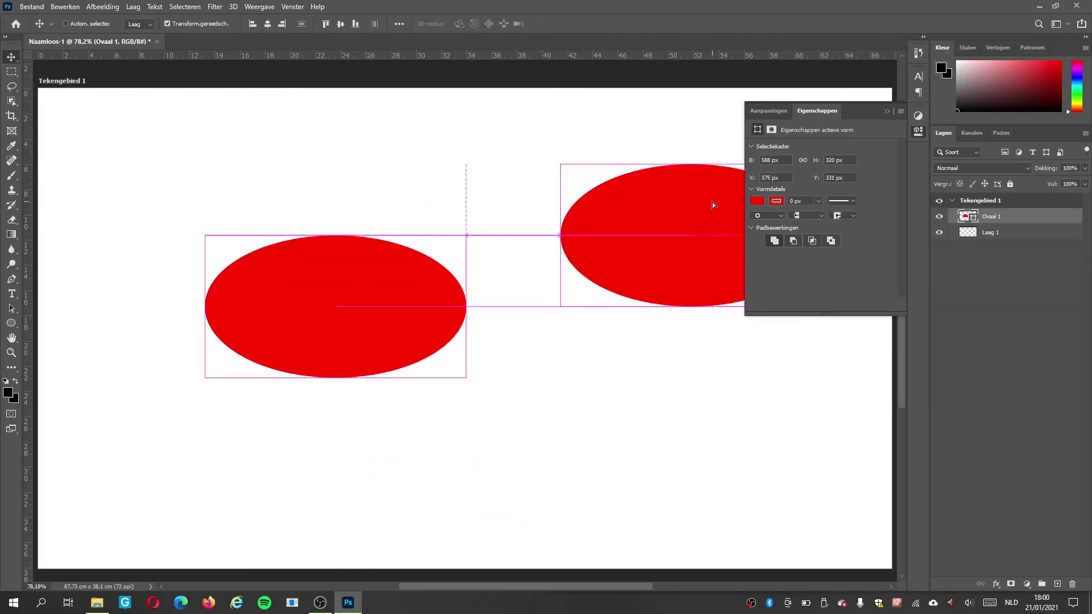
{"action": "left_click_drag", "start_coordinate": [360, 279], "coordinate": [716, 208]}
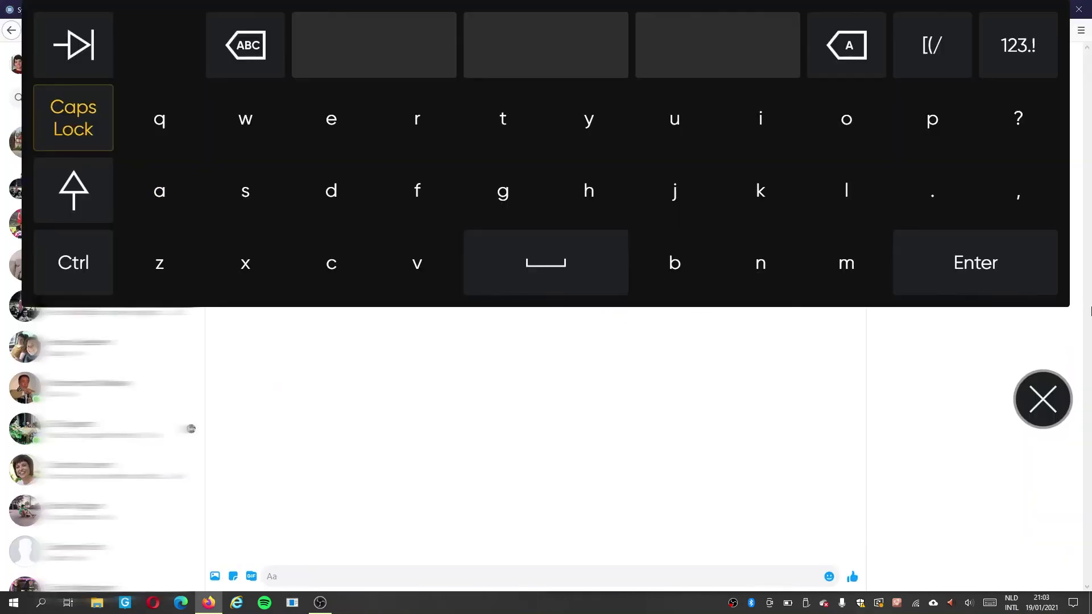
In the Messenger chat in Firefox, start a message with "Hi" followed by the contact's first name and a comma.
{"action": "left_click", "coordinate": [73, 118]}
{"action": "left_click", "coordinate": [73, 190]}
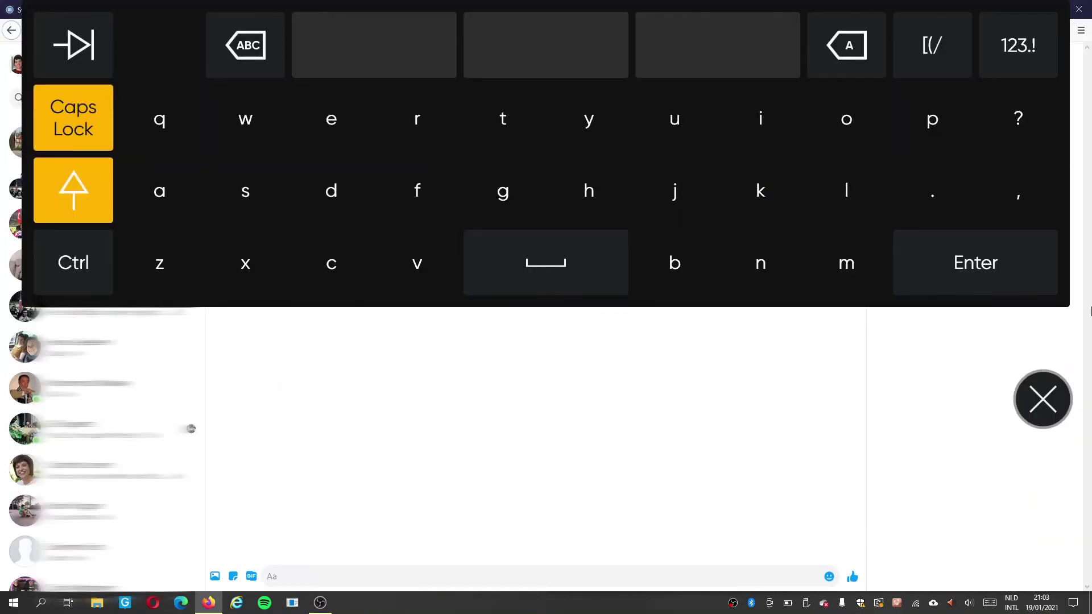
{"action": "left_click", "coordinate": [73, 118]}
{"action": "type", "text": "Hi"}
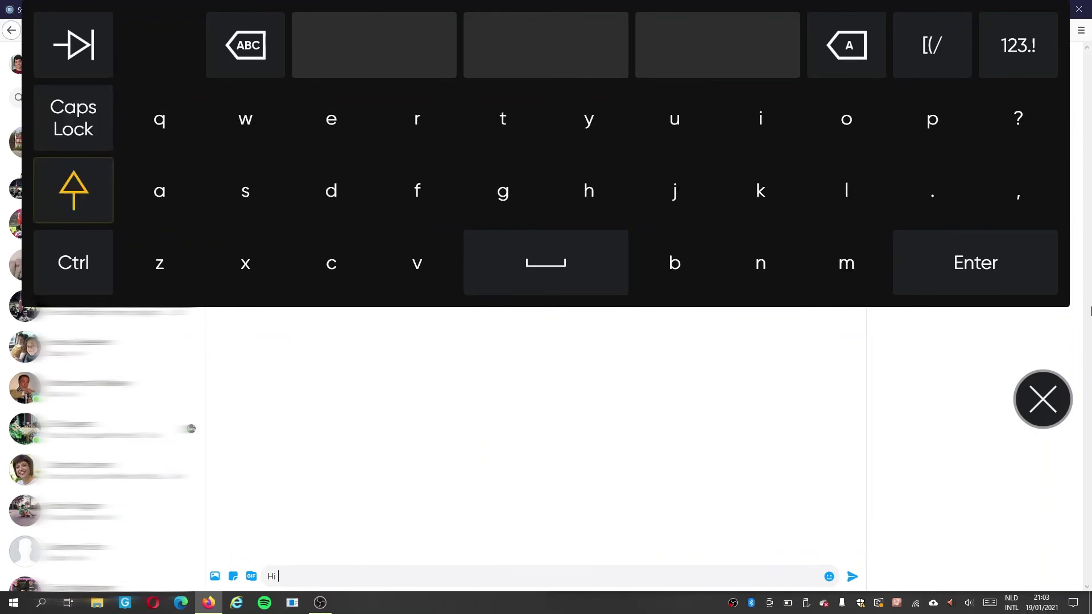
{"action": "left_click", "coordinate": [74, 190]}
{"action": "type", "text": "B"}
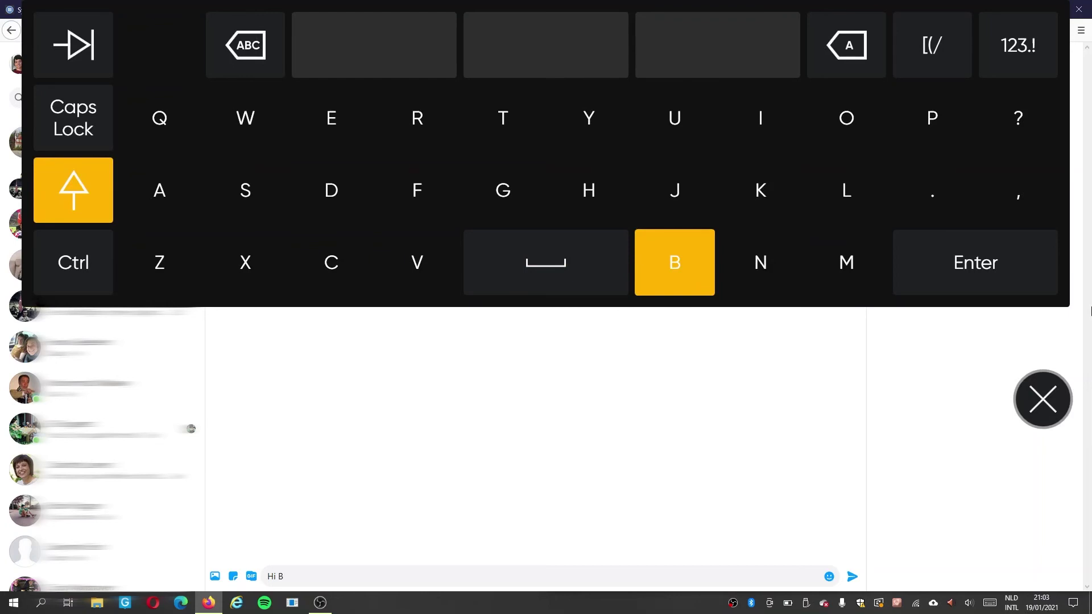
{"action": "type", "text": "r"}
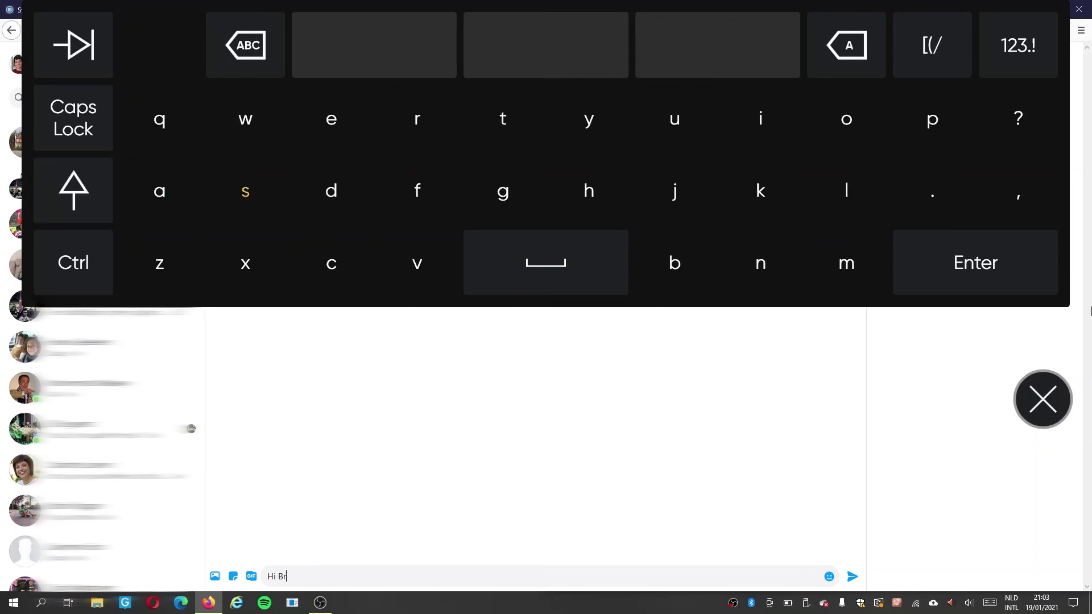
{"action": "type", "text": "adley, "}
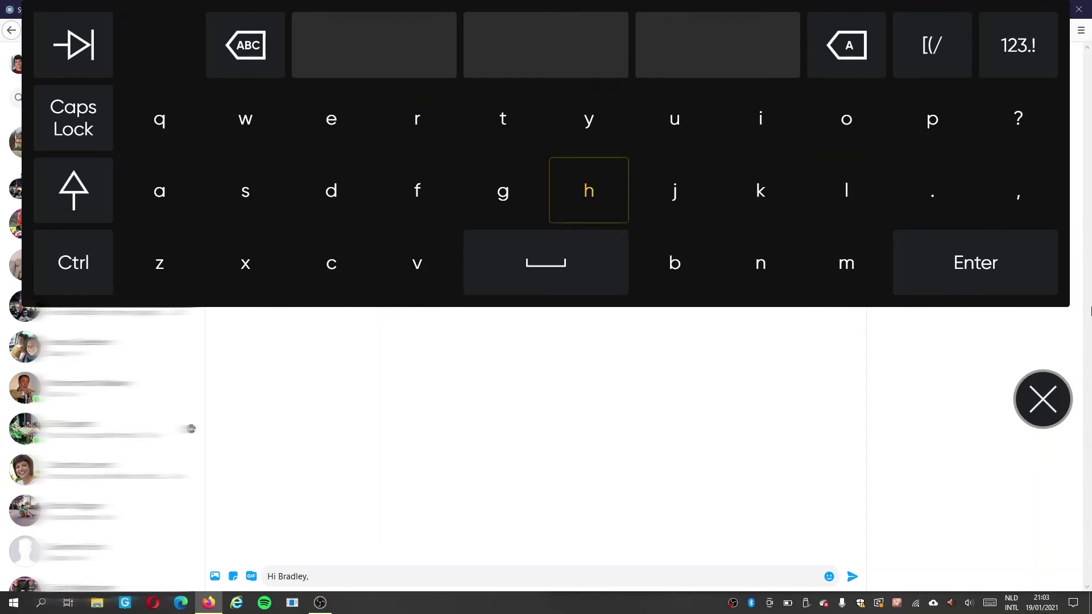
Complete the greeting message with "how are you?" and send it.
{"action": "type", "text": "h"}
{"action": "key", "text": "BackSpace"}
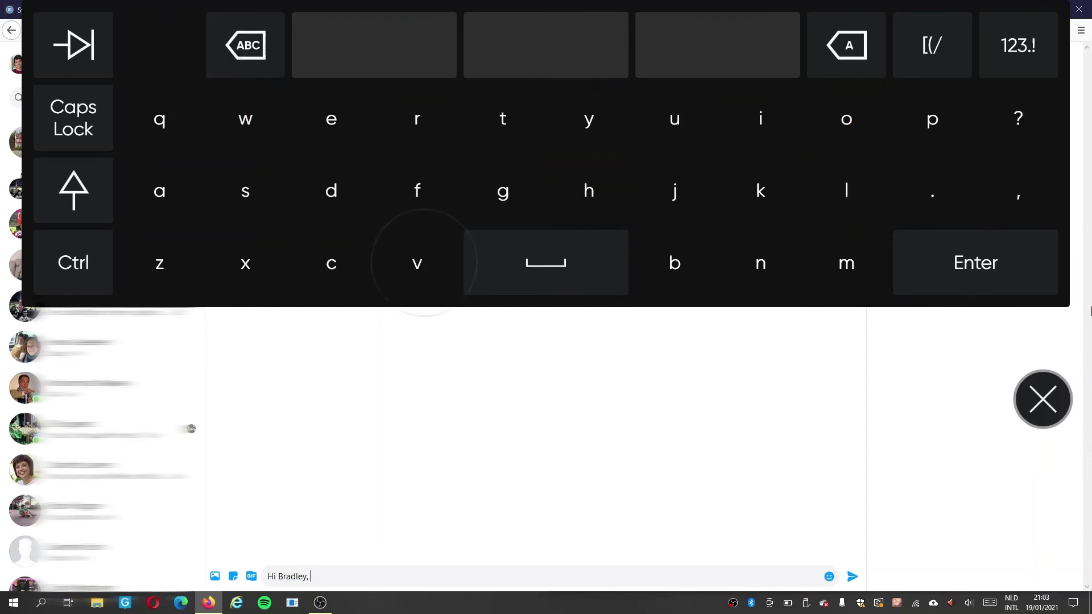
{"action": "type", "text": "w"}
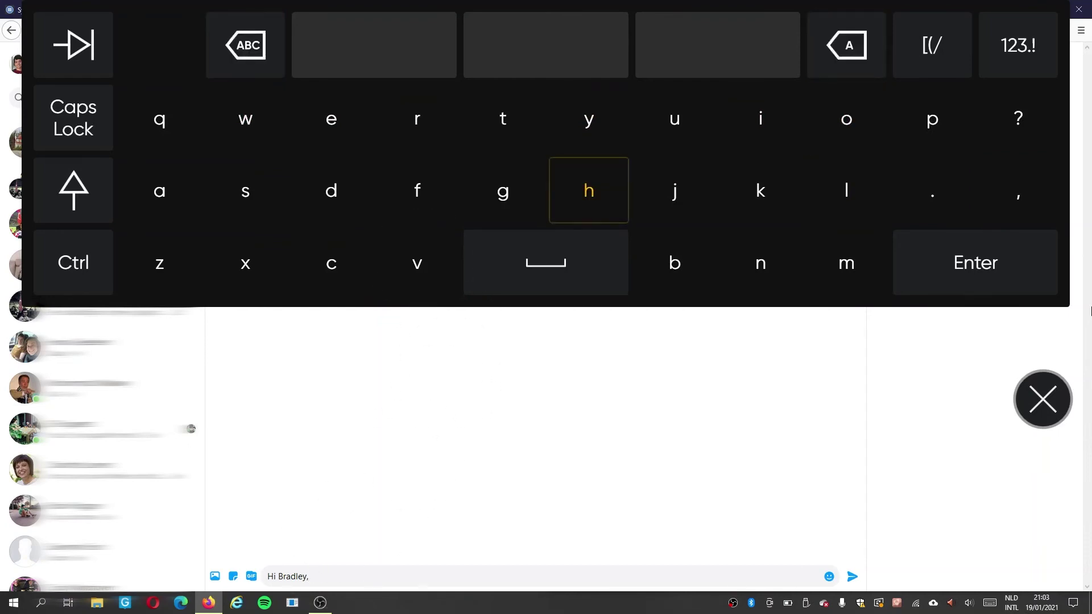
{"action": "type", "text": "ow a"}
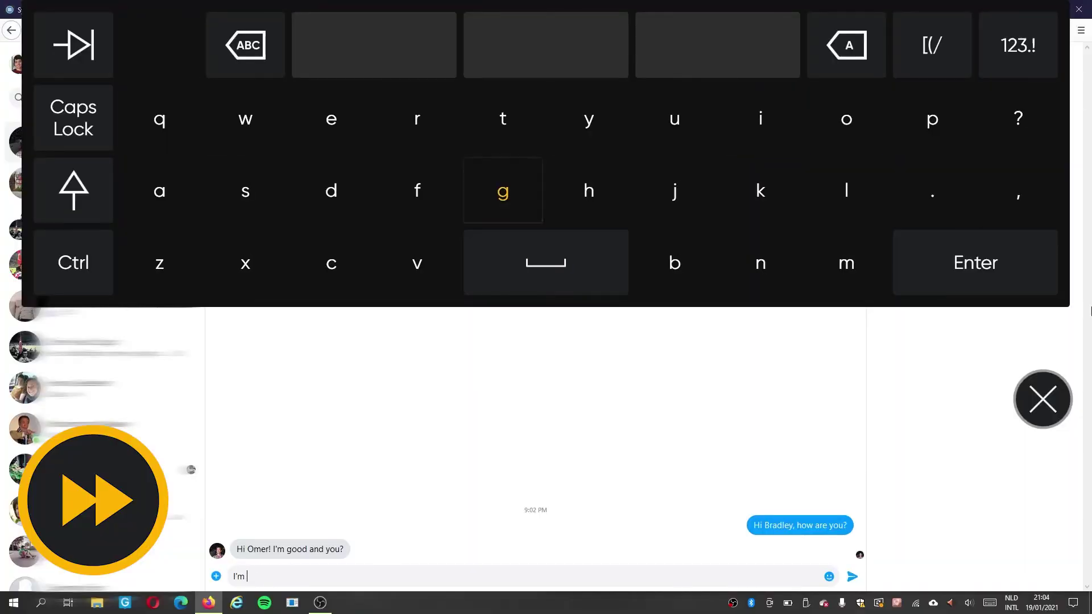
Send the reply "I'm good too. A question: I saw you play WoW yesterday. On which device do you play?" and close the on-screen keyboard.
{"action": "type", "text": "o. A question"}
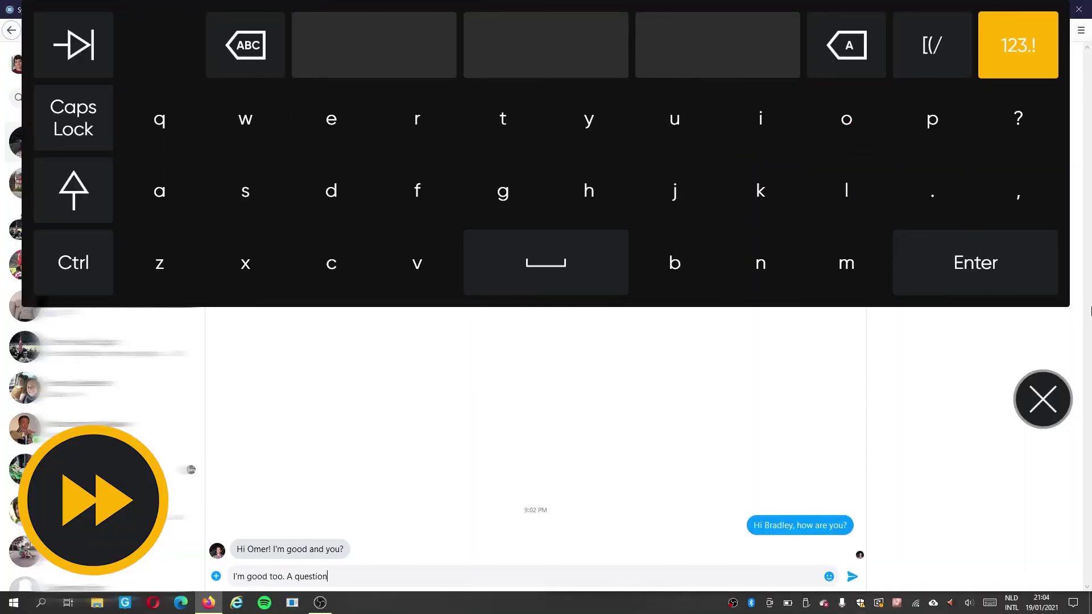
{"action": "type", "text": ": I saw you"}
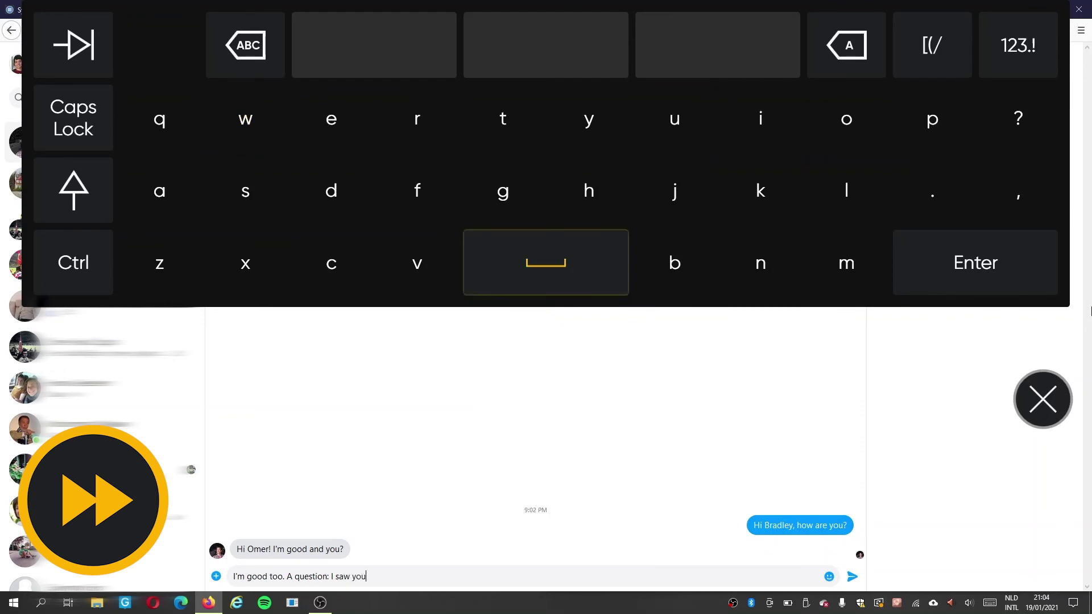
{"action": "type", "text": " play WoW yeste"}
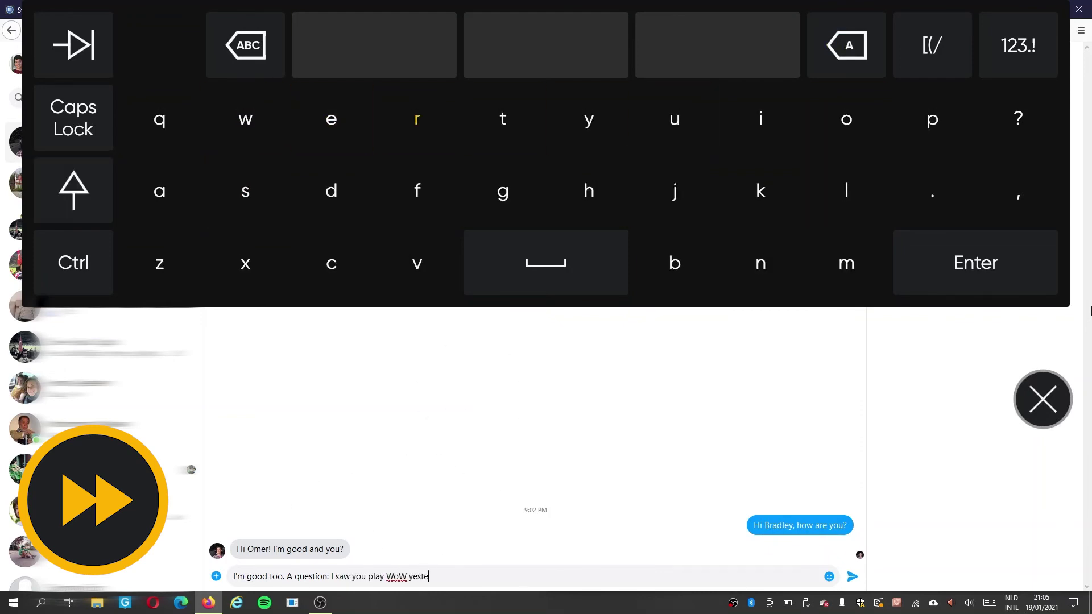
{"action": "type", "text": "rday. On which device do you play?"}
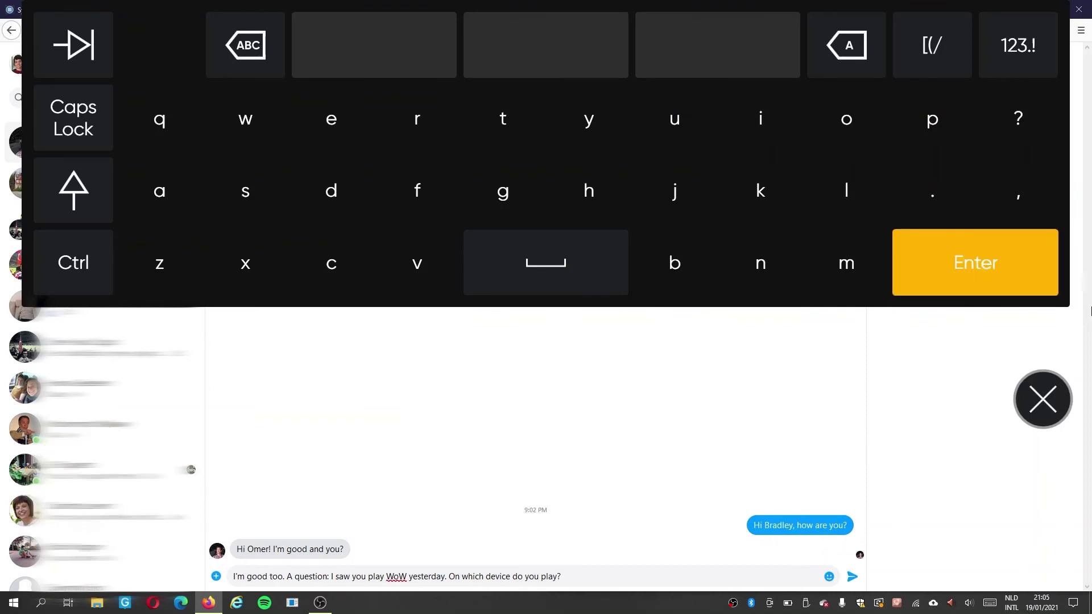
{"action": "key", "text": "Return"}
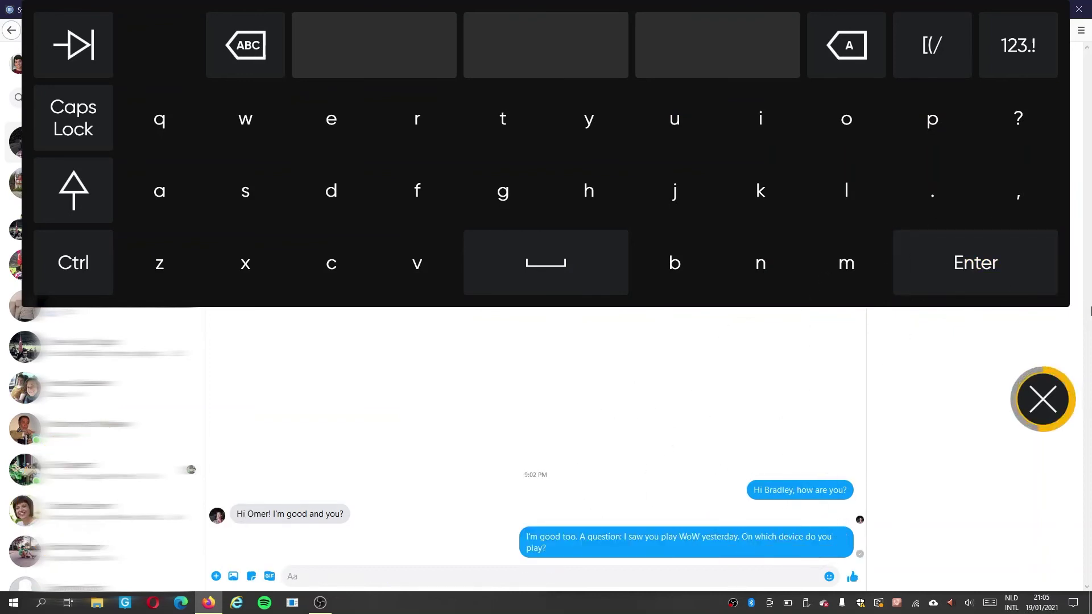
{"action": "left_click", "coordinate": [1043, 399]}
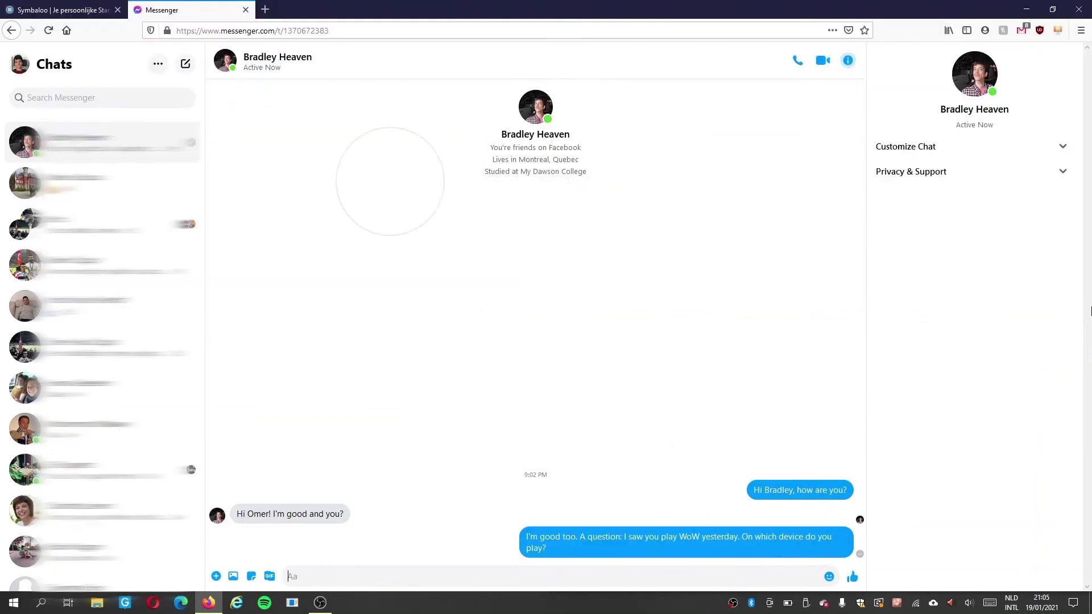
Select the words "Microsoft Surface Book 3" in the contact's answer and search Google for them.
{"action": "left_click", "coordinate": [650, 535]}
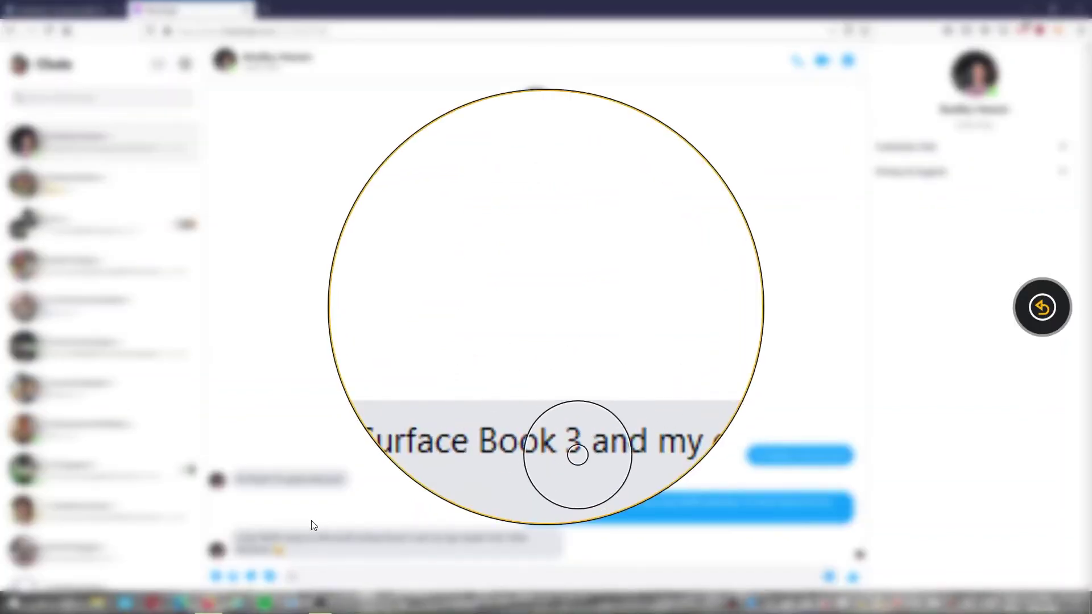
{"action": "left_click_drag", "start_coordinate": [318, 538], "coordinate": [413, 540]}
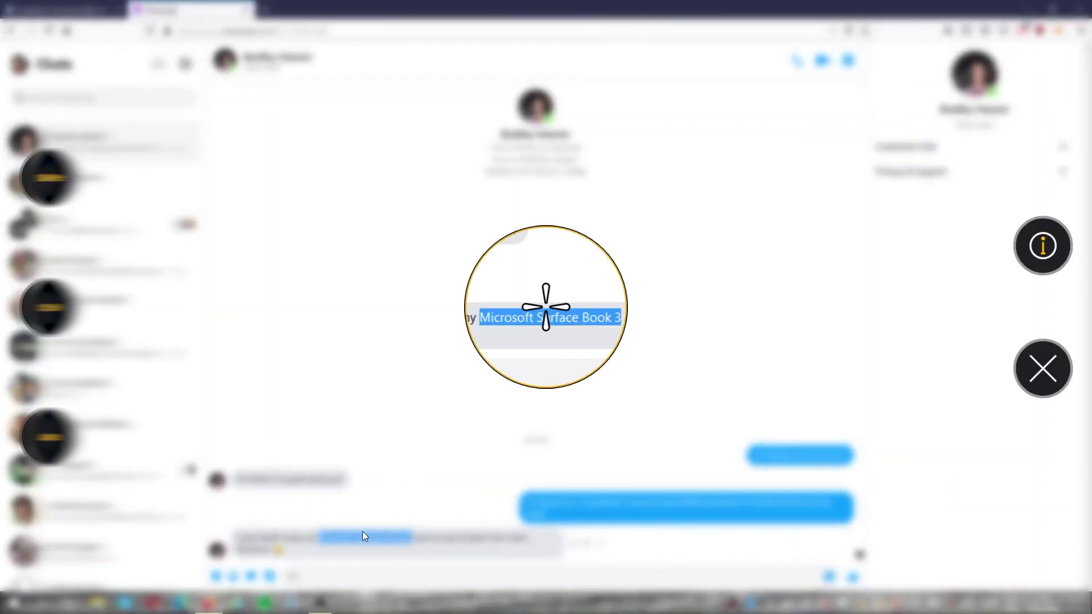
{"action": "right_click", "coordinate": [363, 532]}
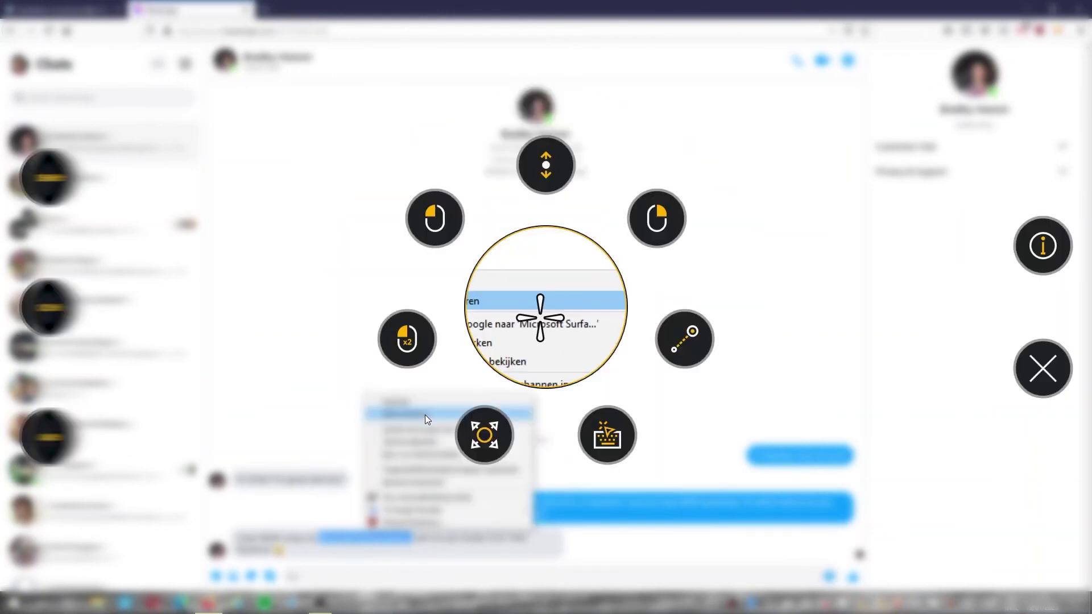
{"action": "left_click", "coordinate": [472, 430]}
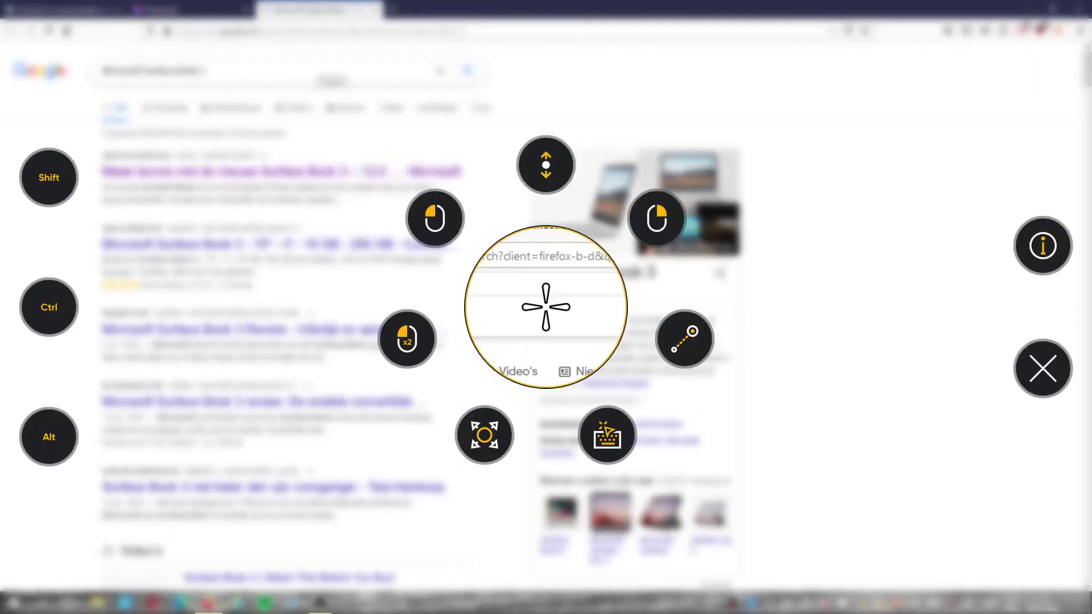
Refine the Google search to "Microsoft Surface Book 3 us", run it and close the on-screen keyboard.
{"action": "left_click", "coordinate": [285, 68]}
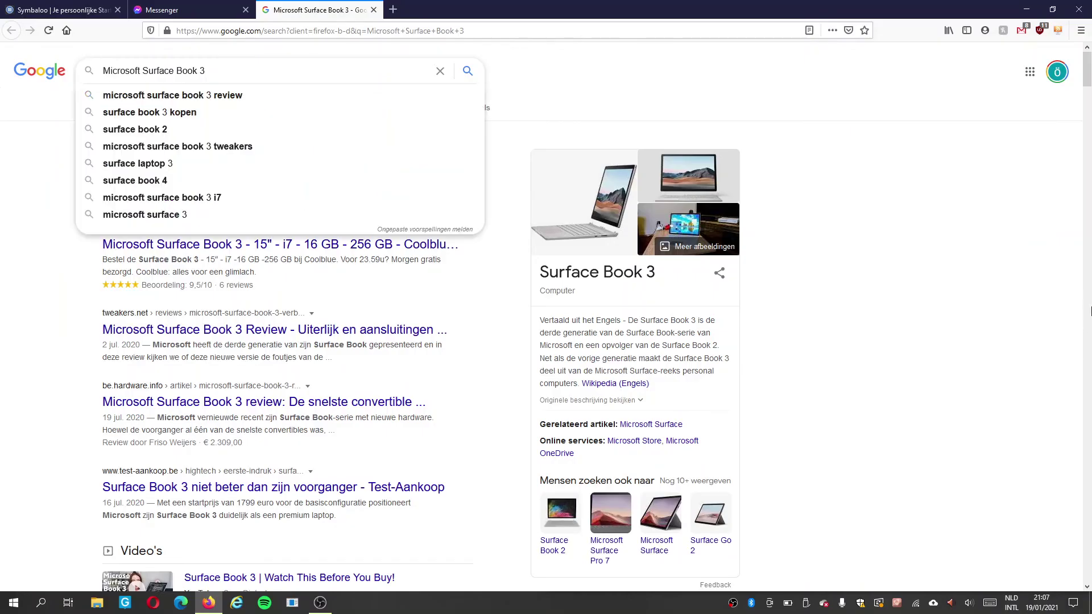
{"action": "type", "text": "us"}
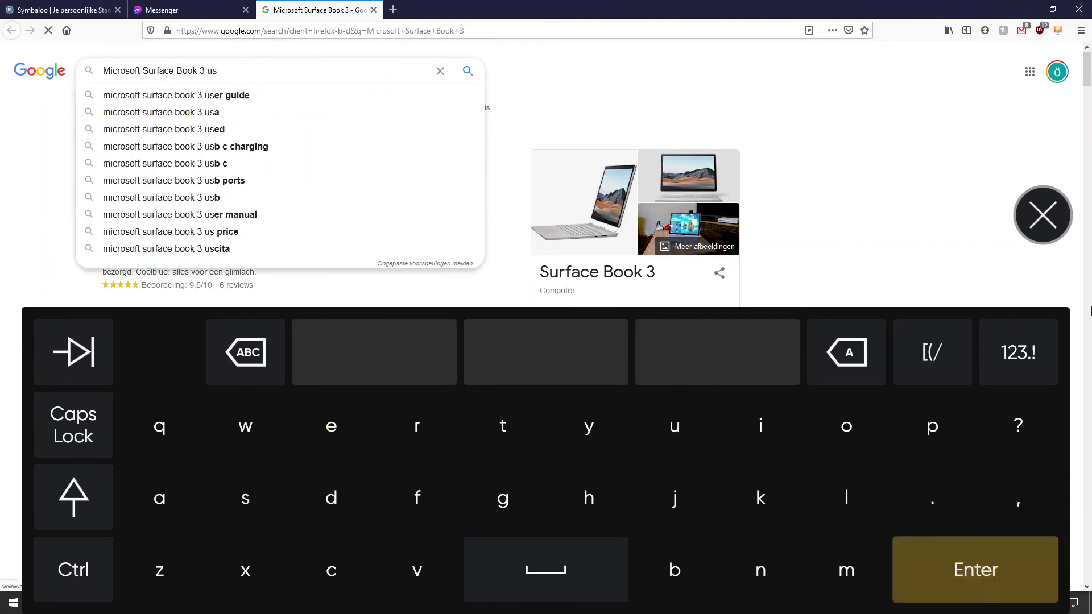
{"action": "key", "text": "Return"}
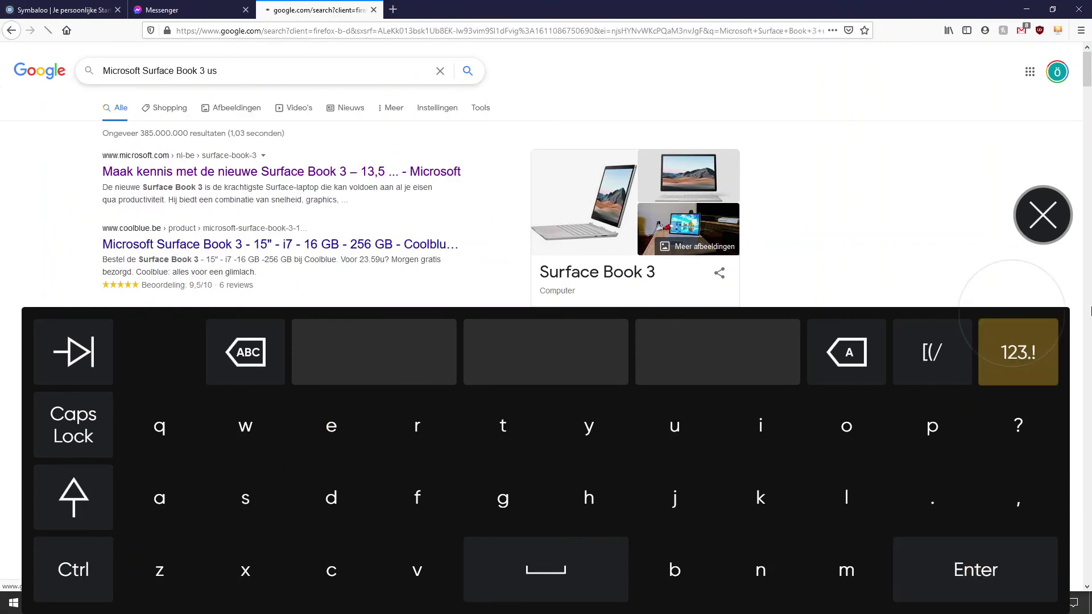
{"action": "left_click", "coordinate": [1018, 352]}
{"action": "left_click", "coordinate": [1043, 215]}
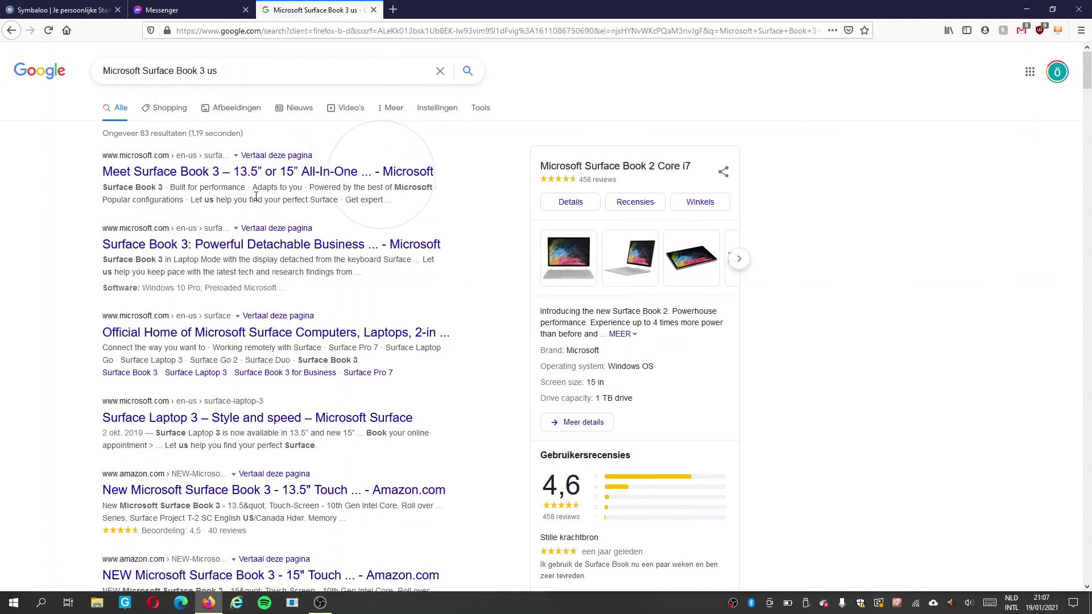
Open the first Microsoft result, "Meet Surface Book 3", and select the full web address of its page.
{"action": "left_click", "coordinate": [408, 173]}
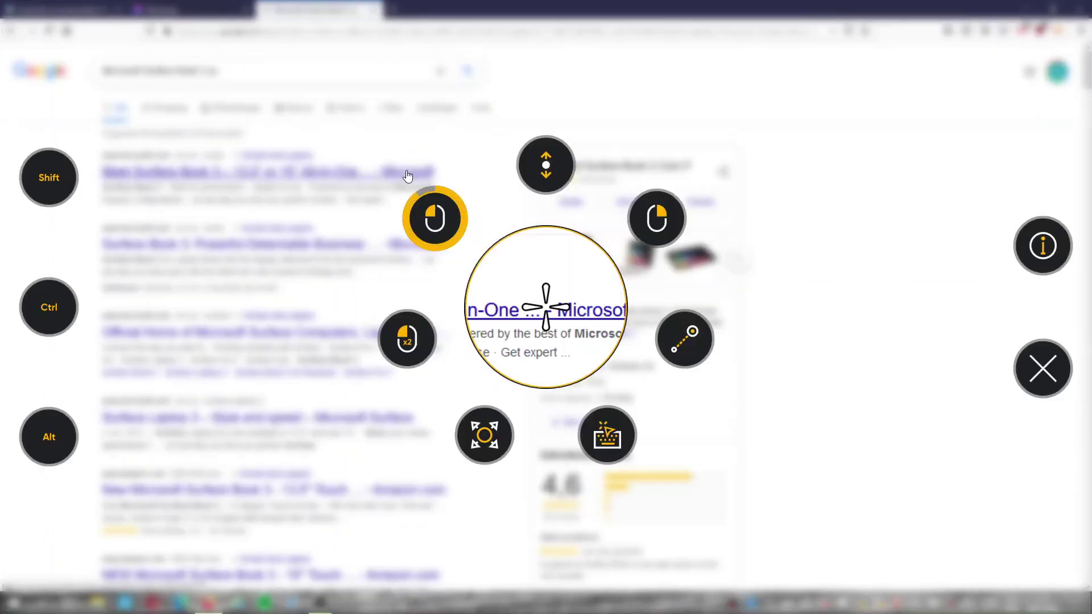
{"action": "left_click", "coordinate": [377, 174]}
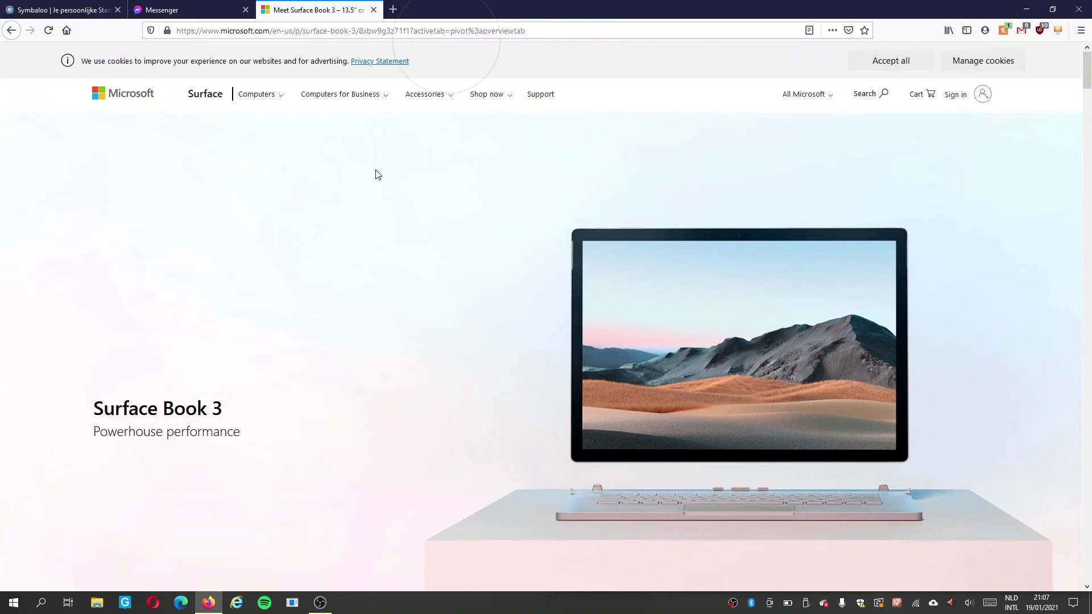
{"action": "mouse_move", "coordinate": [440, 31]}
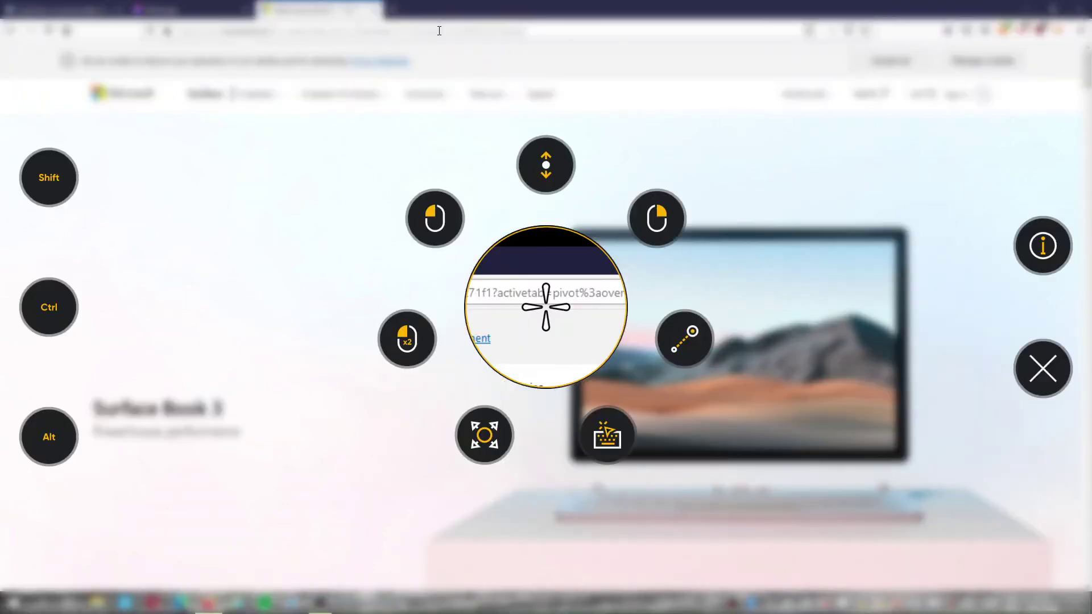
{"action": "left_click", "coordinate": [485, 436]}
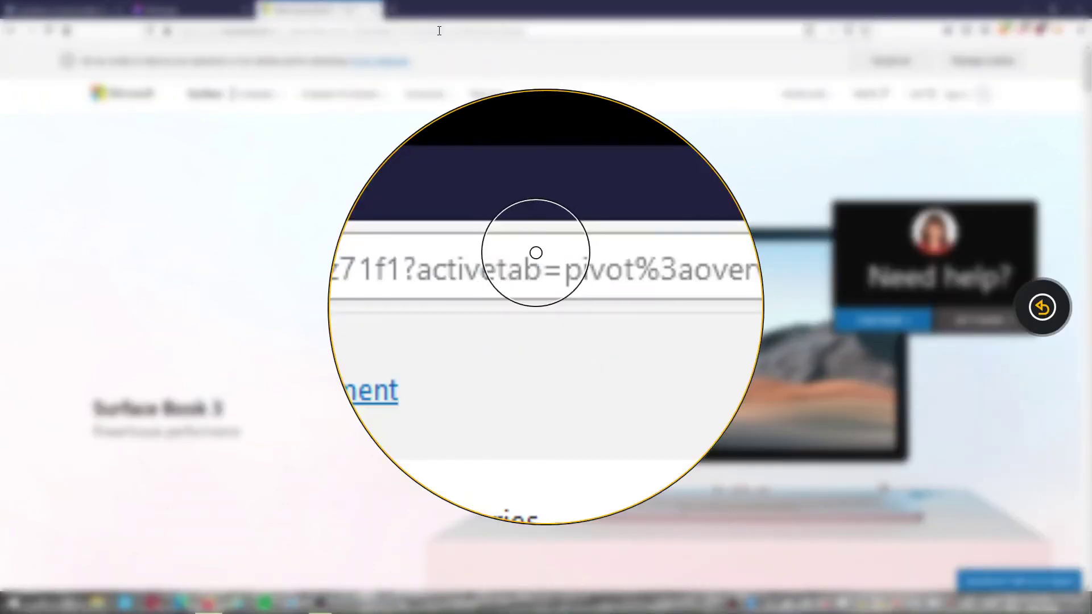
{"action": "left_click", "coordinate": [444, 30]}
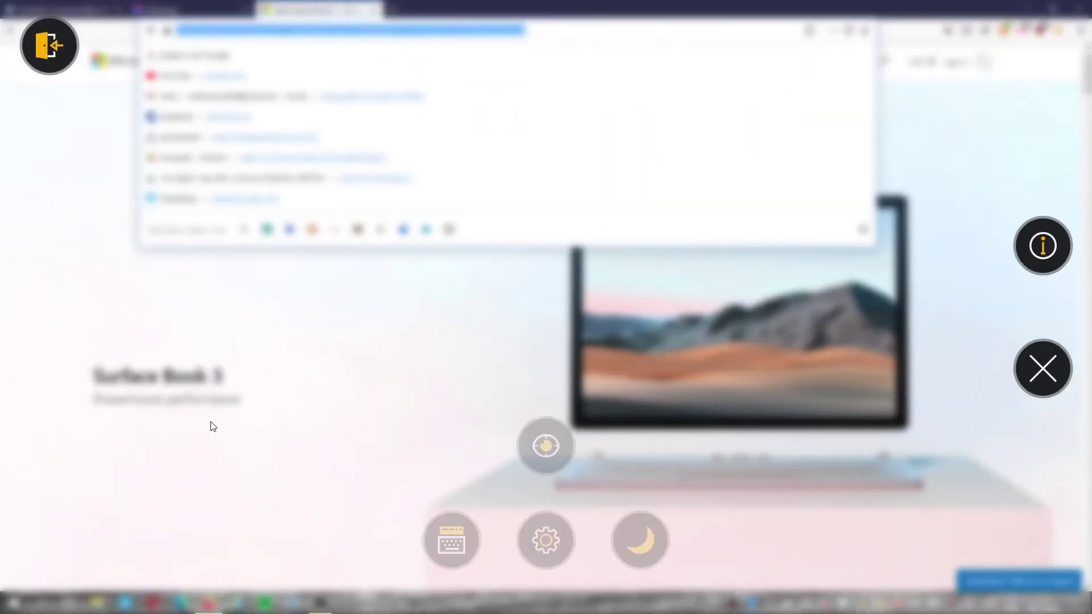
Copy the selected web address of the Surface Book 3 page and switch back to the Messenger conversation.
{"action": "key", "text": "space"}
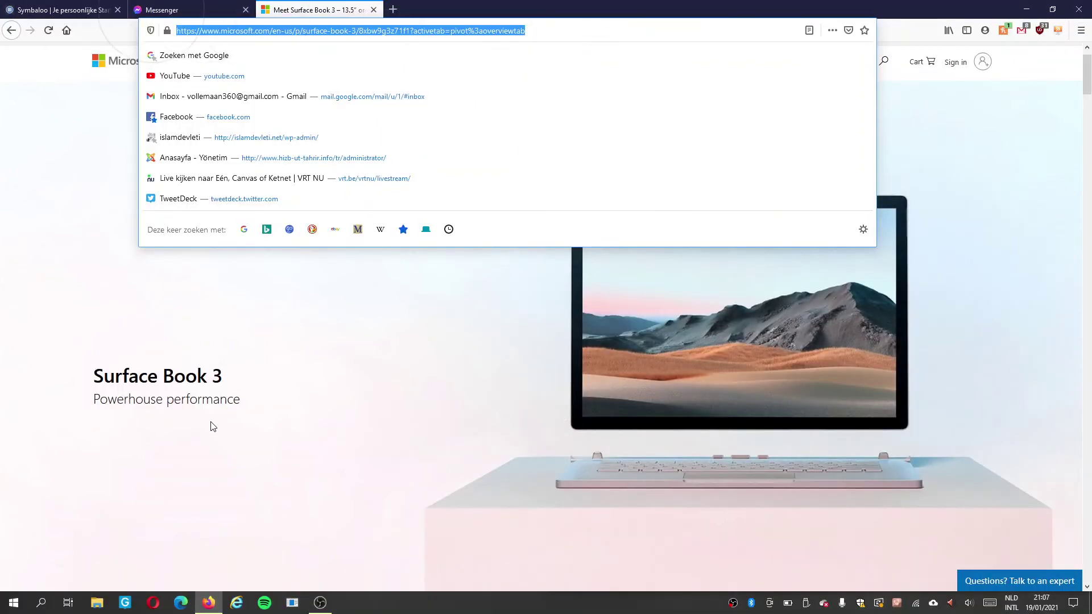
{"action": "key", "text": "space"}
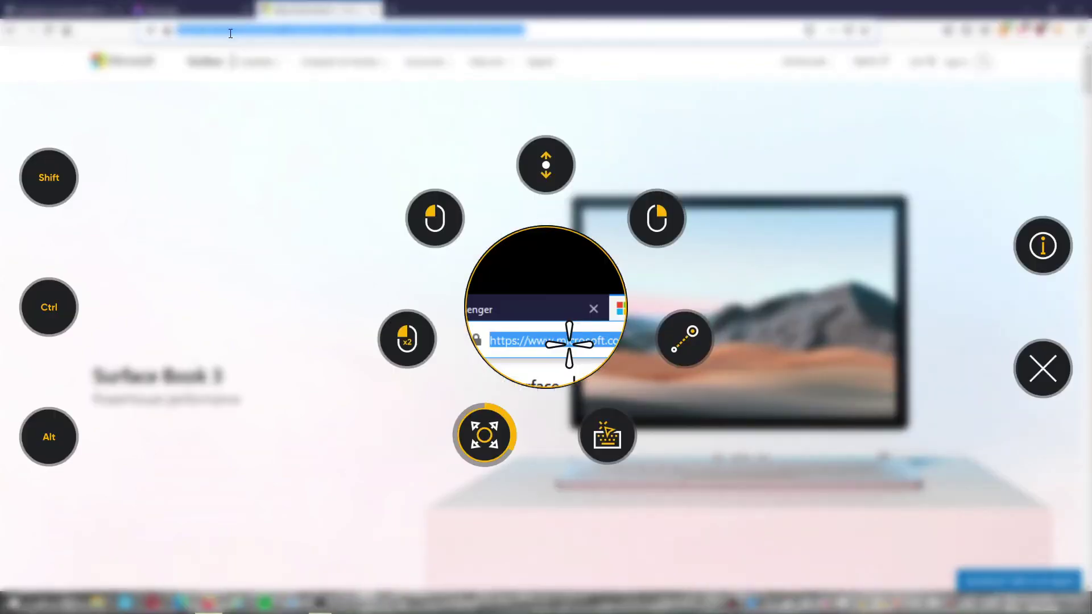
{"action": "key", "text": "space"}
{"action": "key", "text": "space"}
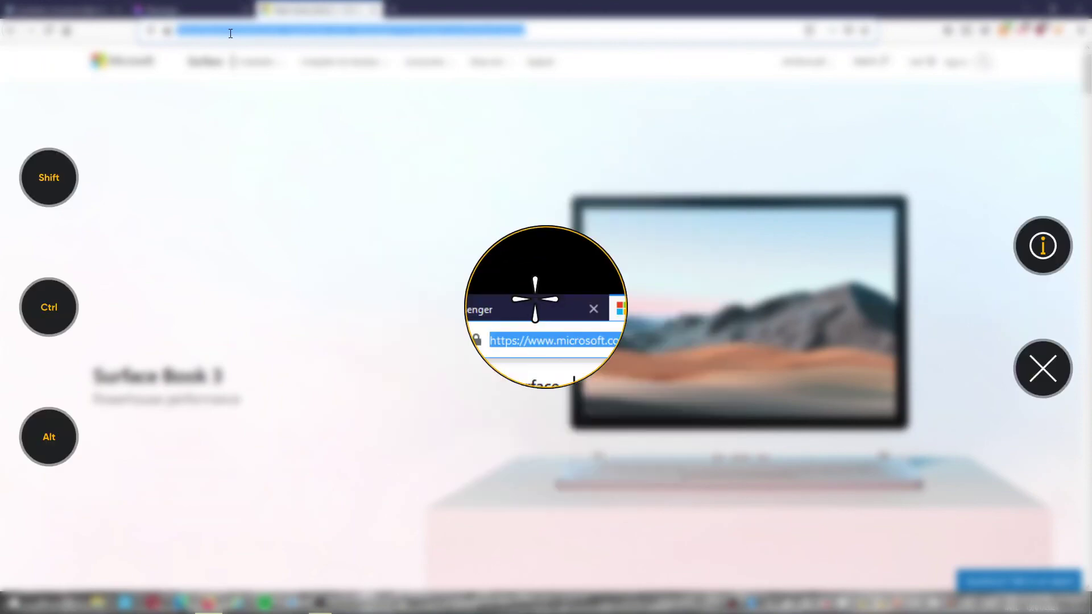
{"action": "key", "text": "space"}
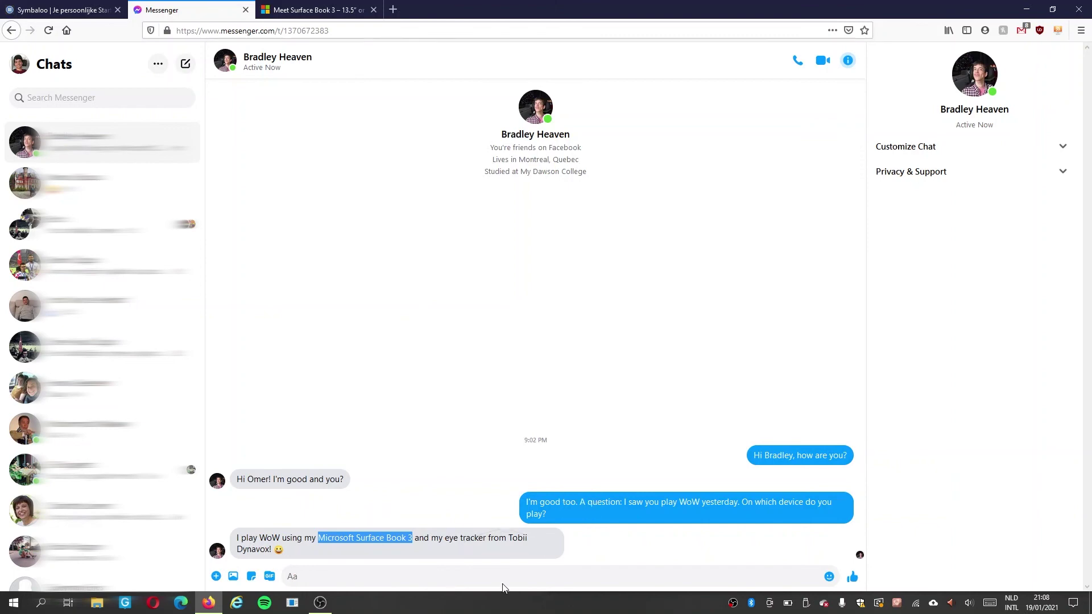
Open the message field with the on-screen keyboard in letter layout and write "This one?".
{"action": "key", "text": "space"}
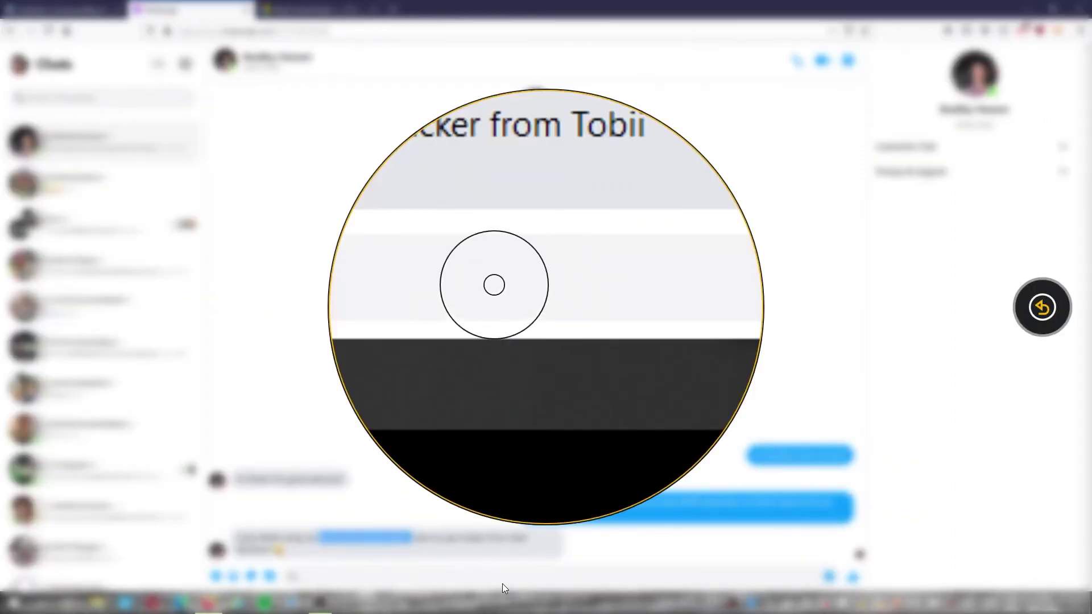
{"action": "left_click", "coordinate": [503, 579]}
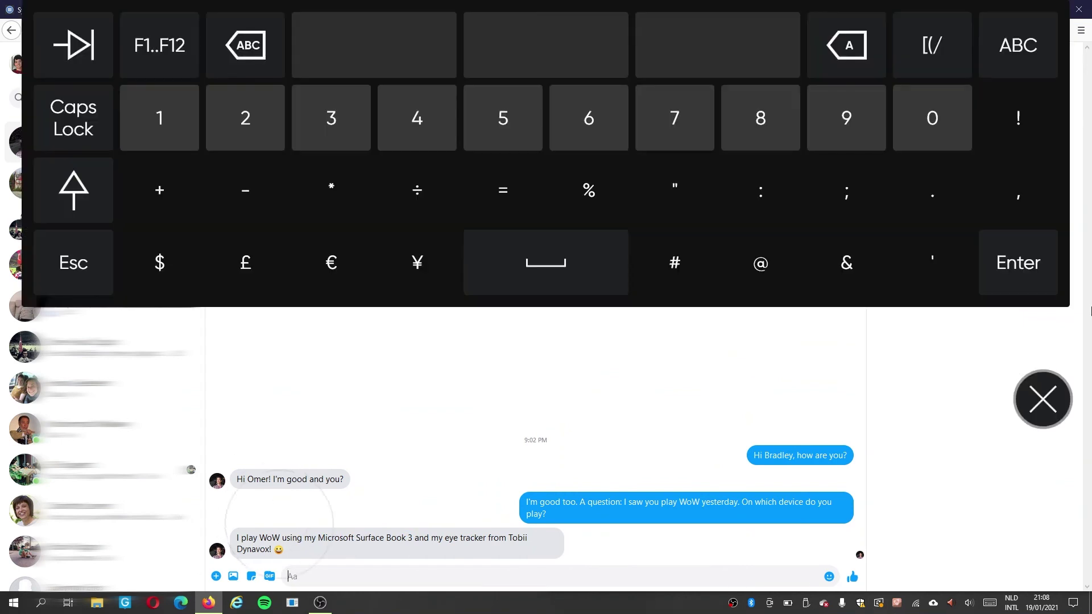
{"action": "left_click", "coordinate": [1018, 45]}
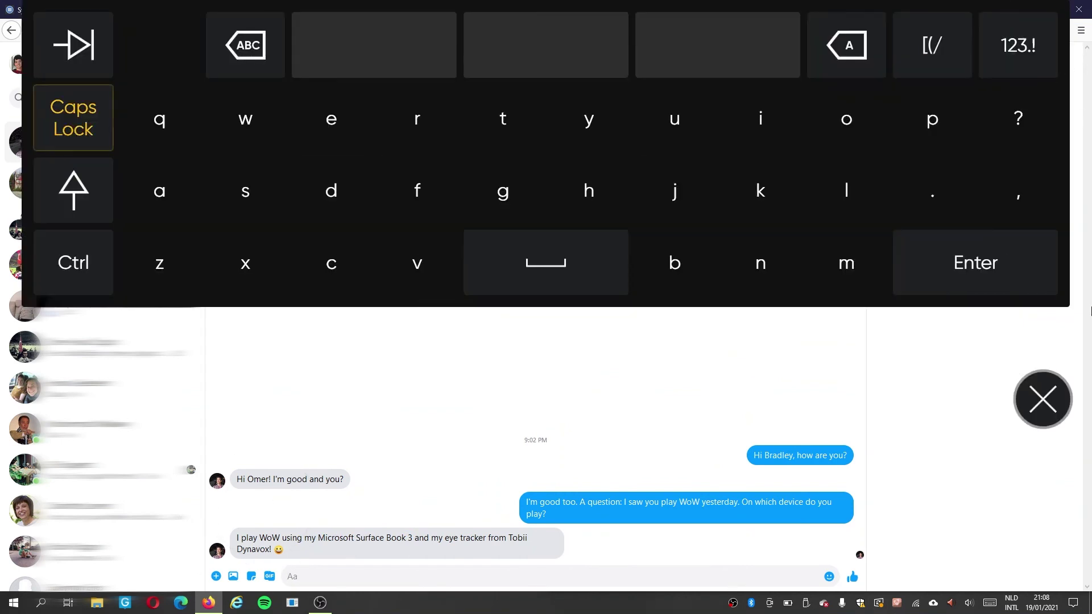
{"action": "left_click", "coordinate": [73, 118]}
{"action": "left_click", "coordinate": [73, 190]}
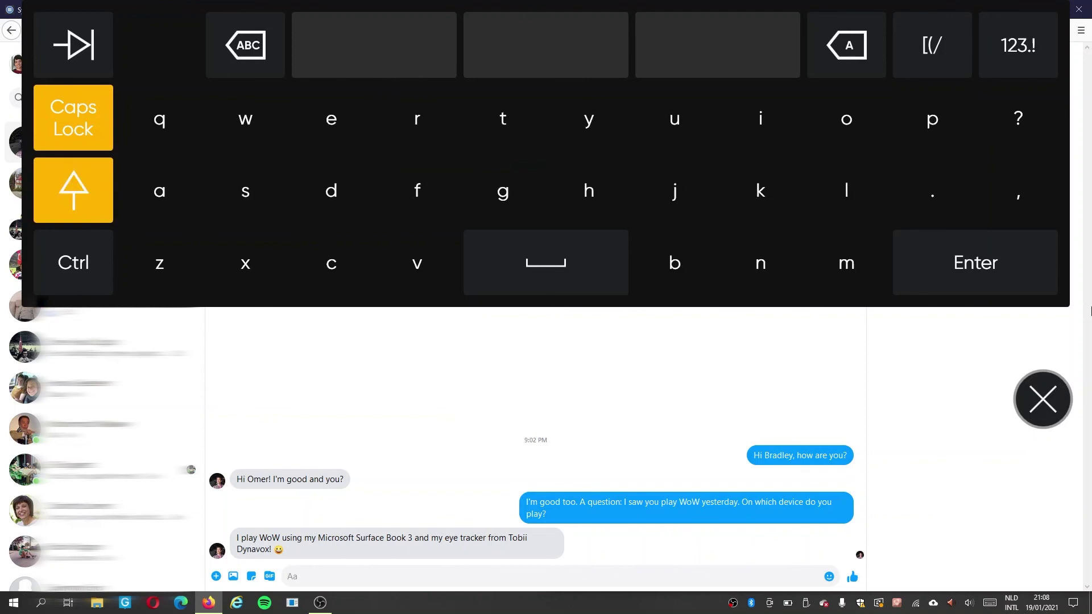
{"action": "type", "text": "T"}
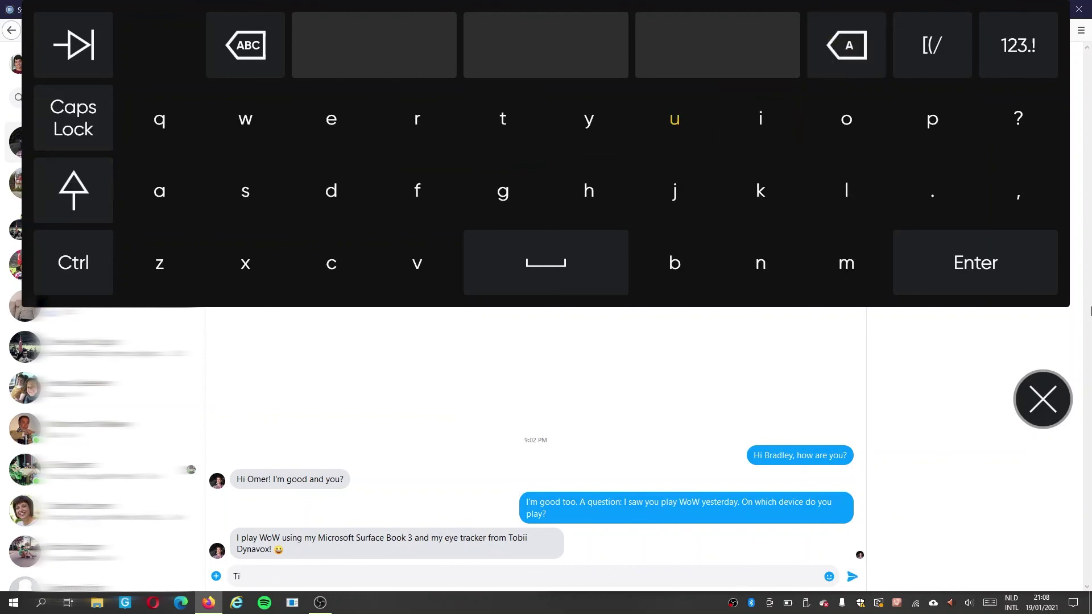
{"action": "type", "text": "his one?"}
Add two line breaks after the question, paste the copied Surface Book 3 web address and send the message.
{"action": "key", "text": "shift"}
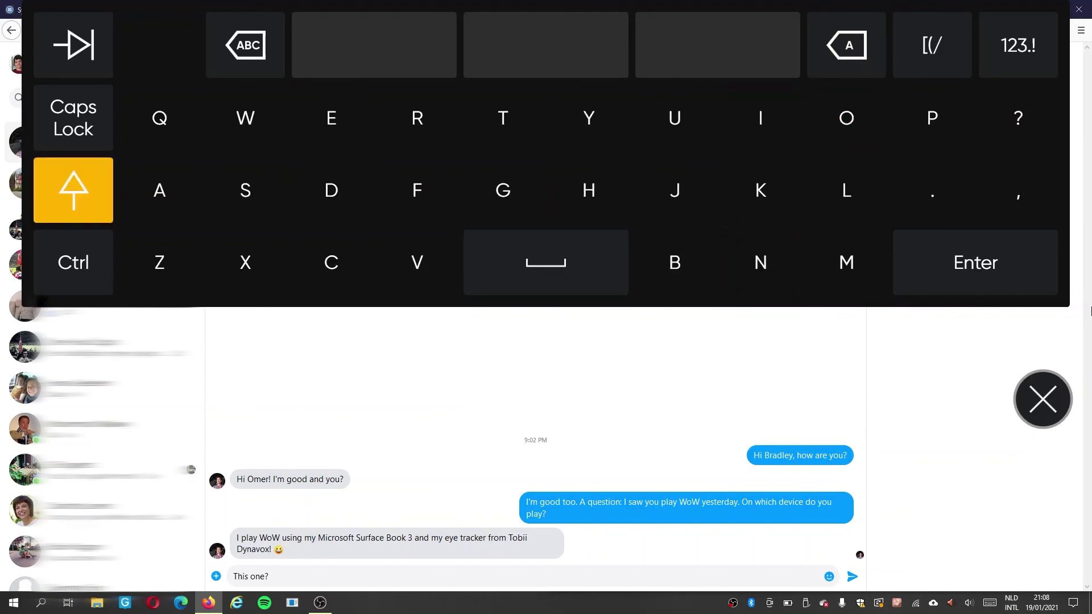
{"action": "key", "text": "shift+Return"}
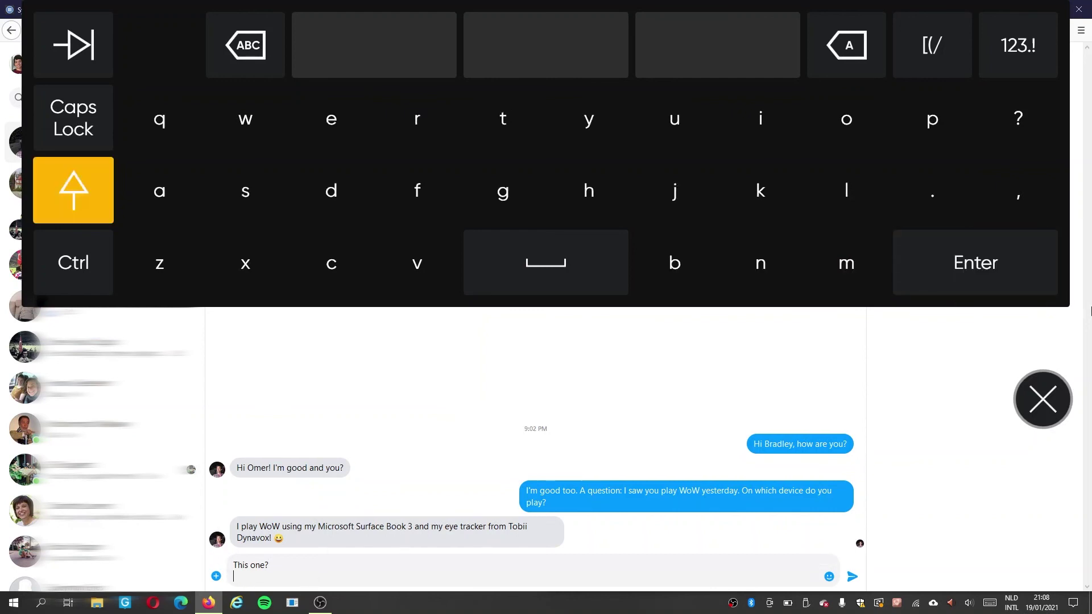
{"action": "key", "text": "shift"}
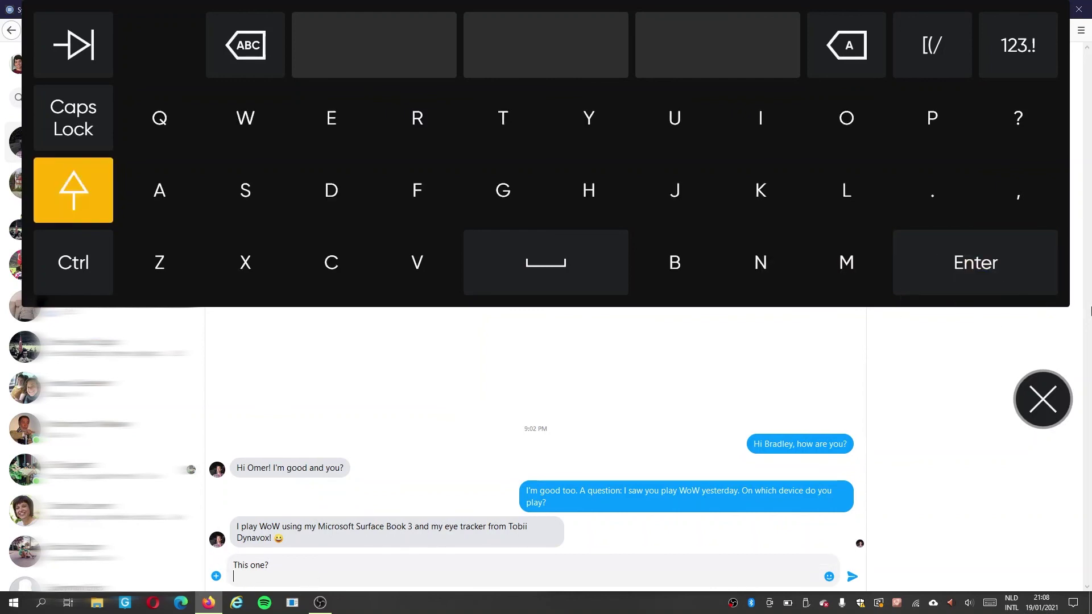
{"action": "key", "text": "shift+Return"}
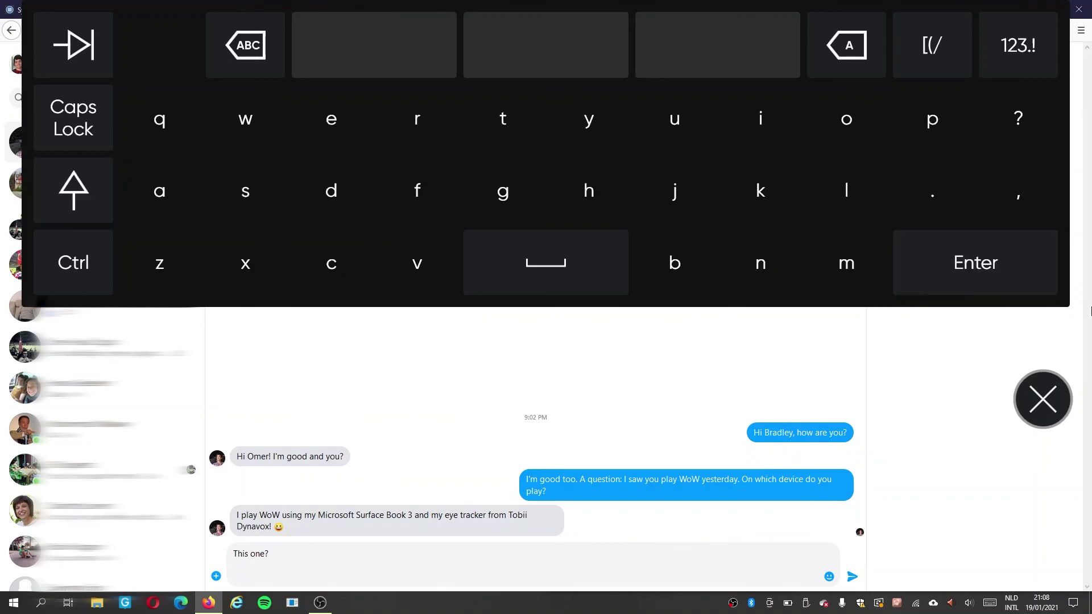
{"action": "key", "text": "ctrl"}
{"action": "key", "text": "ctrl+v"}
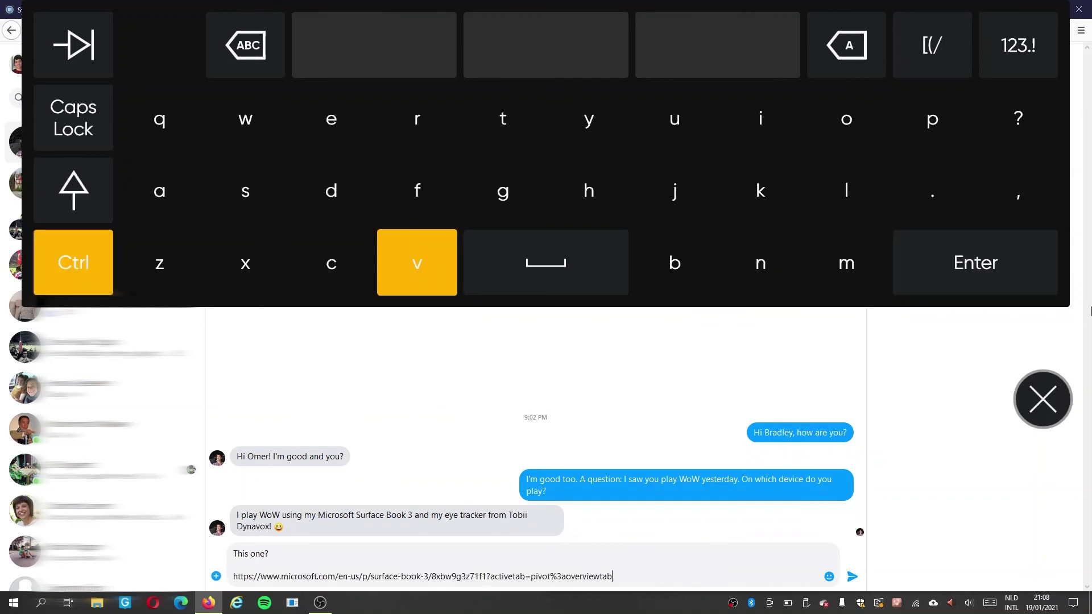
{"action": "key", "text": "Return"}
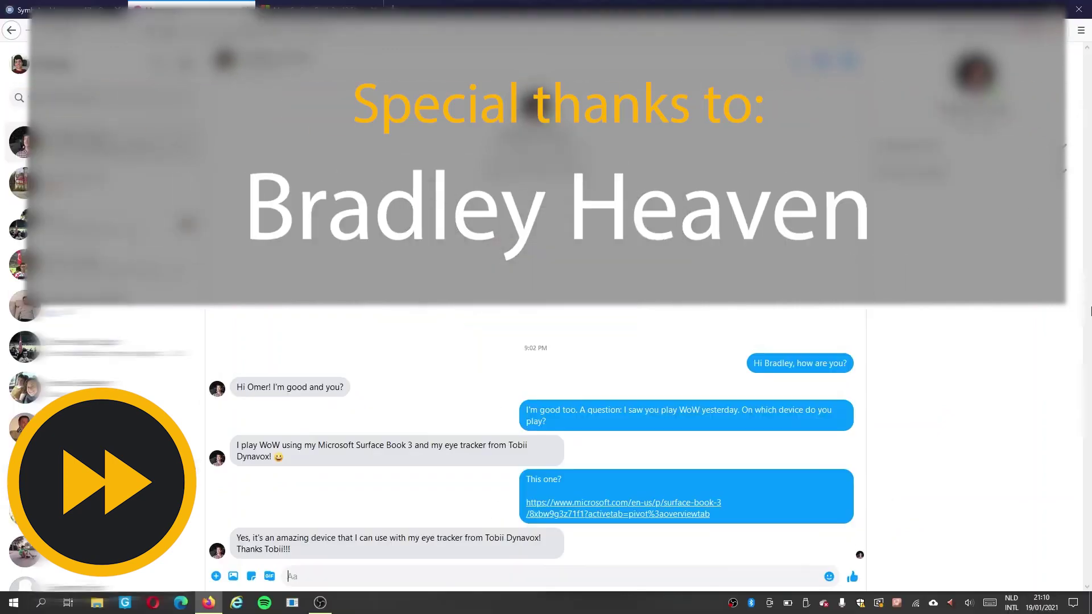
Send the reply "Awesome. Tobii provides indeed high quality devices!" followed by a separate message "Bye".
{"action": "type", "text": "Awesome. "}
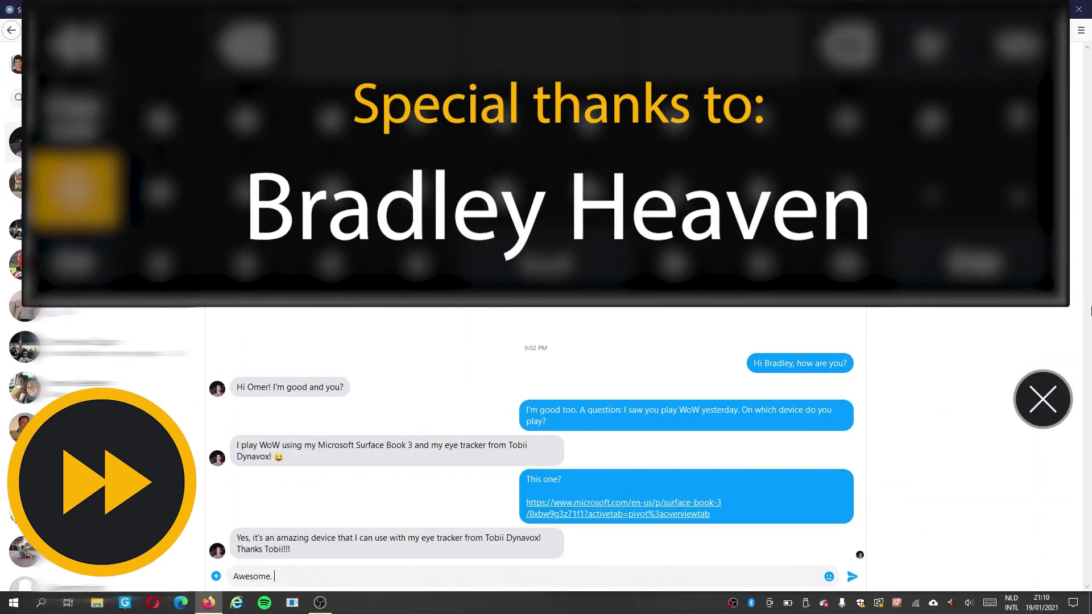
{"action": "type", "text": "Tobii "}
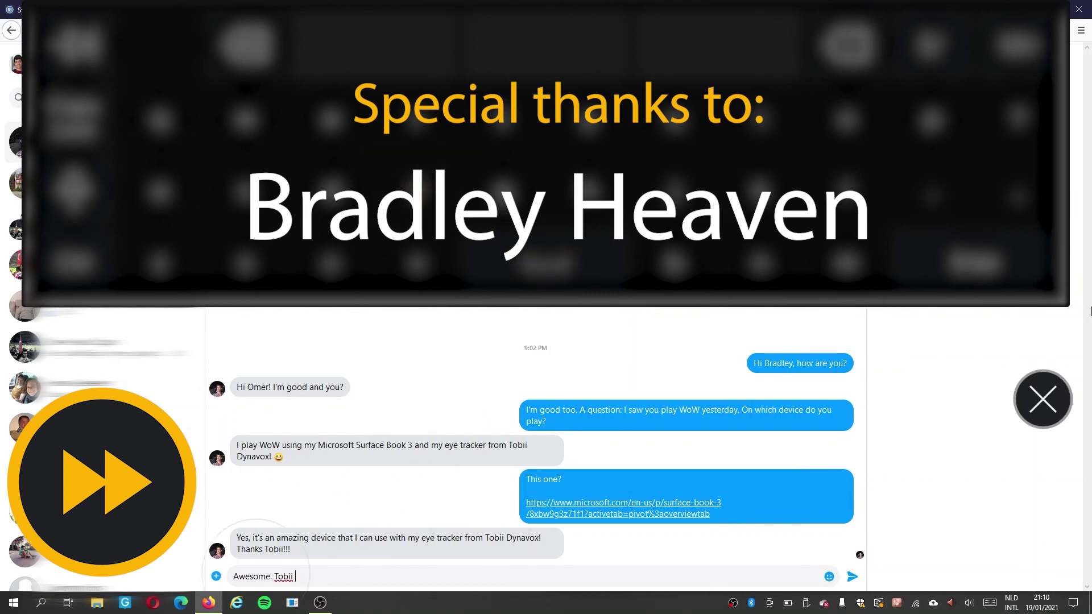
{"action": "type", "text": "fI"}
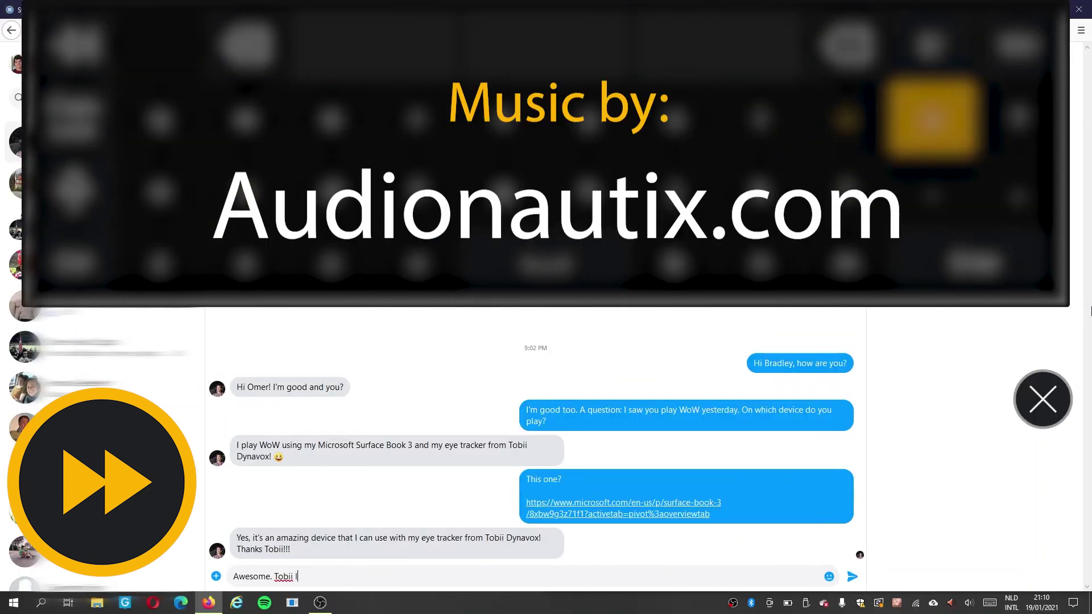
{"action": "key", "text": "BackSpace"}
{"action": "type", "text": "provides indeed"}
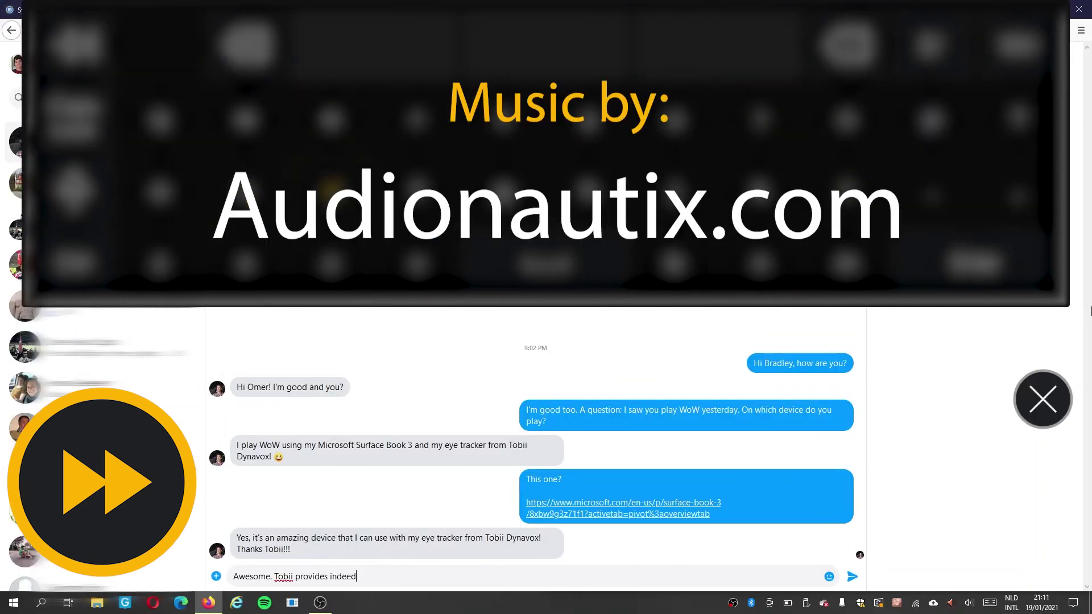
{"action": "type", "text": " high quality dev"}
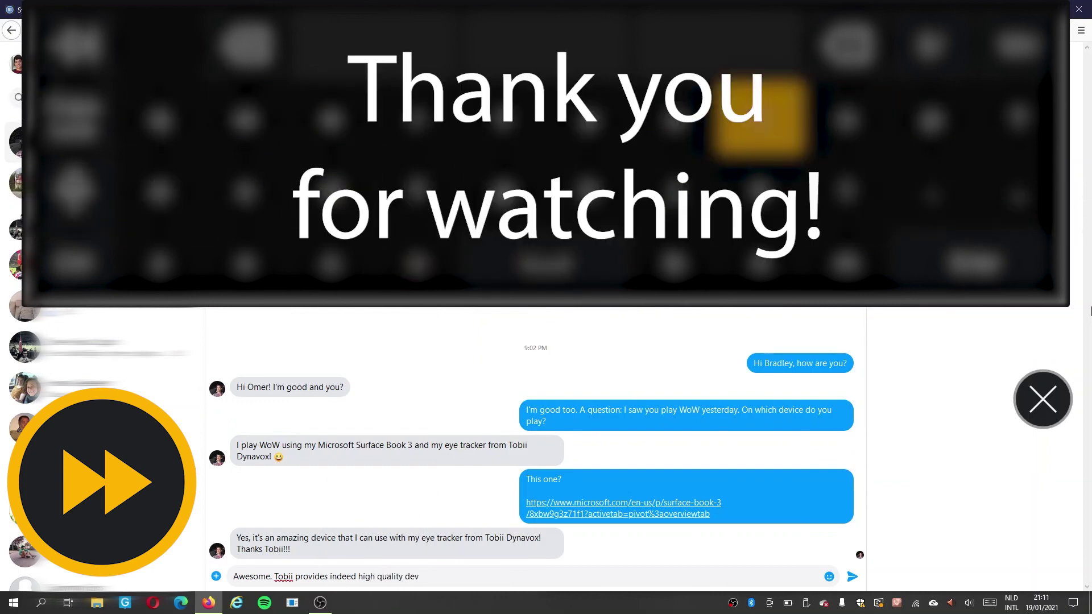
{"action": "type", "text": "ices!"}
{"action": "key", "text": "Return"}
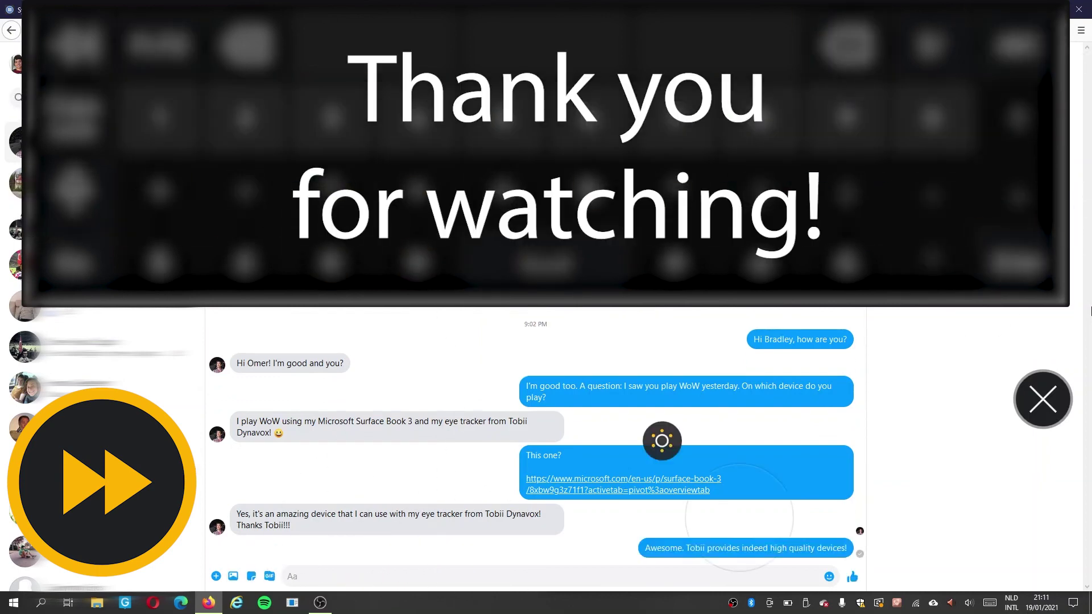
{"action": "type", "text": "Bye"}
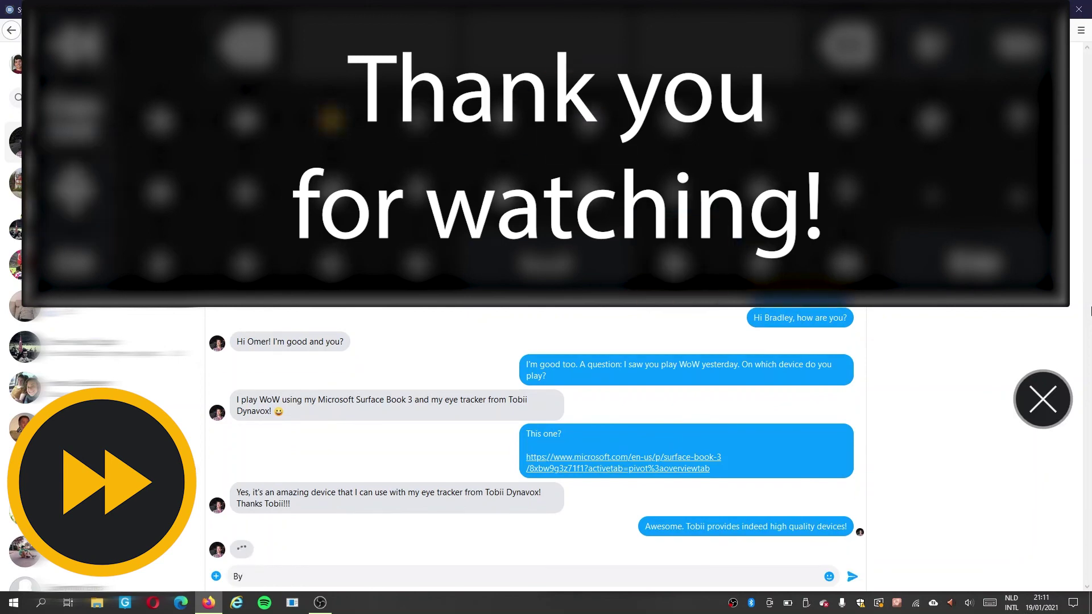
{"action": "key", "text": "Return"}
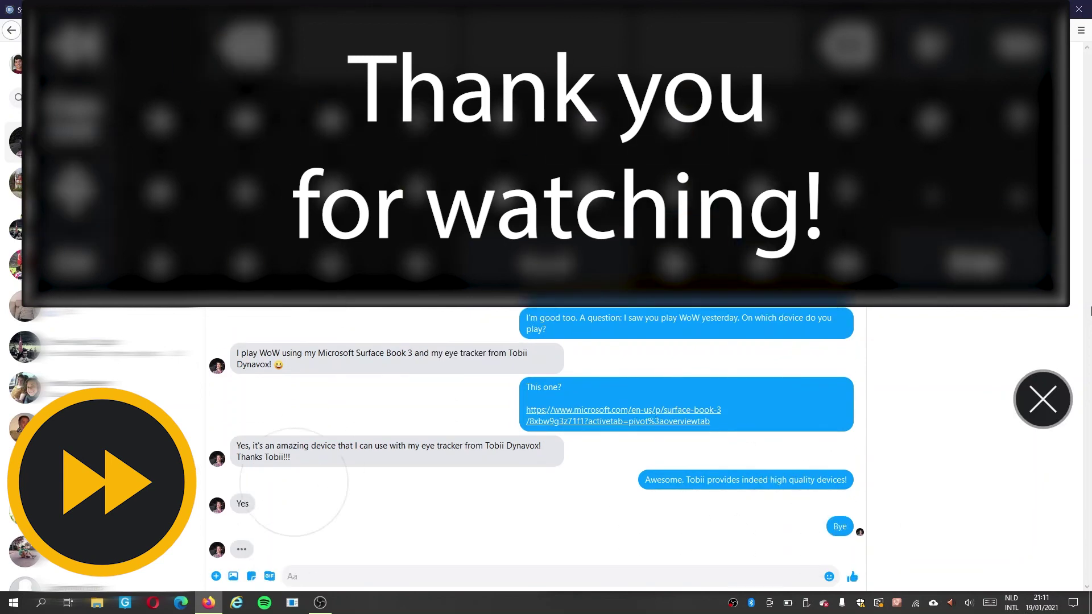